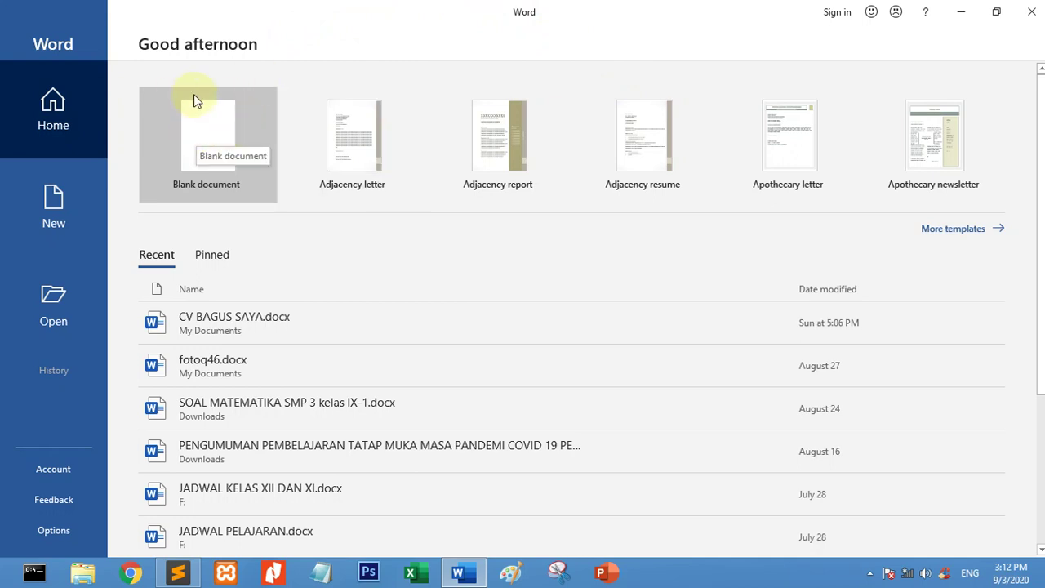
# - Create a new blank document in Word
pyautogui.click(467, 575)
pyautogui.click(470, 576)
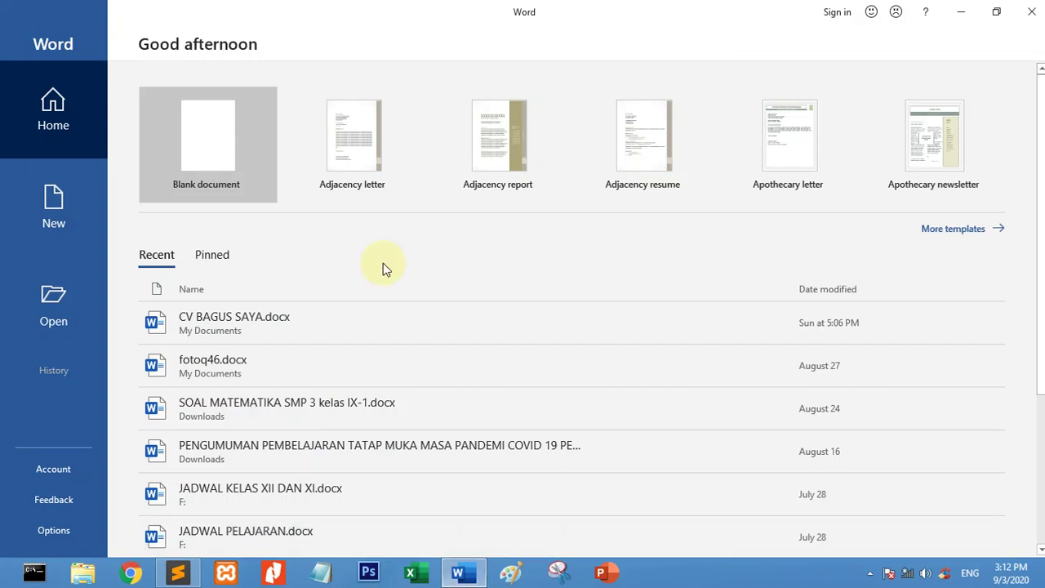
pyautogui.click(204, 169)
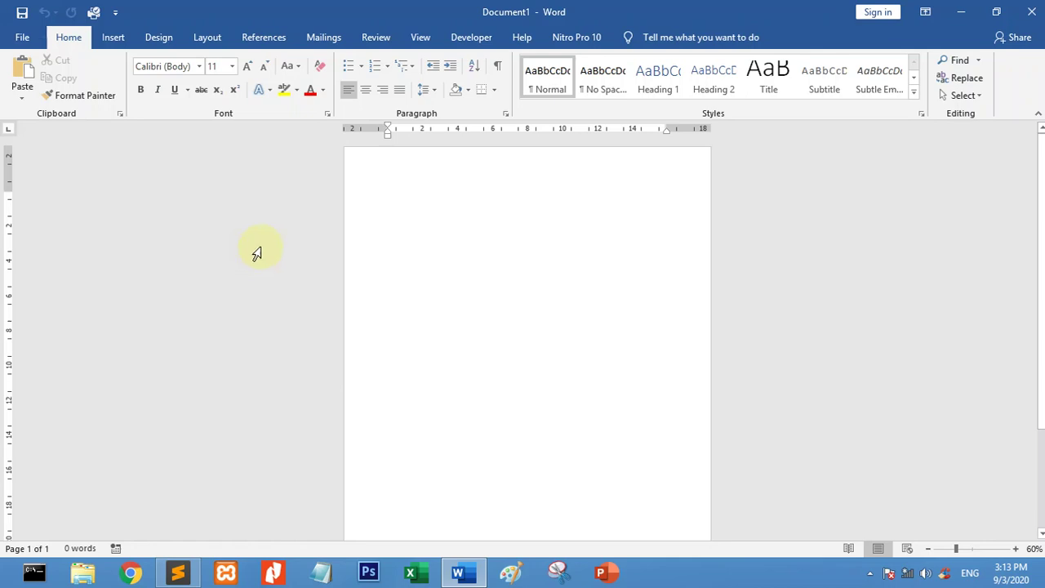
# - Launch the Windows Magnifier, minimize its window and return to the blank document
pyautogui.press('super')
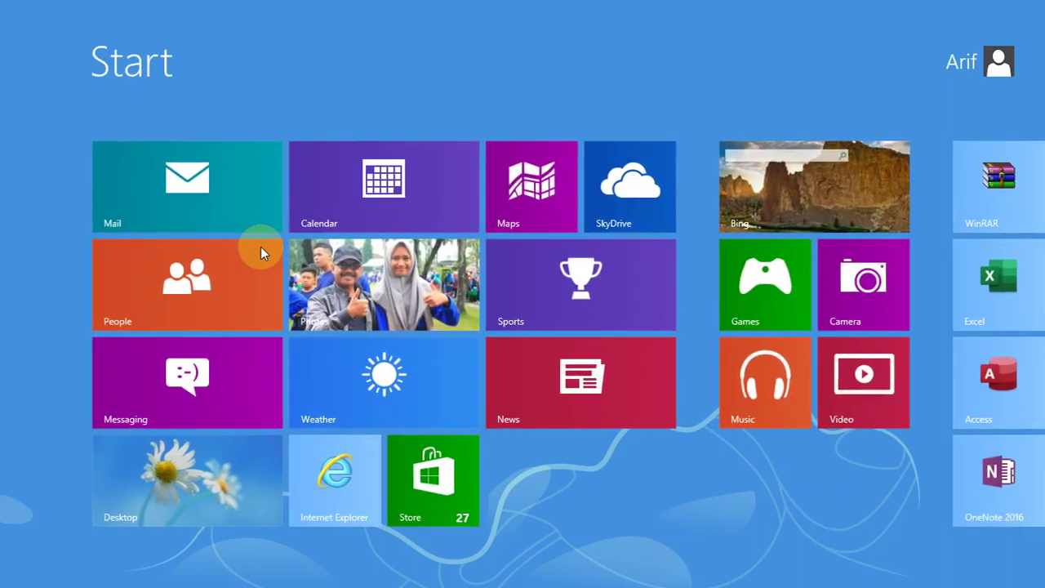
pyautogui.write('mag')
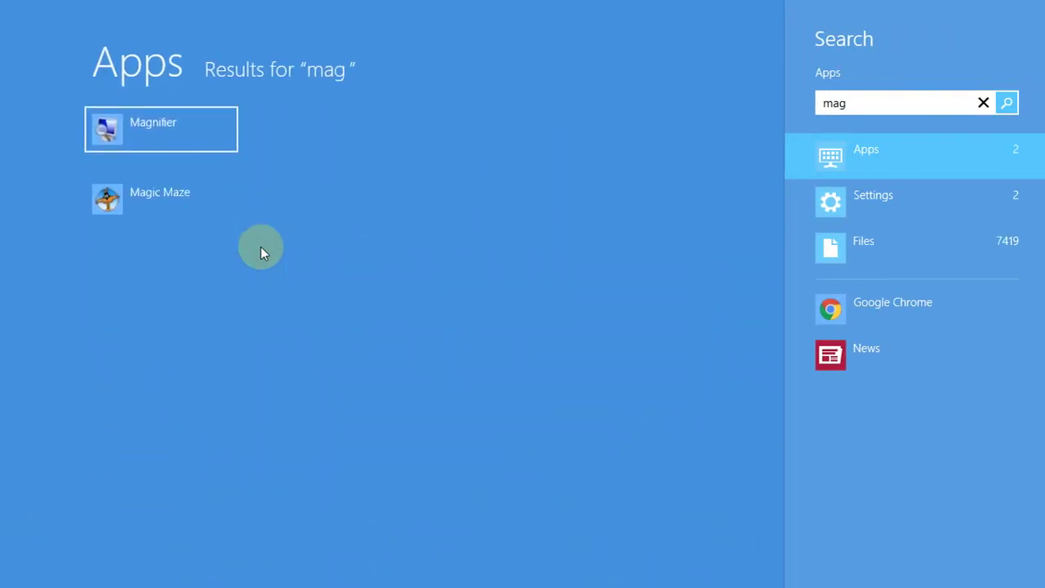
pyautogui.press('Return')
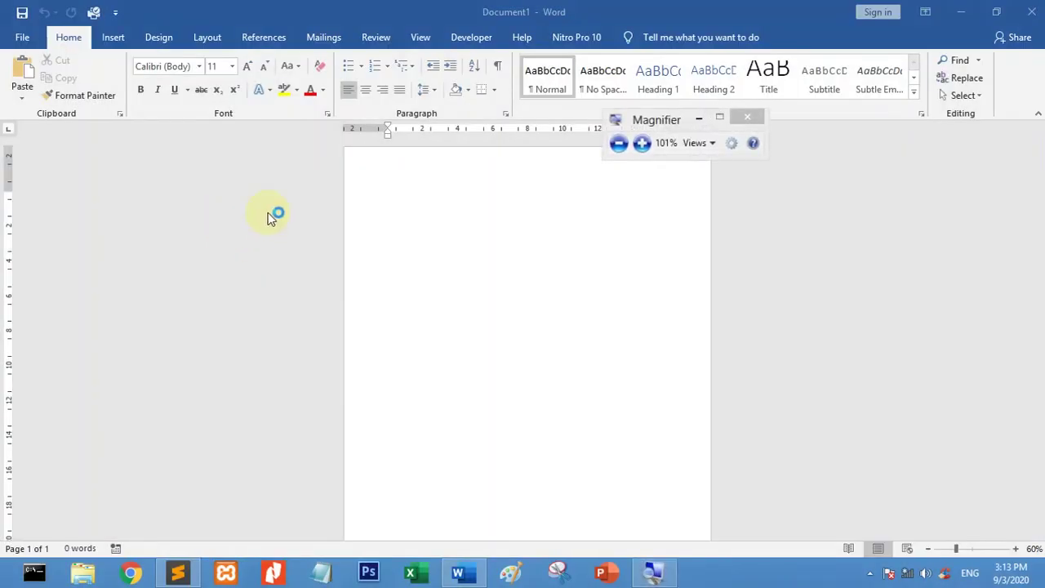
pyautogui.click(702, 120)
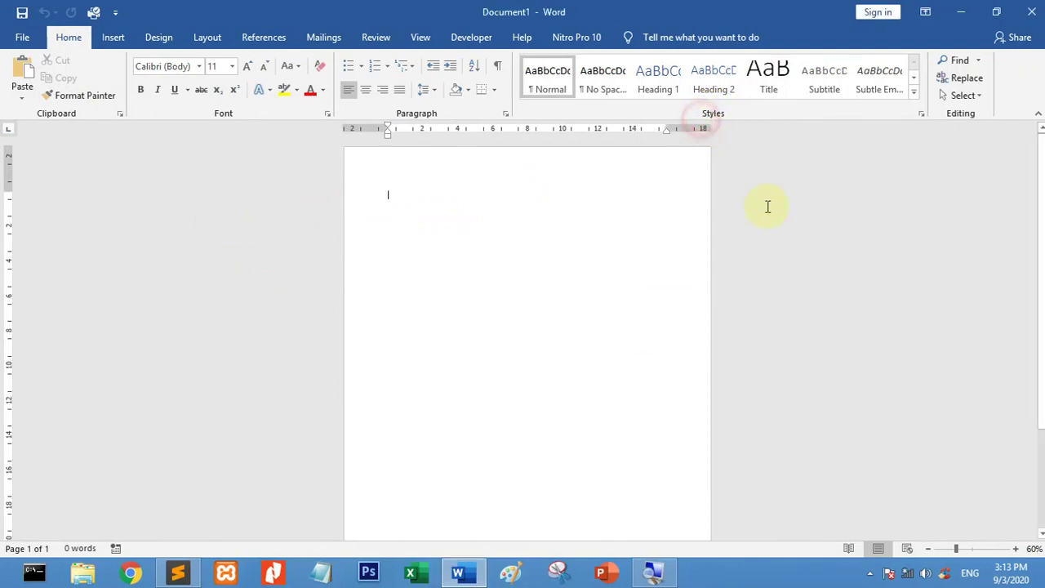
pyautogui.click(461, 242)
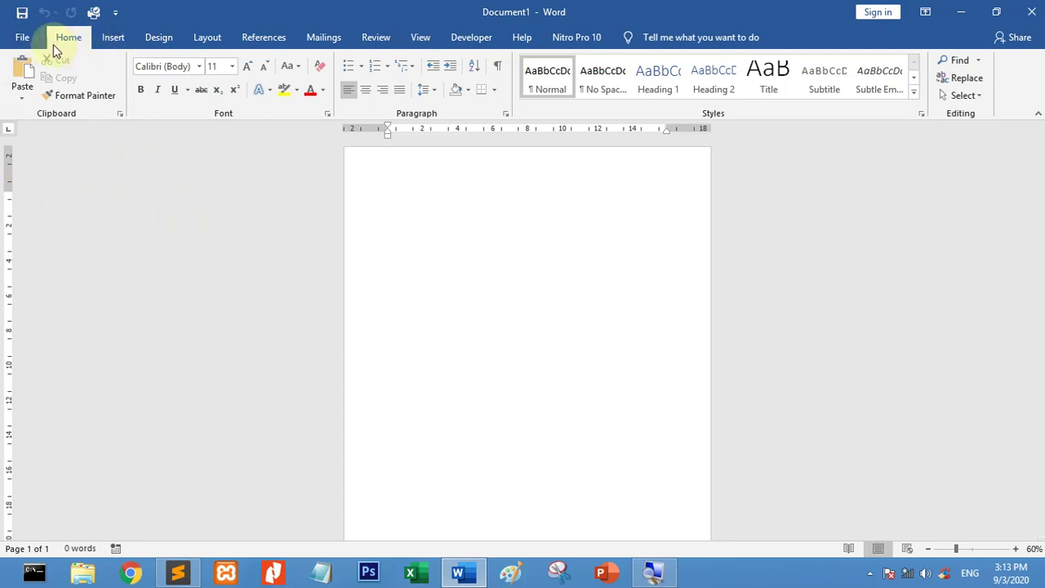
# - Look over the backstage view's home page and Save As locations, and return to the blank document without saving
pyautogui.click(25, 12)
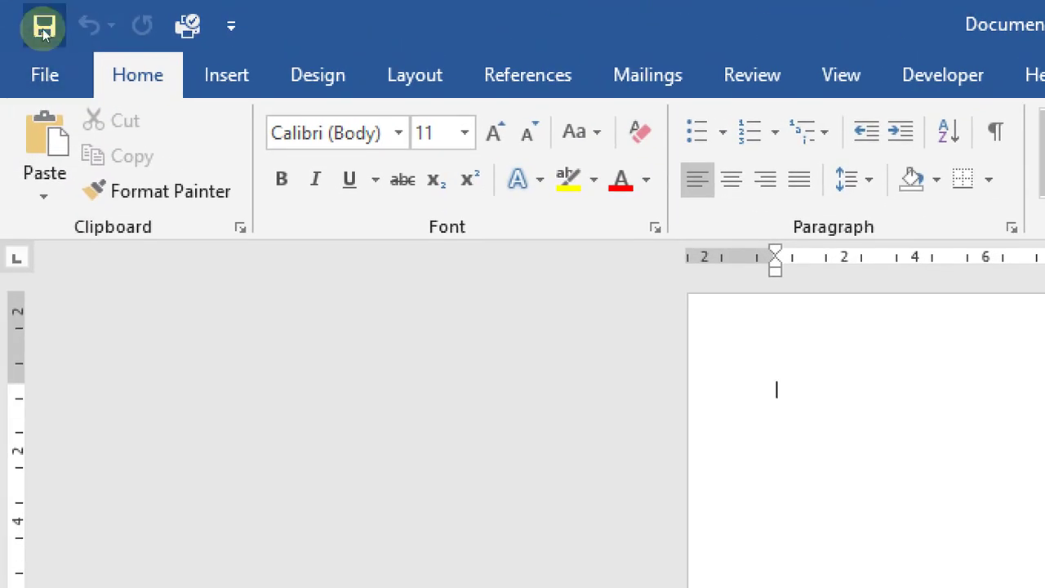
pyautogui.click(47, 38)
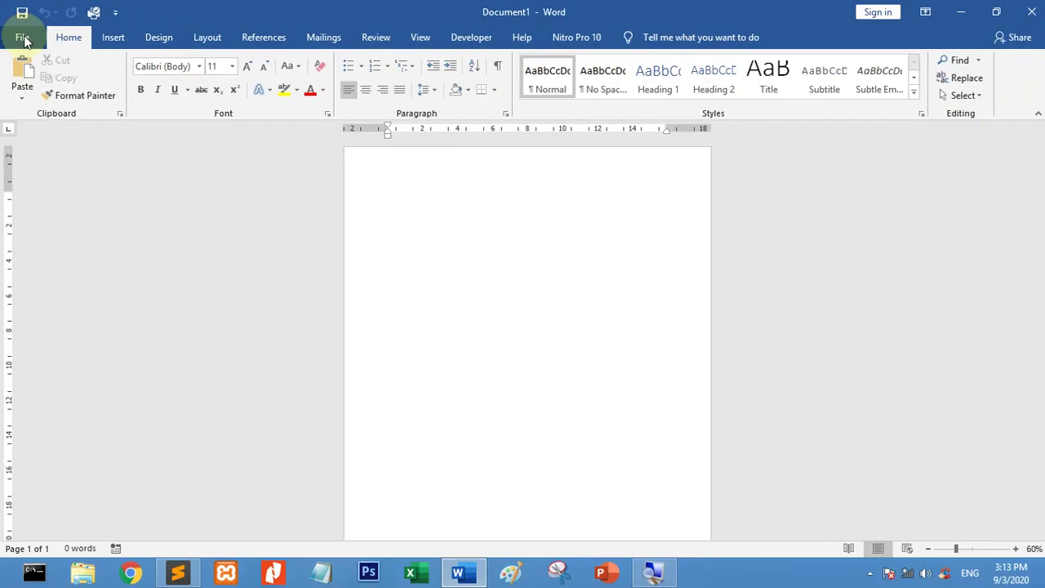
pyautogui.click(35, 38)
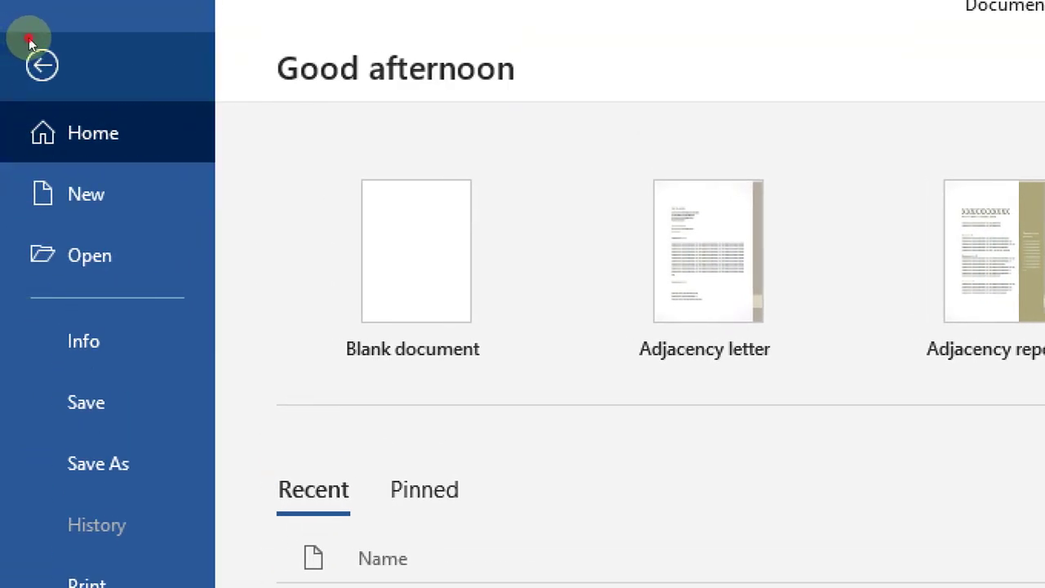
pyautogui.click(28, 41)
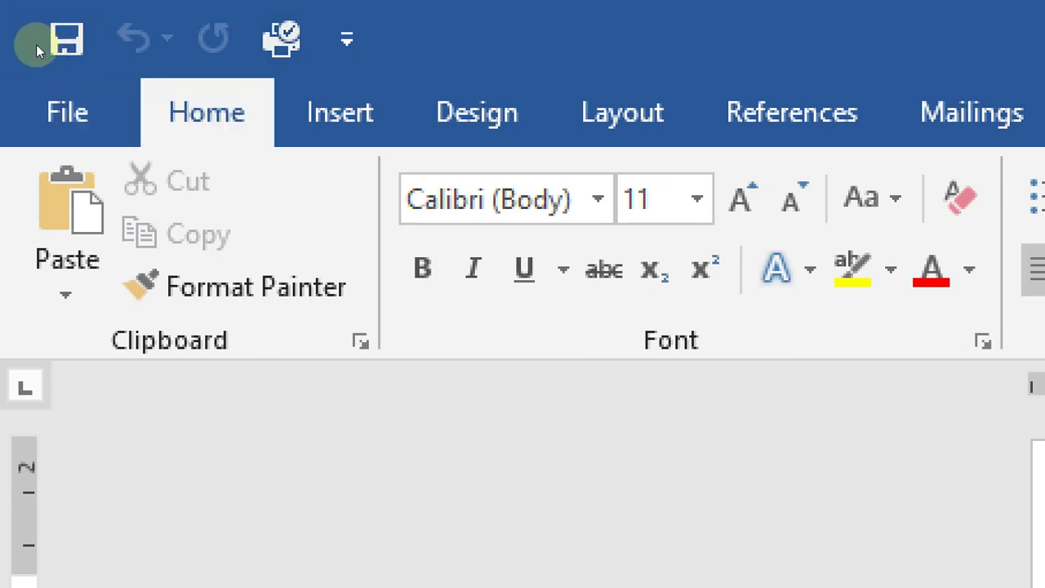
pyautogui.click(69, 112)
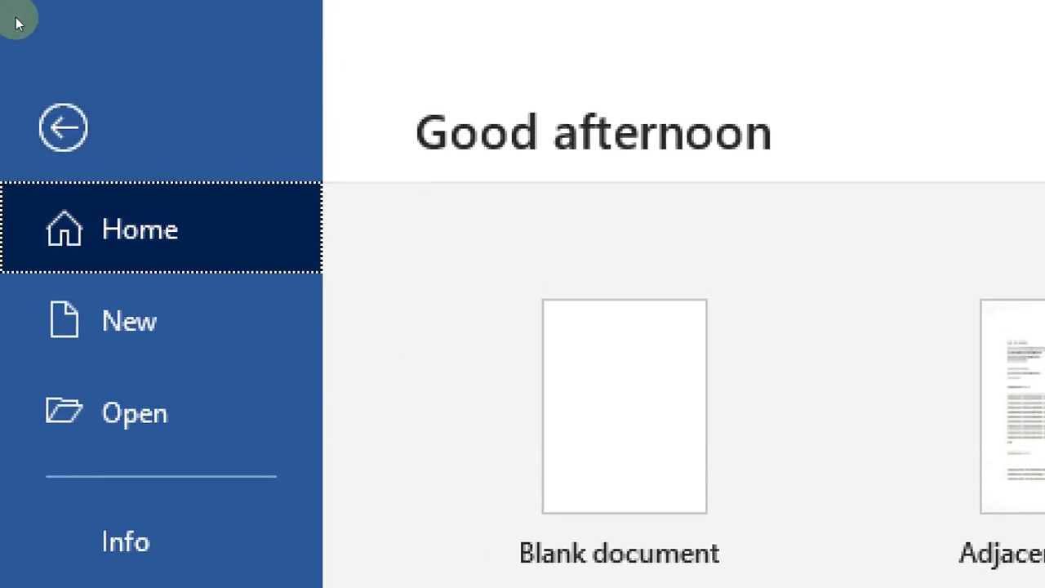
pyautogui.click(63, 127)
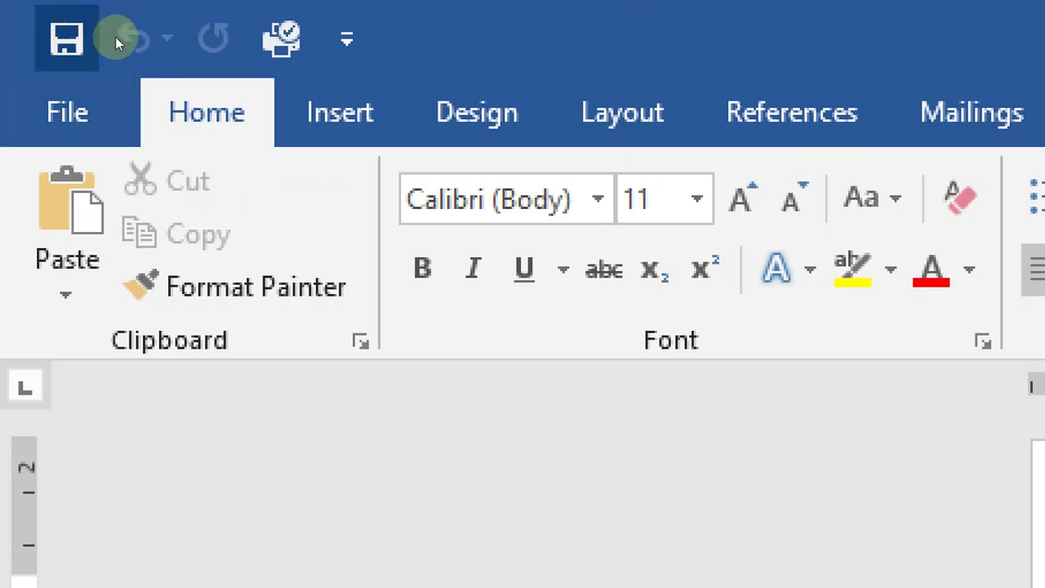
pyautogui.click(25, 19)
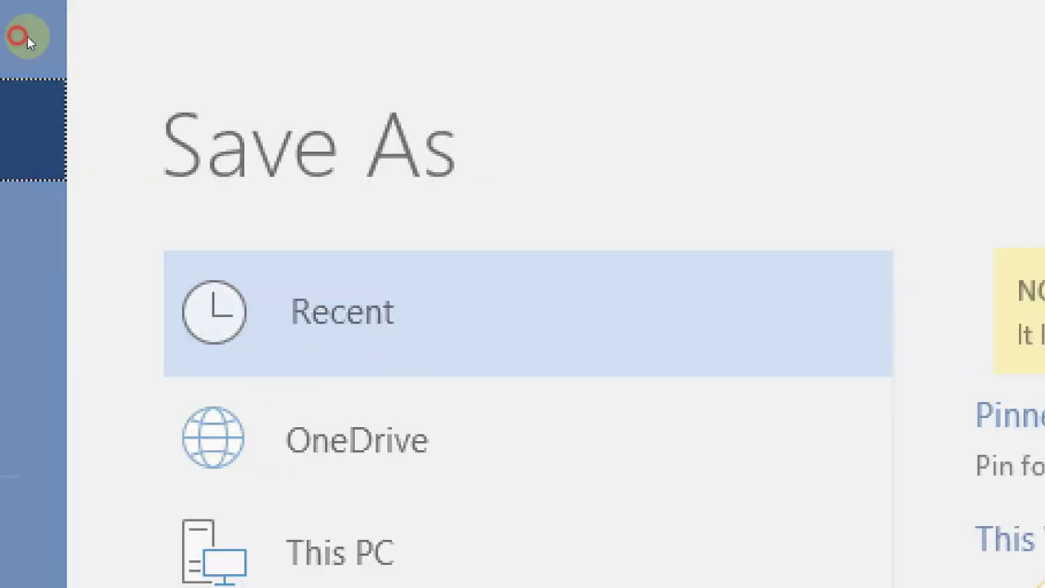
pyautogui.click(27, 38)
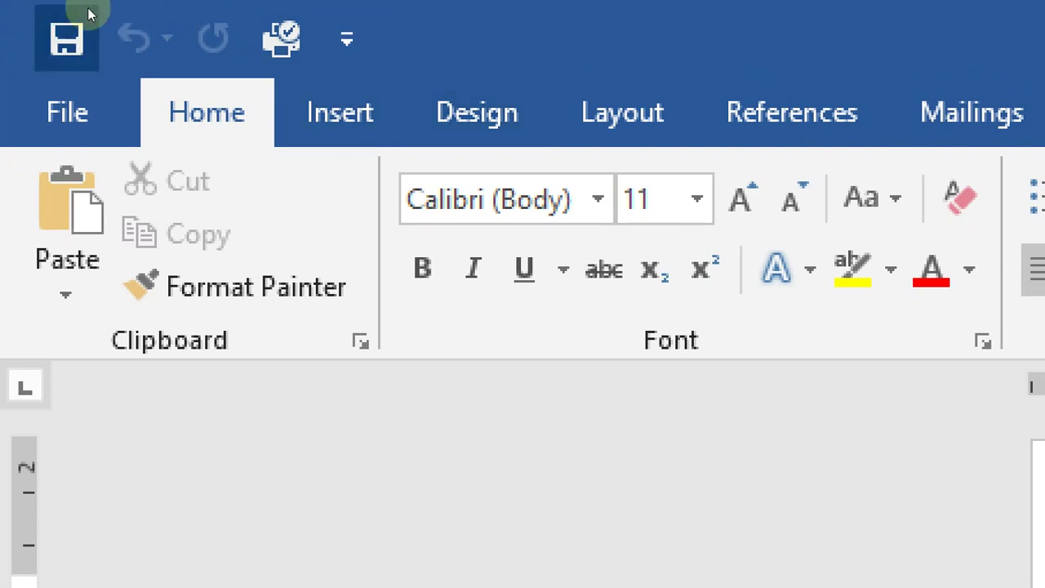
# - Add the Email command to the Quick Access Toolbar and remove it again
pyautogui.click(347, 39)
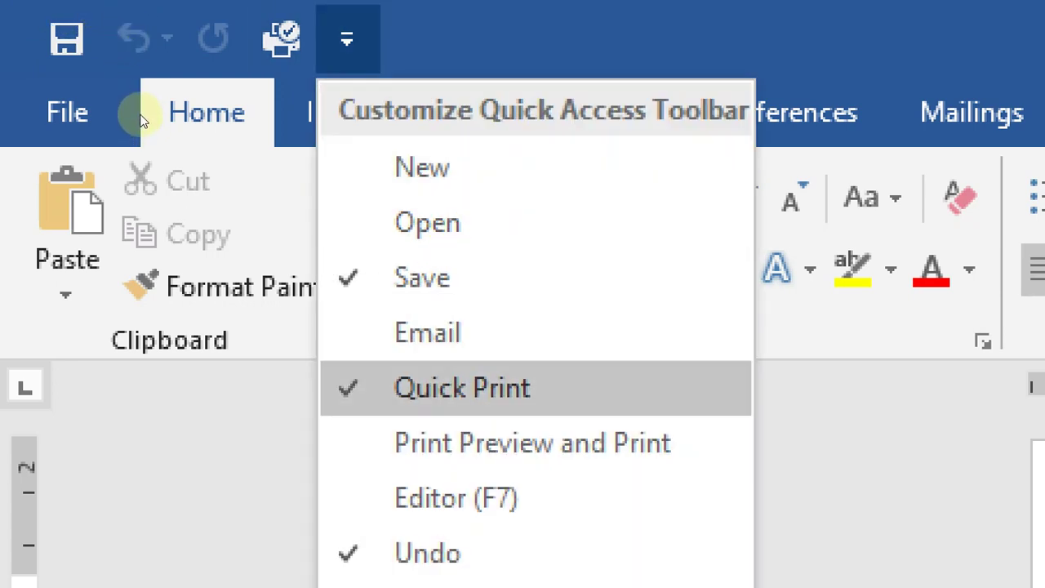
pyautogui.click(427, 332)
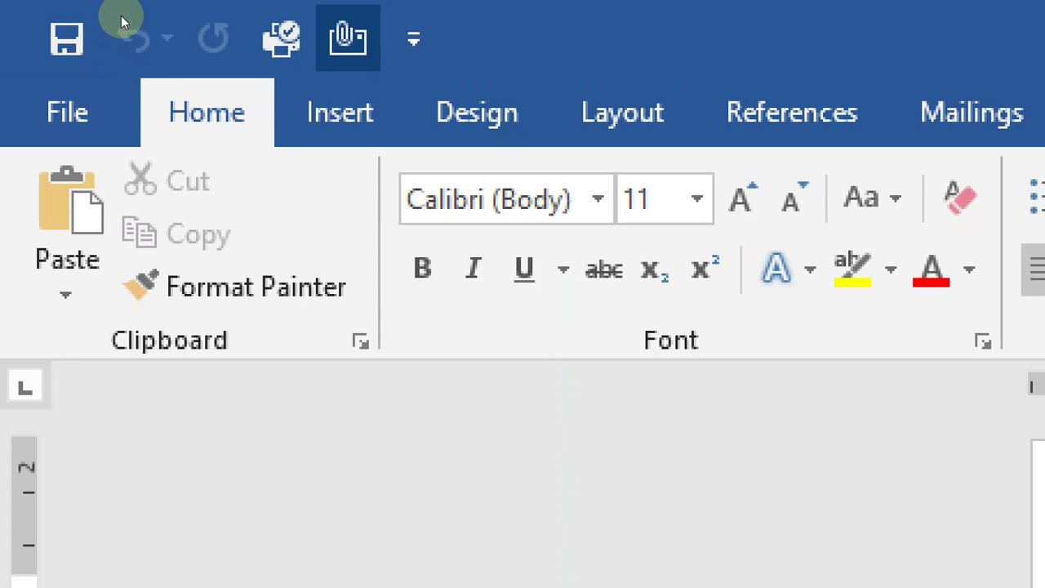
pyautogui.click(413, 38)
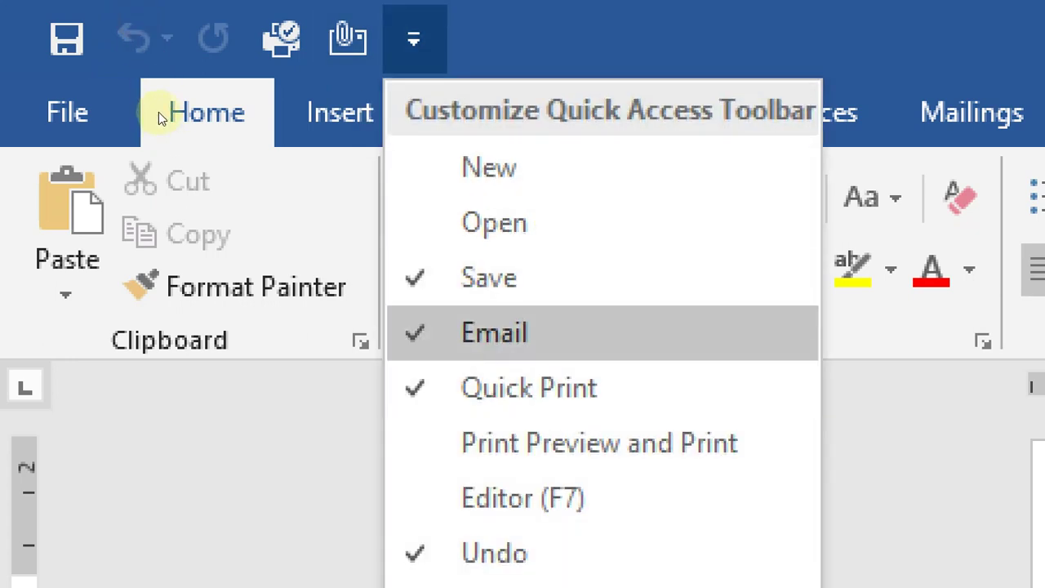
pyautogui.click(494, 332)
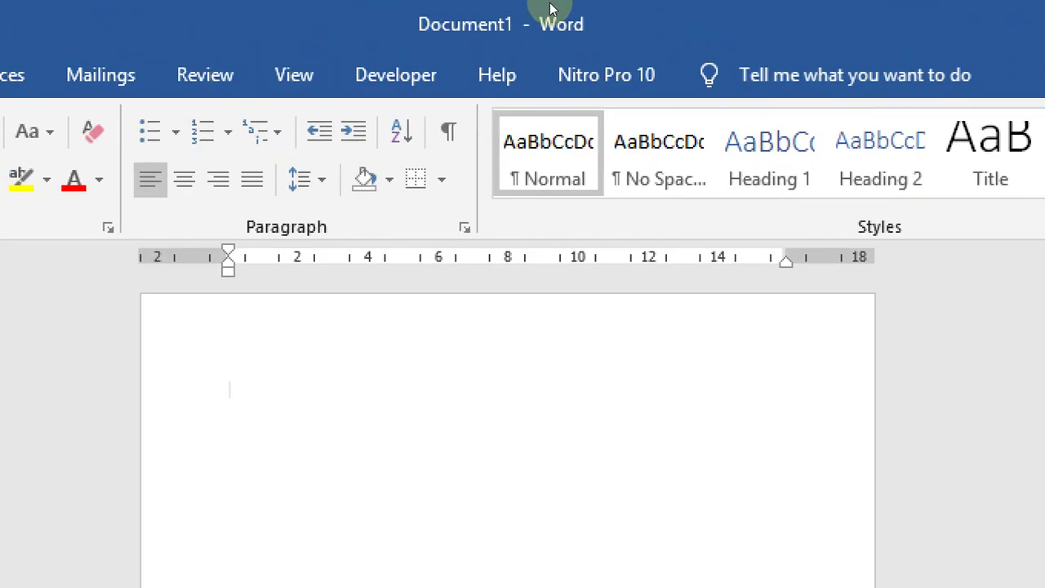
pyautogui.press('super')
pyautogui.press('super')
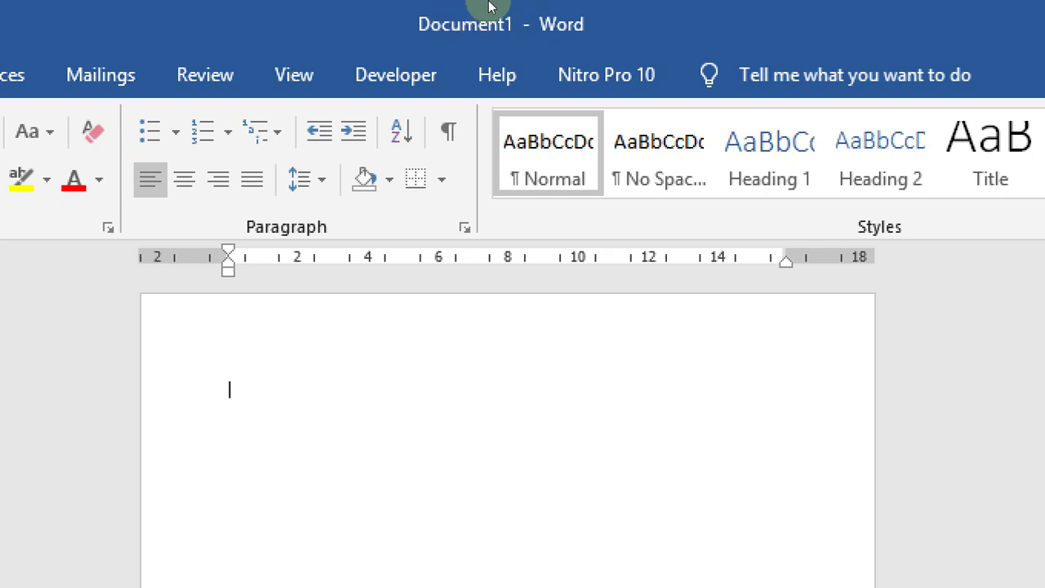
pyautogui.hotkey('alt', 'n')
pyautogui.hotkey('alt', 'h')
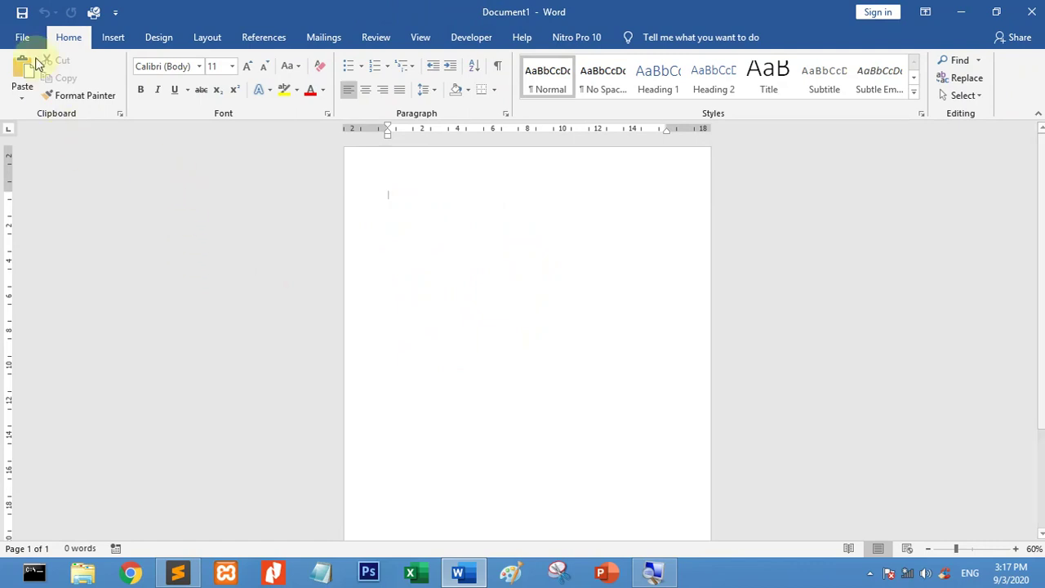
# - Save the document in My Documents as a Word Document named "contoh tugas"
pyautogui.click(19, 16)
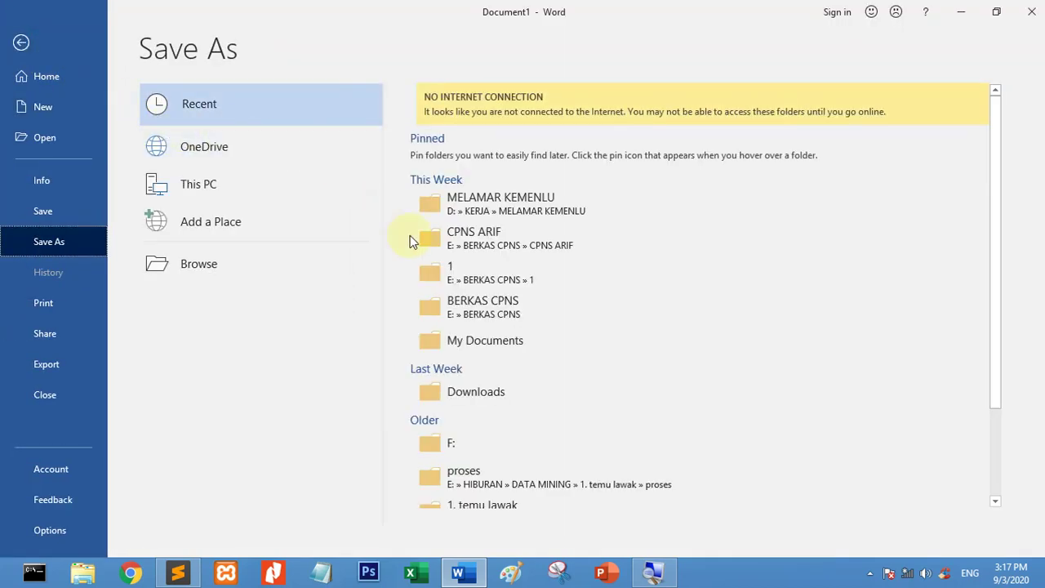
pyautogui.click(449, 347)
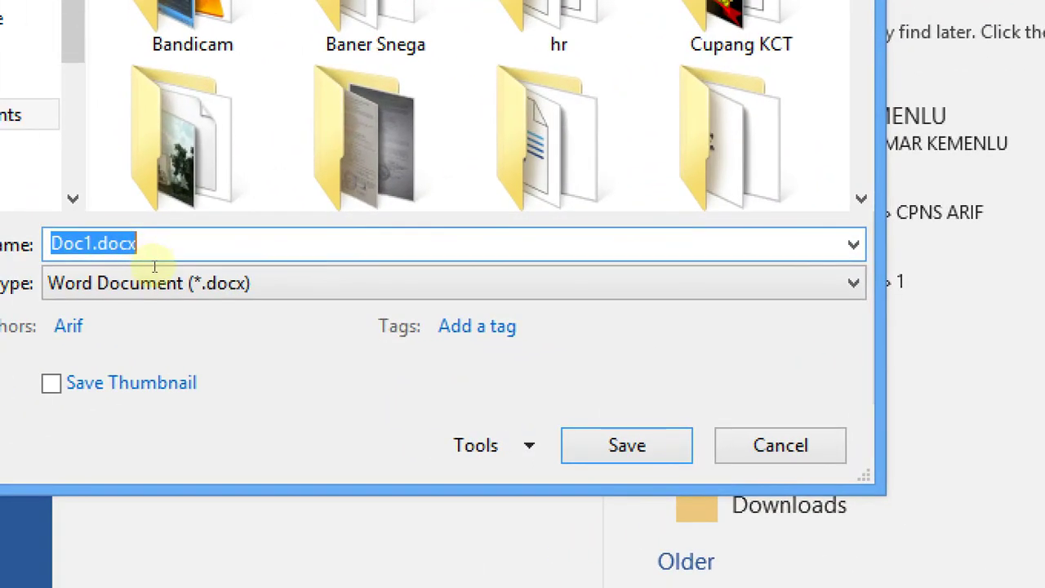
pyautogui.write('con')
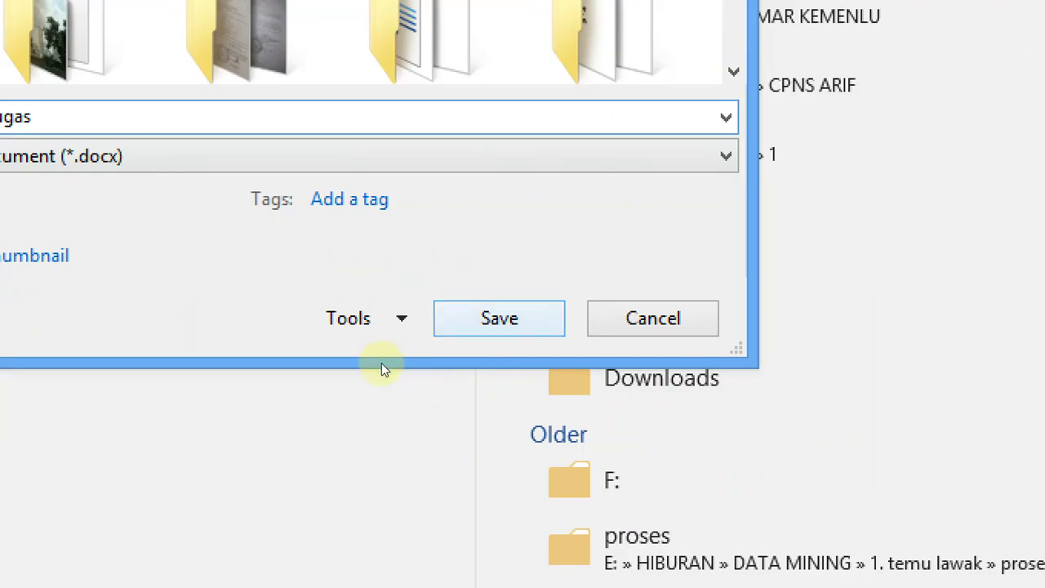
pyautogui.press('Return')
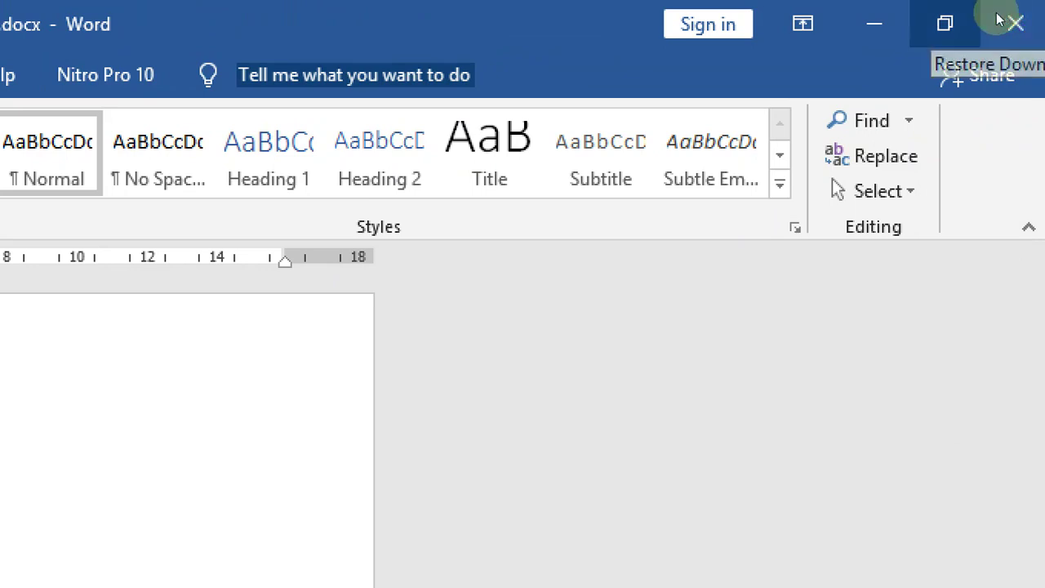
# - Restore the Word window to a floating size, shrink it from its upper-left corner and reposition it near the middle of the desktop
pyautogui.doubleClick(717, 8)
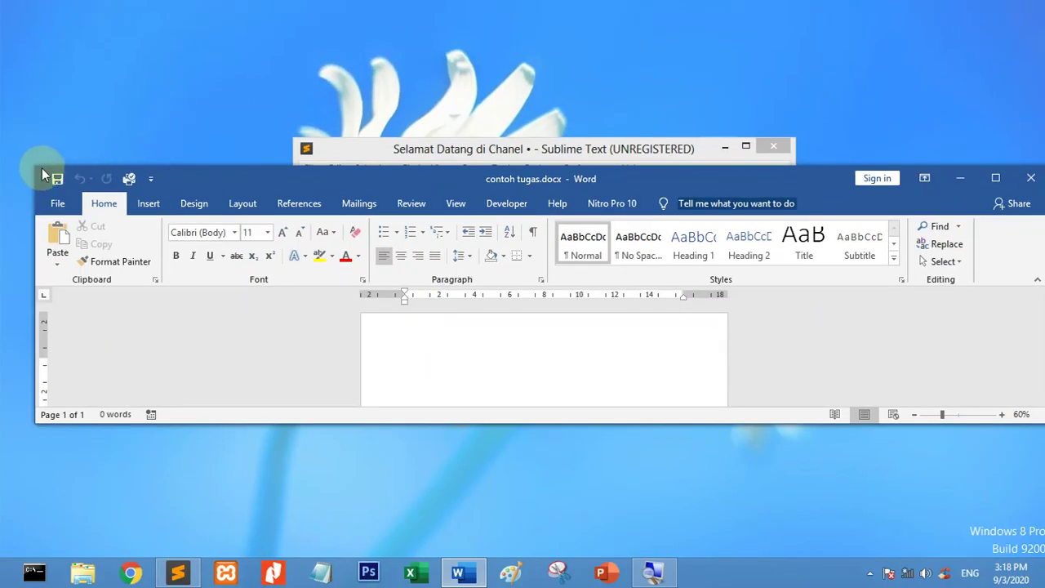
pyautogui.moveTo(36, 166); pyautogui.dragTo(319, 81)
pyautogui.moveTo(597, 96); pyautogui.dragTo(441, 88)
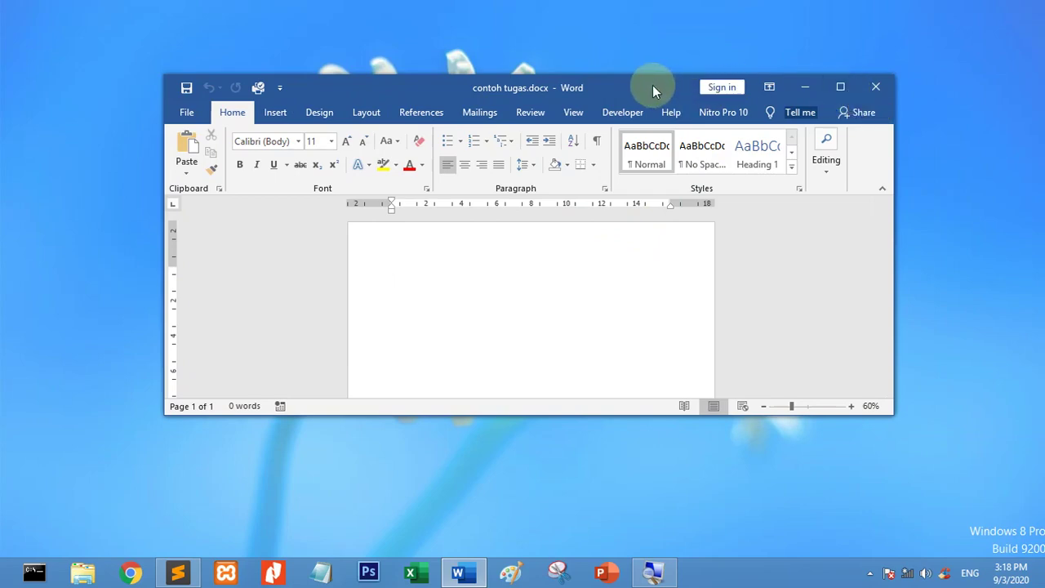
pyautogui.moveTo(656, 88); pyautogui.dragTo(635, 115)
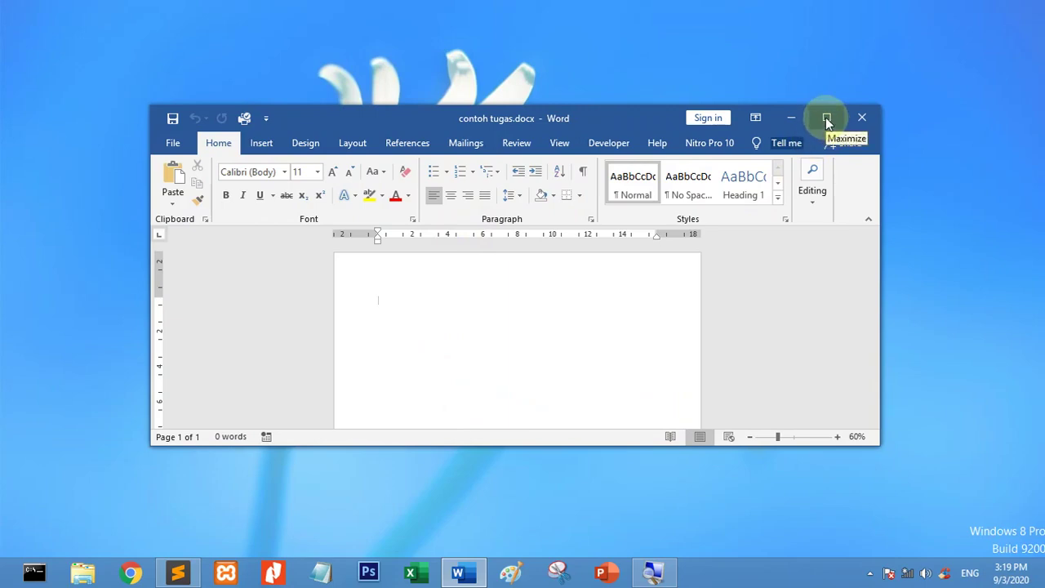
pyautogui.moveTo(640, 112); pyautogui.dragTo(644, 133)
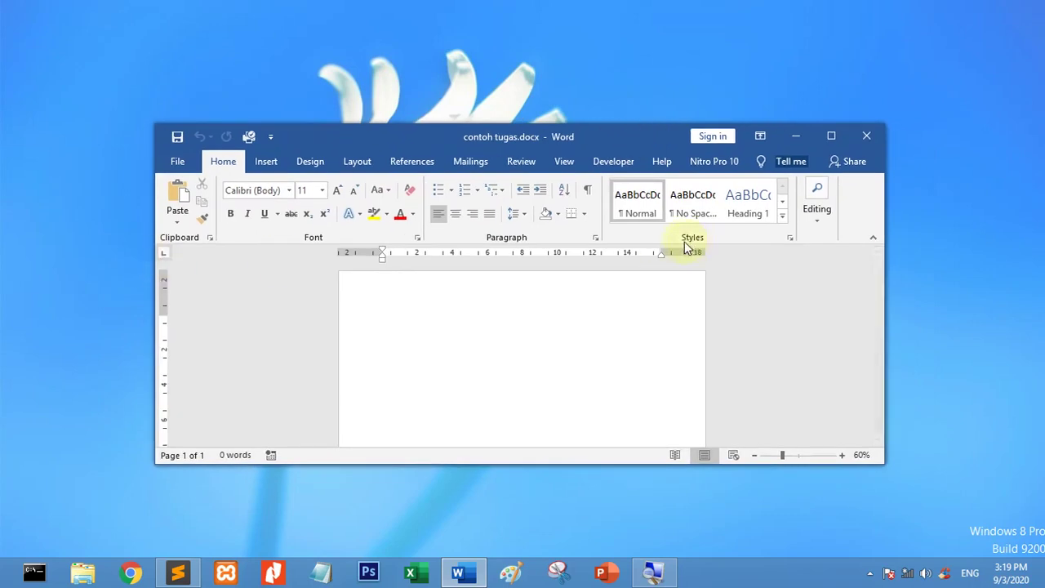
pyautogui.moveTo(557, 138); pyautogui.dragTo(501, 155)
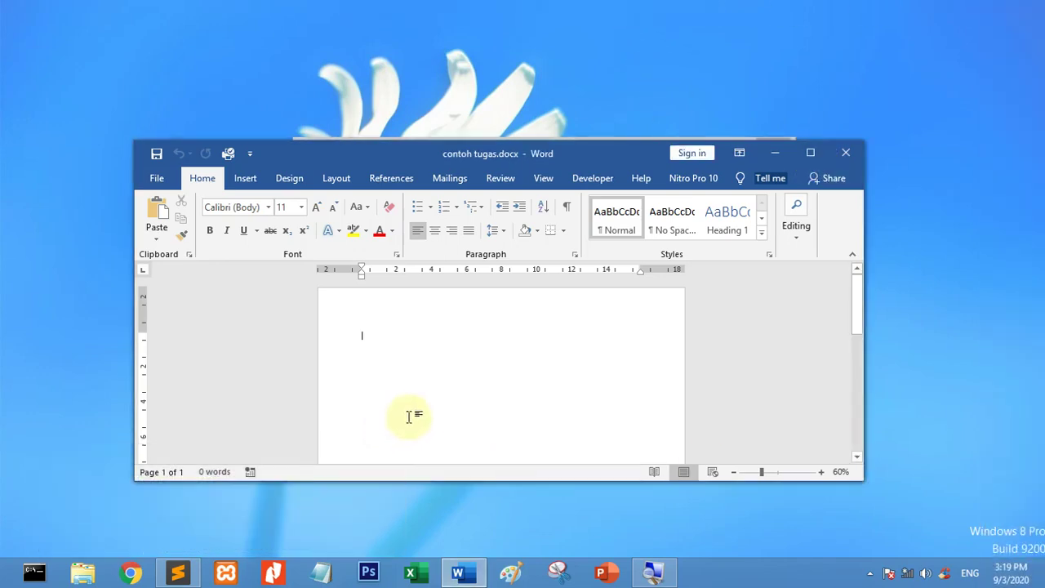
pyautogui.moveTo(607, 161); pyautogui.dragTo(638, 137)
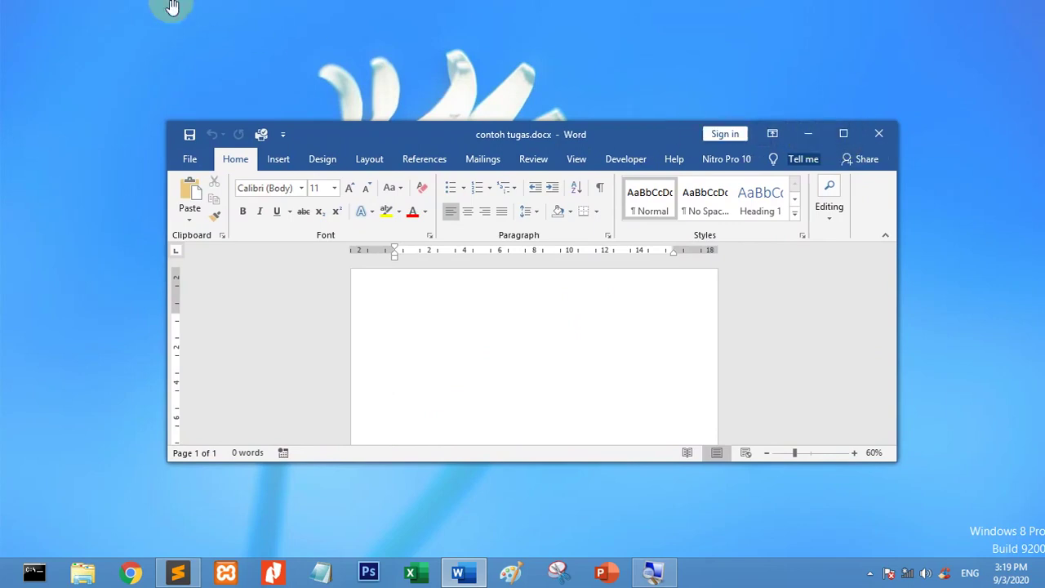
# - Maximize the Word window, restore it to its floating size and make it slightly taller by extending its lower edge
pyautogui.click(844, 135)
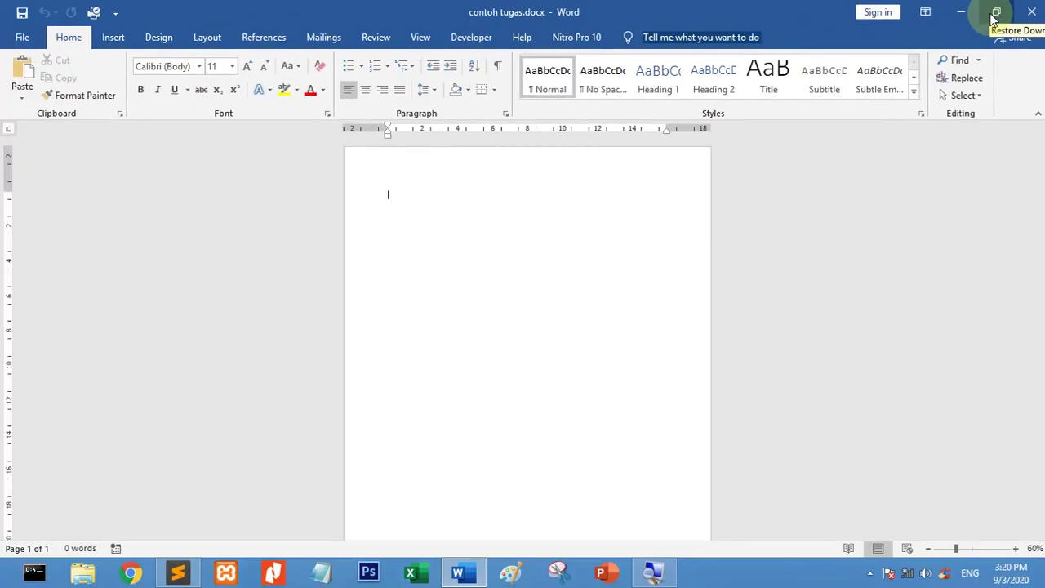
pyautogui.click(994, 12)
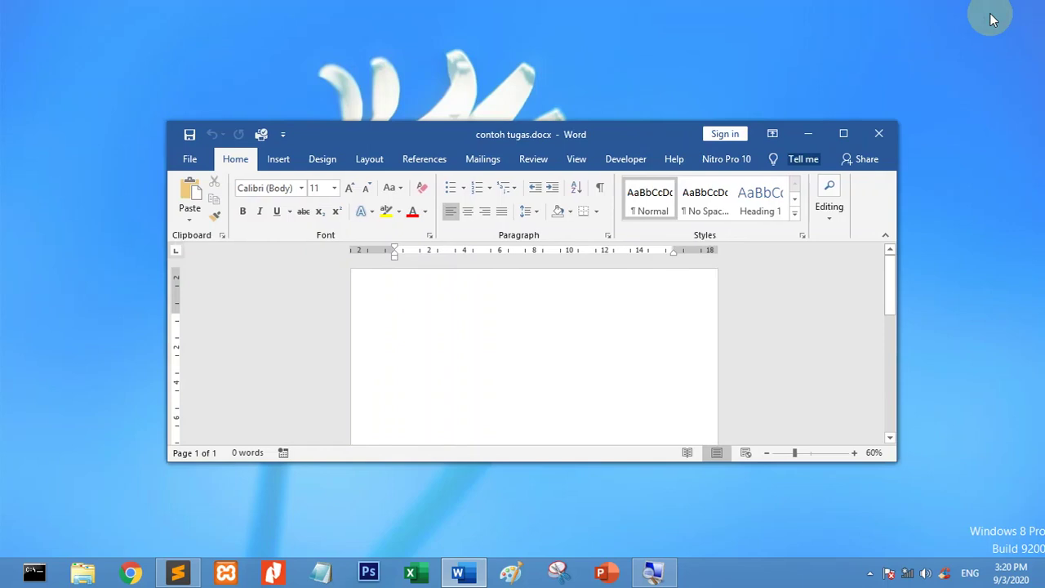
pyautogui.moveTo(630, 137)
pyautogui.mouseDown()
pyautogui.moveTo(618, 125)
pyautogui.moveTo(635, 132)
pyautogui.mouseUp()
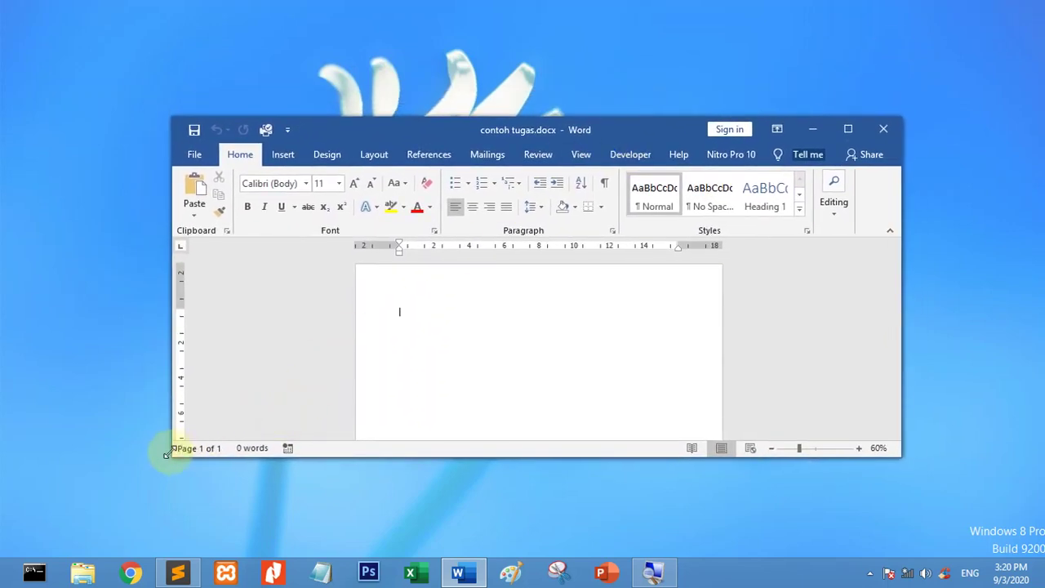
pyautogui.moveTo(172, 456)
pyautogui.mouseDown()
pyautogui.moveTo(128, 517)
pyautogui.moveTo(296, 443)
pyautogui.moveTo(358, 511)
pyautogui.moveTo(172, 476)
pyautogui.mouseUp()
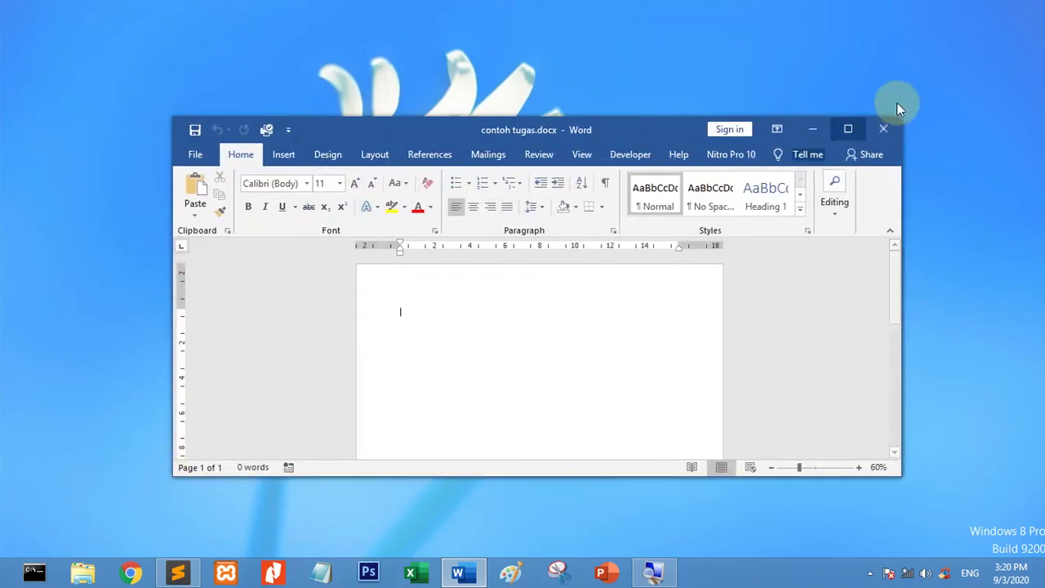
# - Maximize the Word window and review the ribbon's command groups category by category, from Home through Help
pyautogui.click(846, 129)
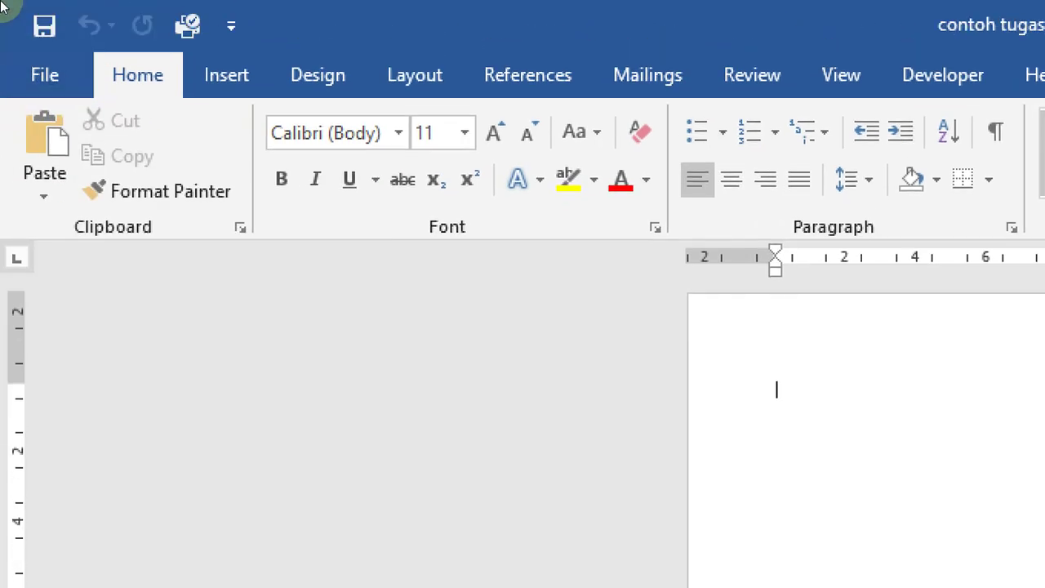
pyautogui.click(54, 31)
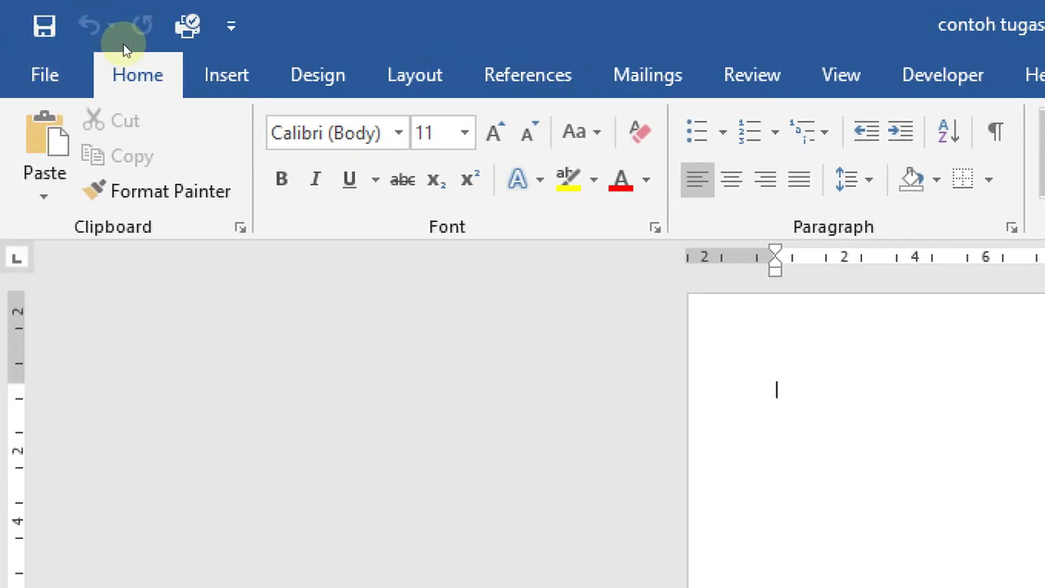
pyautogui.click(124, 38)
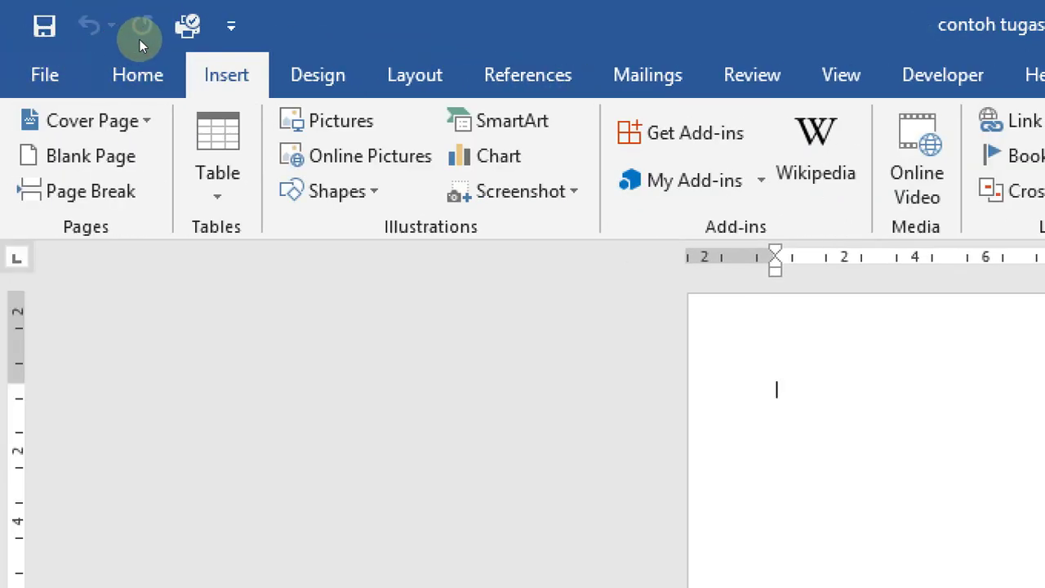
pyautogui.click(153, 40)
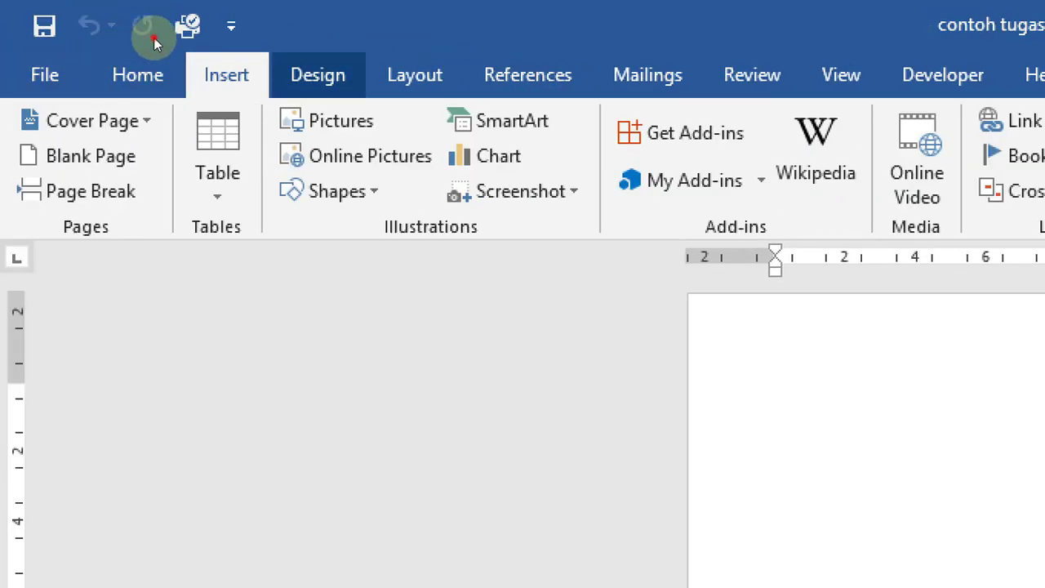
pyautogui.click(212, 39)
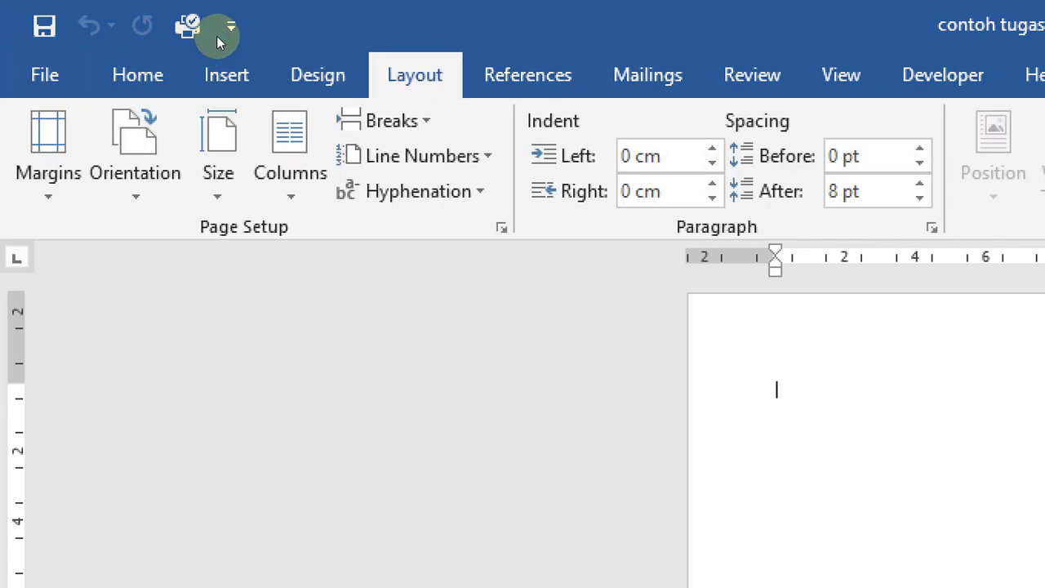
pyautogui.click(325, 36)
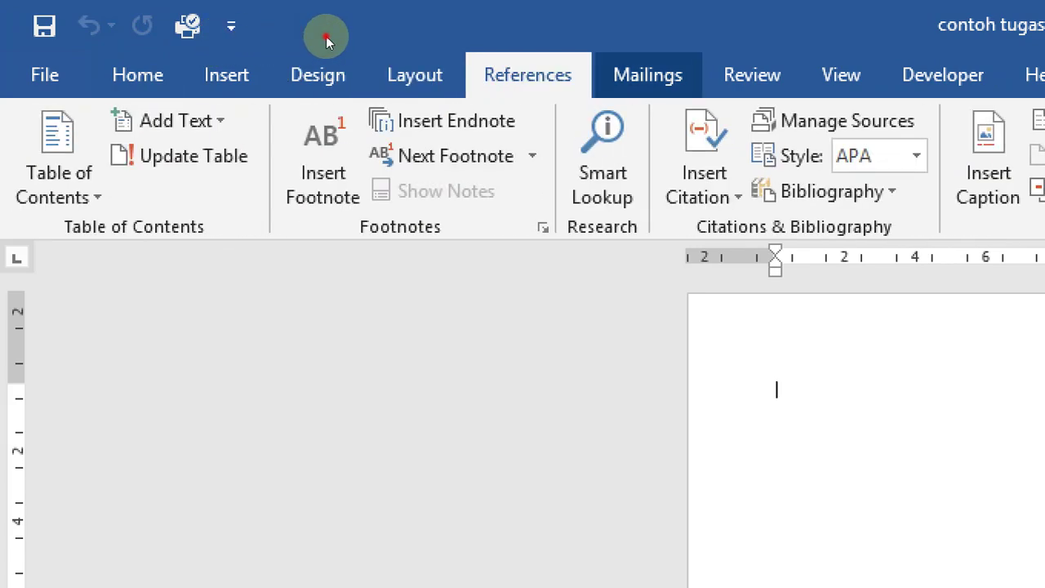
pyautogui.click(385, 38)
pyautogui.click(389, 38)
pyautogui.click(417, 40)
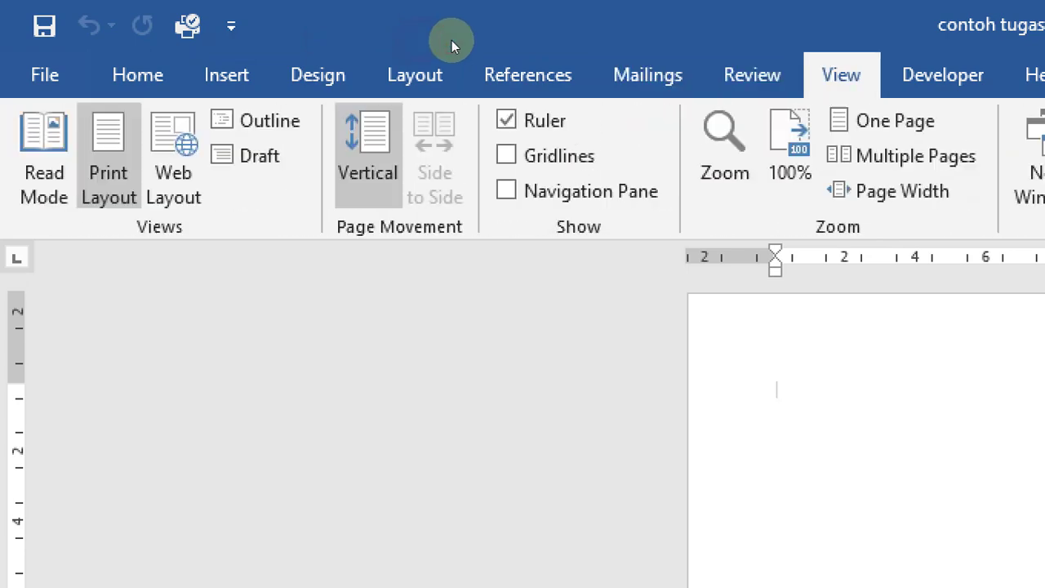
pyautogui.click(460, 40)
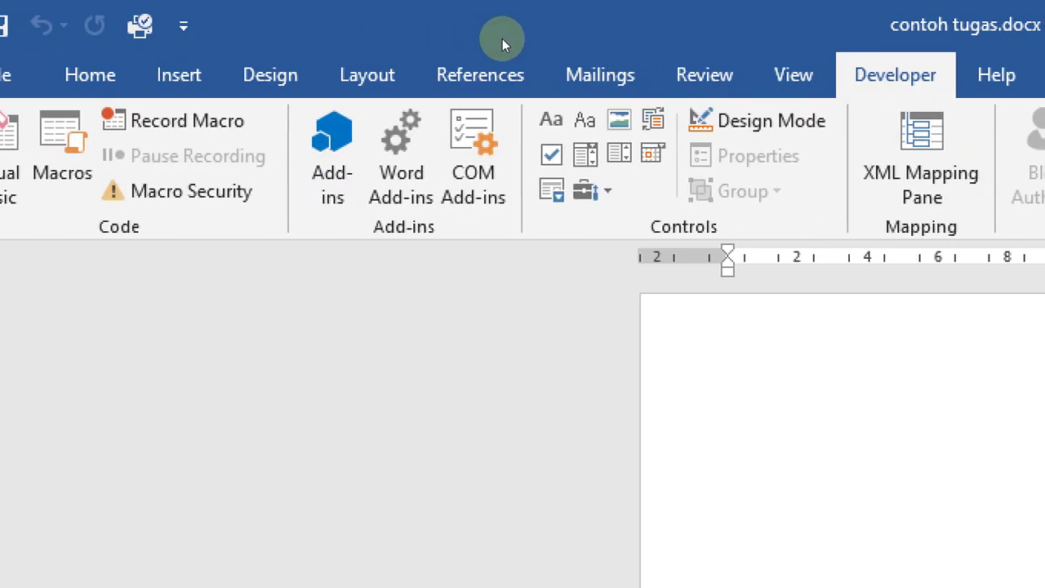
pyautogui.click(505, 37)
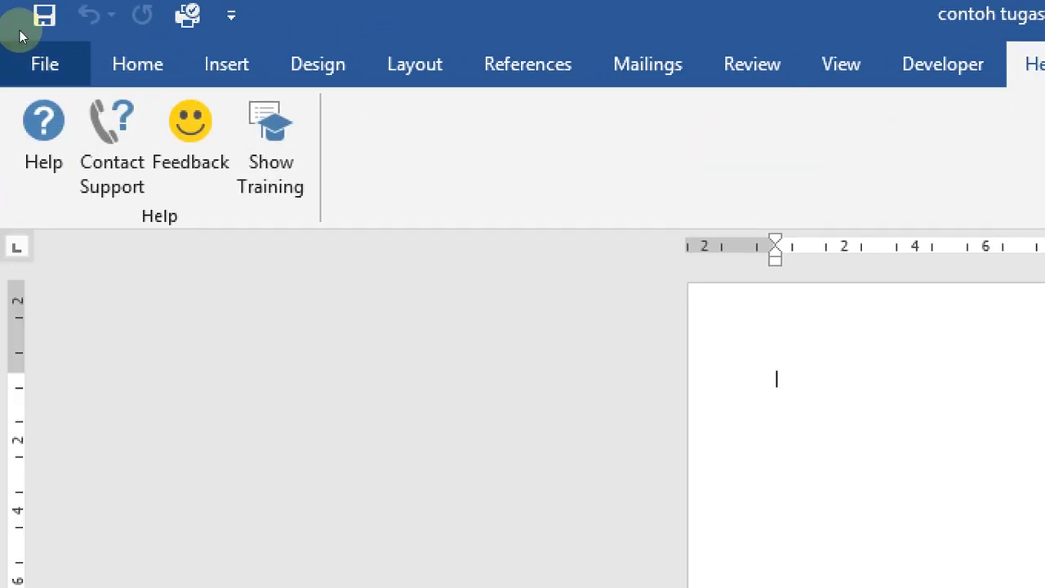
# - Compare the Home, Insert and Layout command groups on the ribbon, including the page setup commands
pyautogui.click(60, 26)
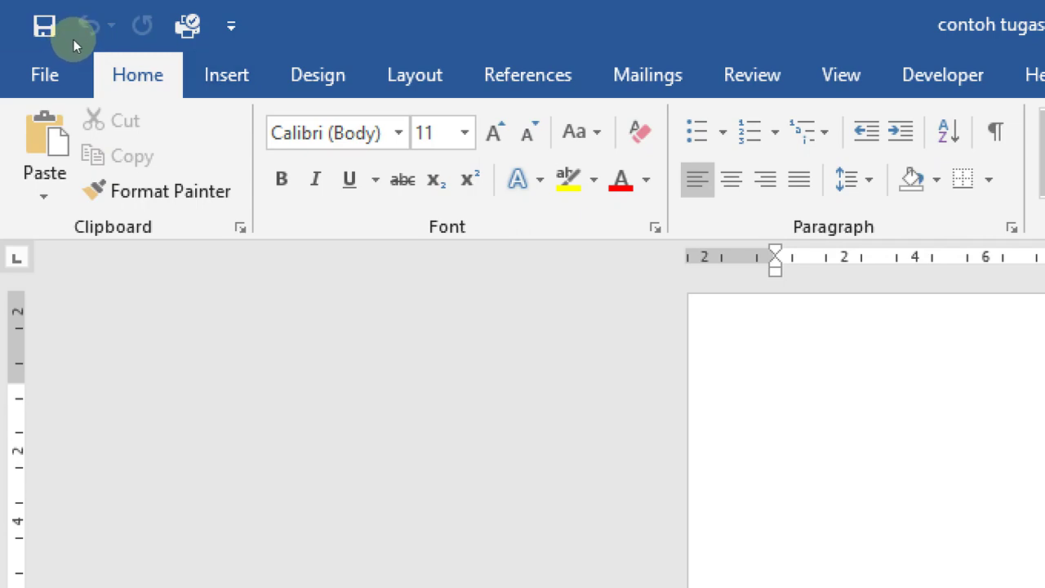
pyautogui.click(222, 74)
pyautogui.press('Right')
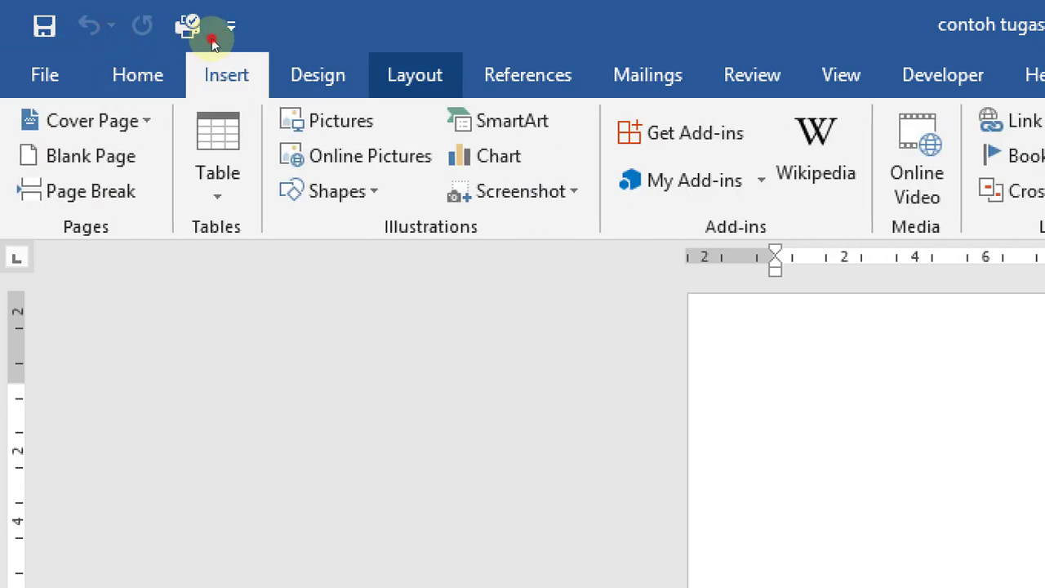
pyautogui.press('Return')
pyautogui.press('Left')
pyautogui.press('Left')
pyautogui.press('Left')
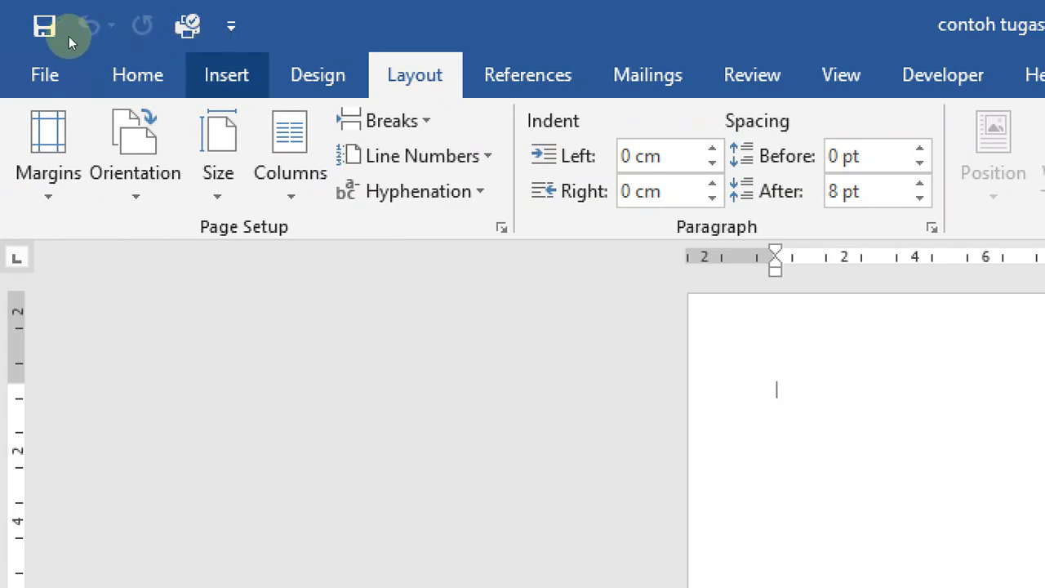
pyautogui.press('Return')
pyautogui.scroll(-3, 198, 30)
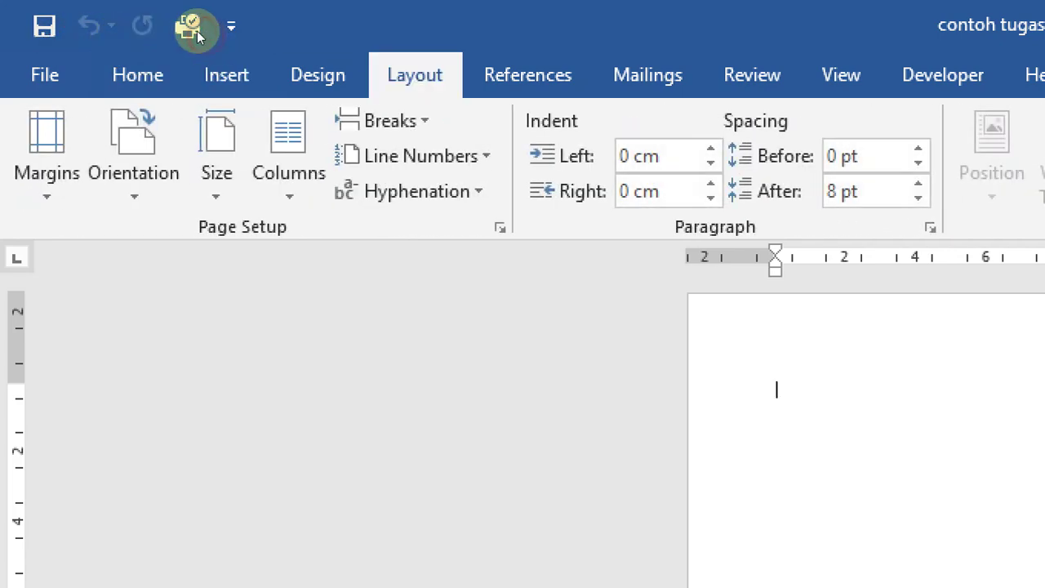
pyautogui.scroll(3, 61, 35)
pyautogui.press('Return')
pyautogui.press('Right')
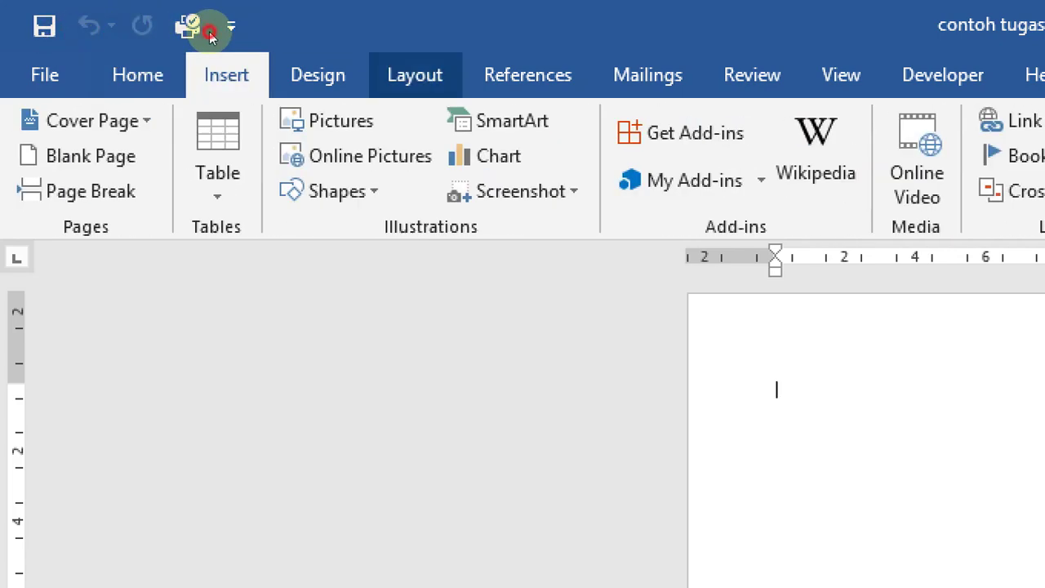
pyautogui.press('Return')
pyautogui.press('Down')
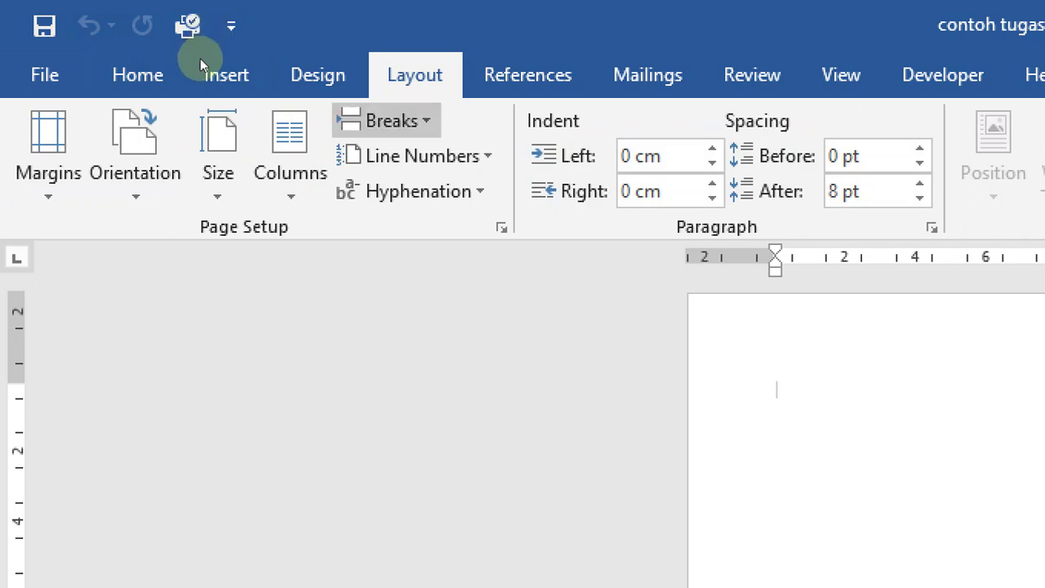
pyautogui.press('Down')
pyautogui.press('Down')
pyautogui.press('Right')
pyautogui.press('Escape')
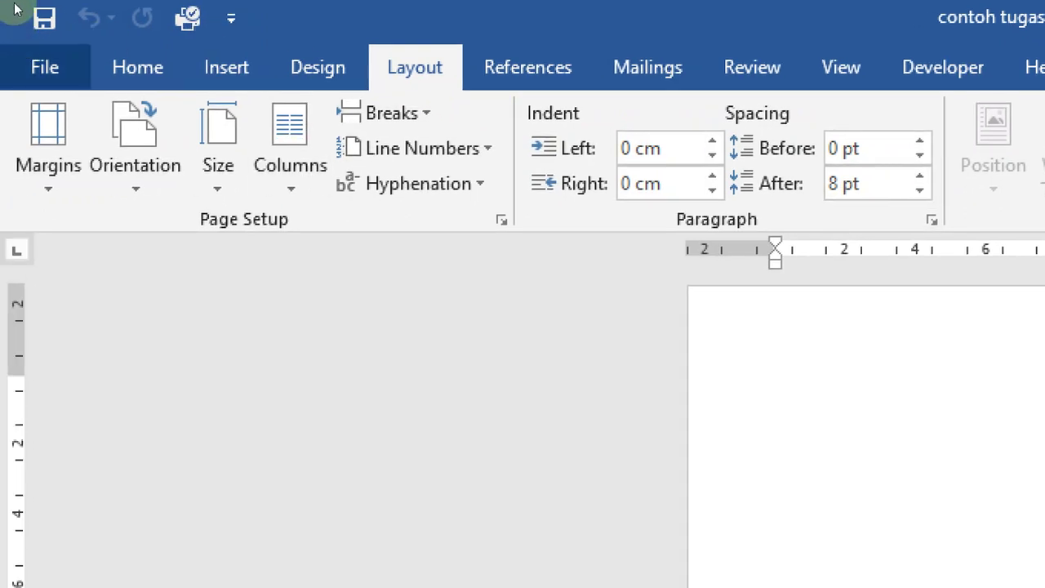
# - Go over the Insert and Layout command groups again and return to the Home commands
pyautogui.press('Right')
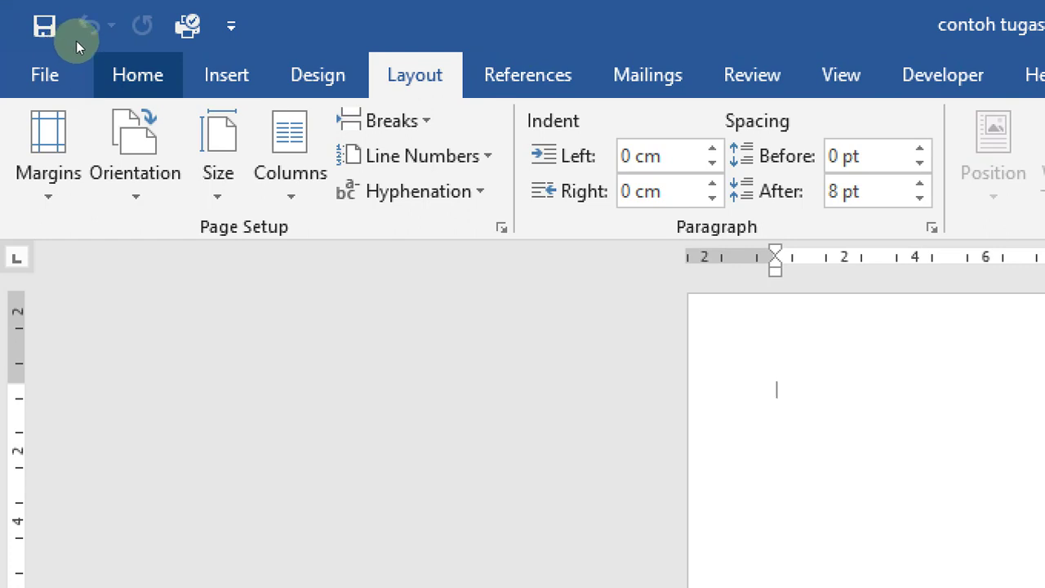
pyautogui.press('Return')
pyautogui.press('Right')
pyautogui.press('Return')
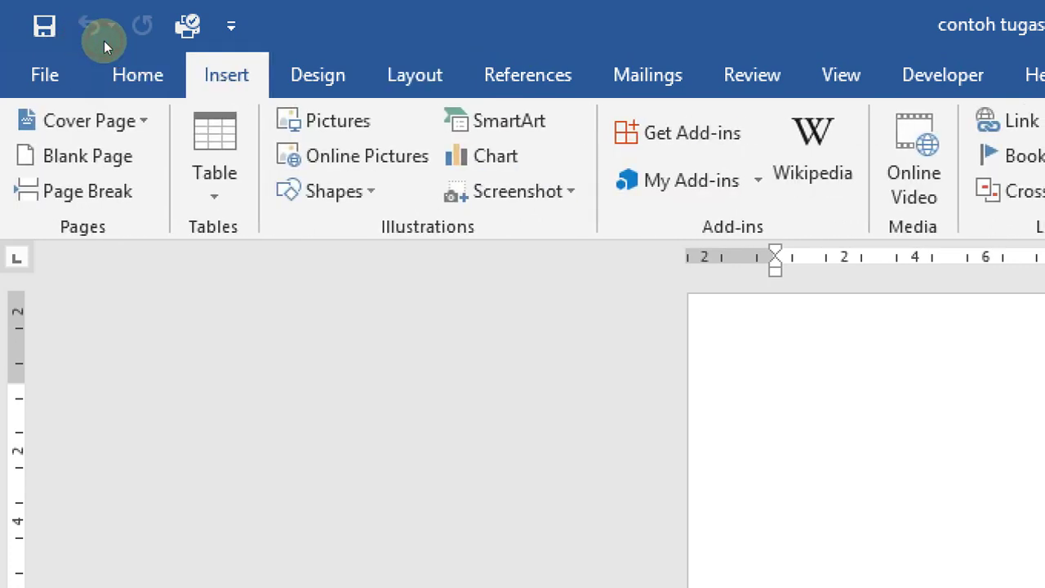
pyautogui.press('Right')
pyautogui.press('Right')
pyautogui.press('Left')
pyautogui.press('Left')
pyautogui.press('Left')
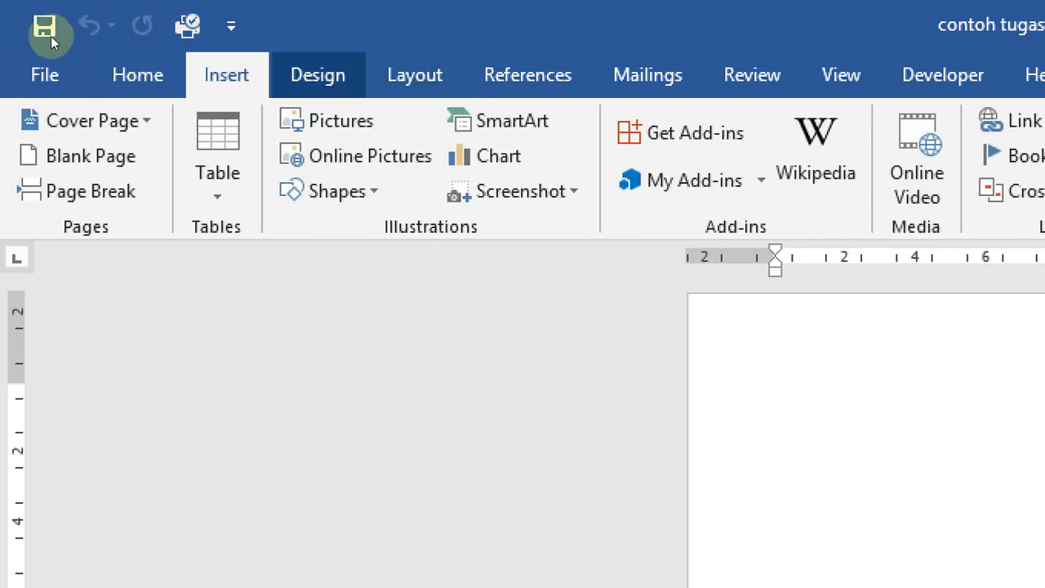
pyautogui.press('Return')
pyautogui.press('Right')
pyautogui.press('Return')
pyautogui.press('Right')
pyautogui.press('Right')
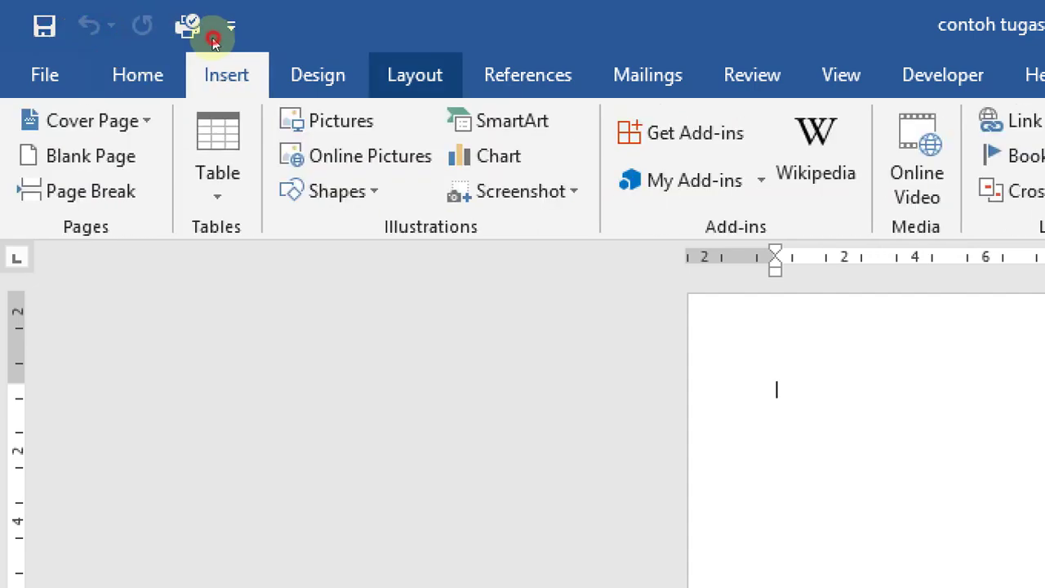
pyautogui.press('Return')
pyautogui.press('Left')
pyautogui.press('Left')
pyautogui.press('Left')
pyautogui.press('Return')
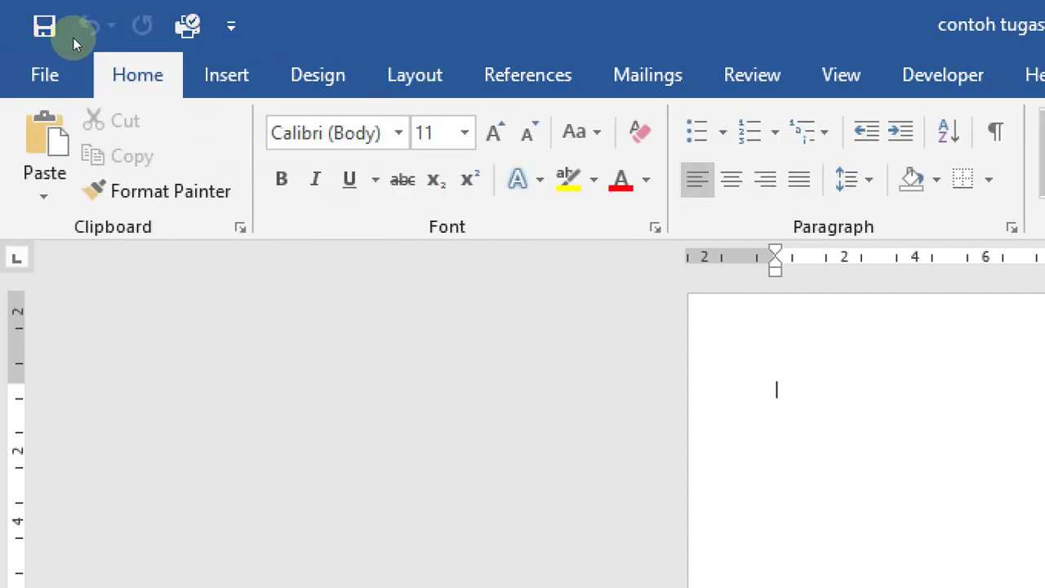
pyautogui.press('Down')
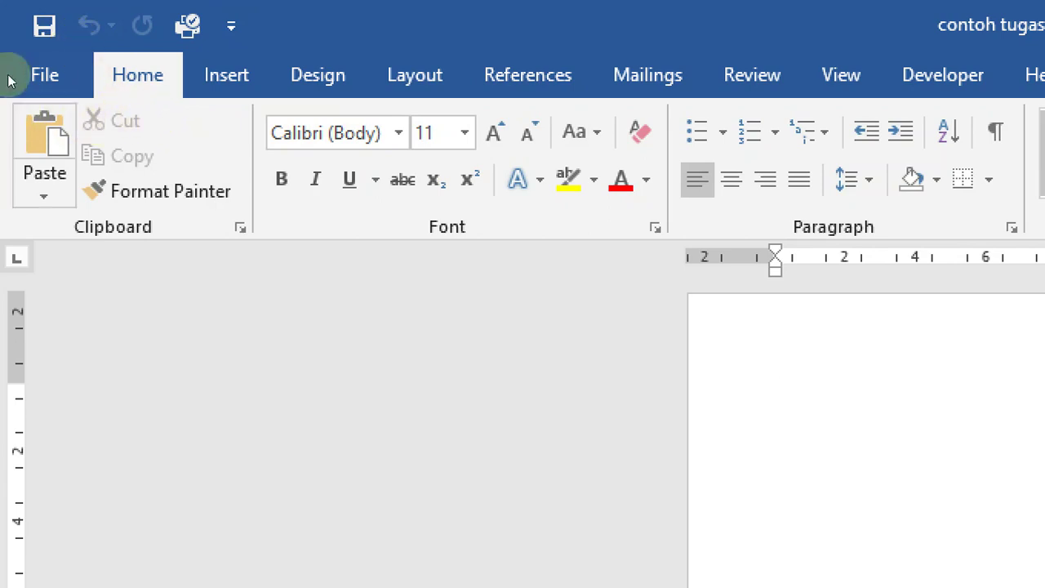
pyautogui.press('Escape')
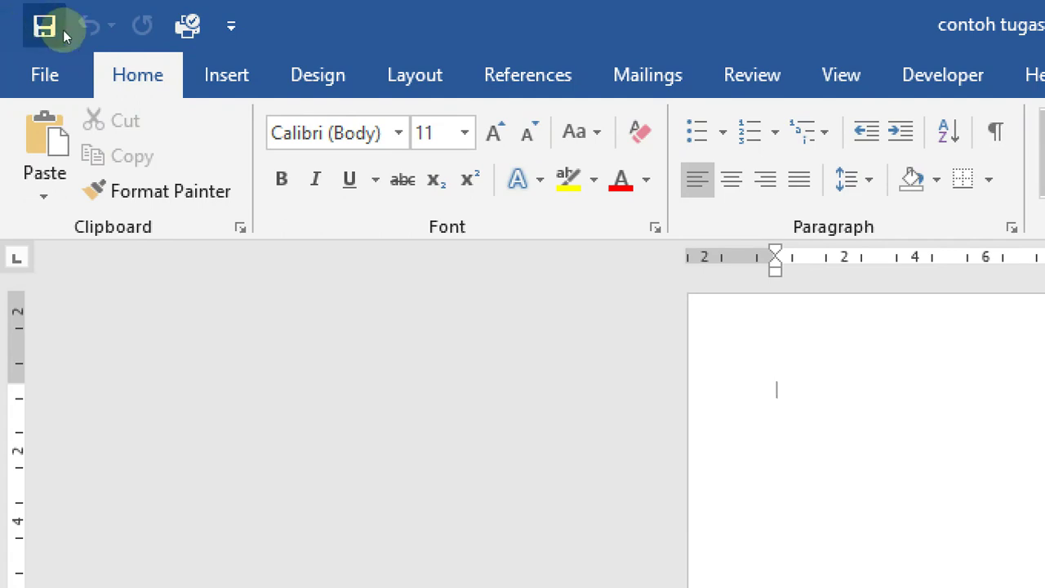
# - Display the Insert commands briefly and examine the paper sizes available for the page layout
pyautogui.click(226, 74)
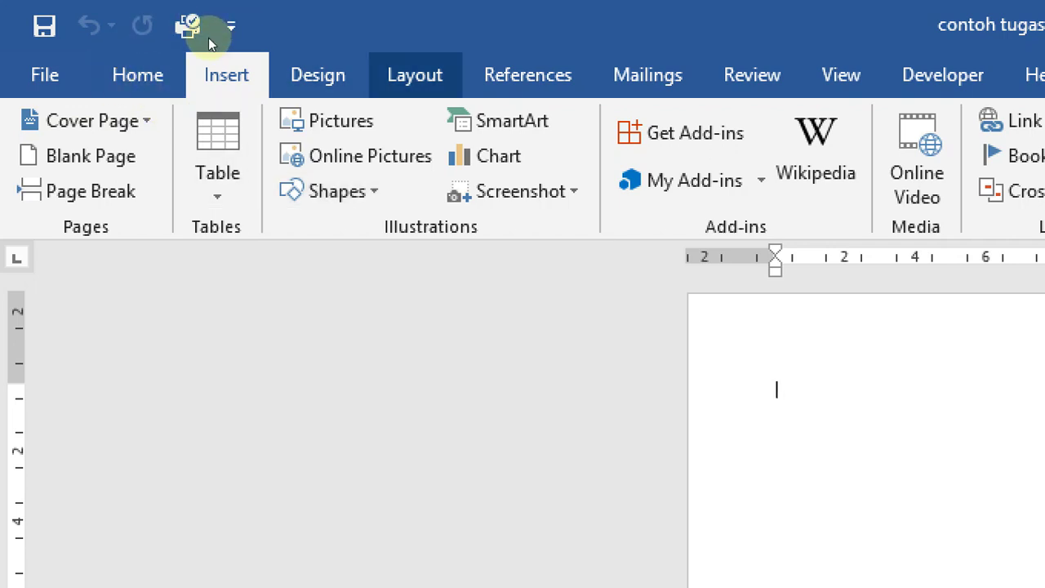
pyautogui.click(416, 75)
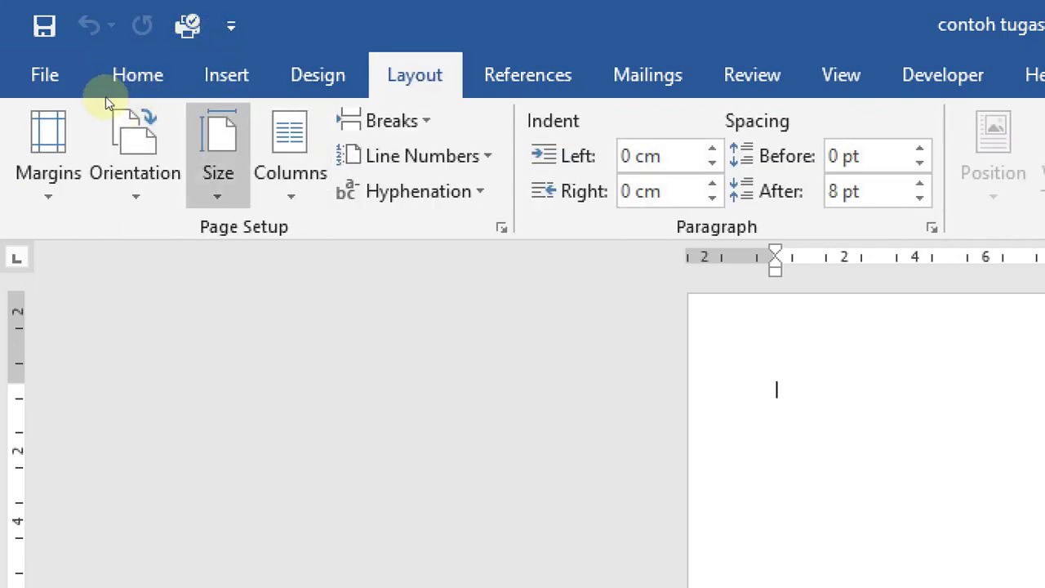
pyautogui.click(216, 186)
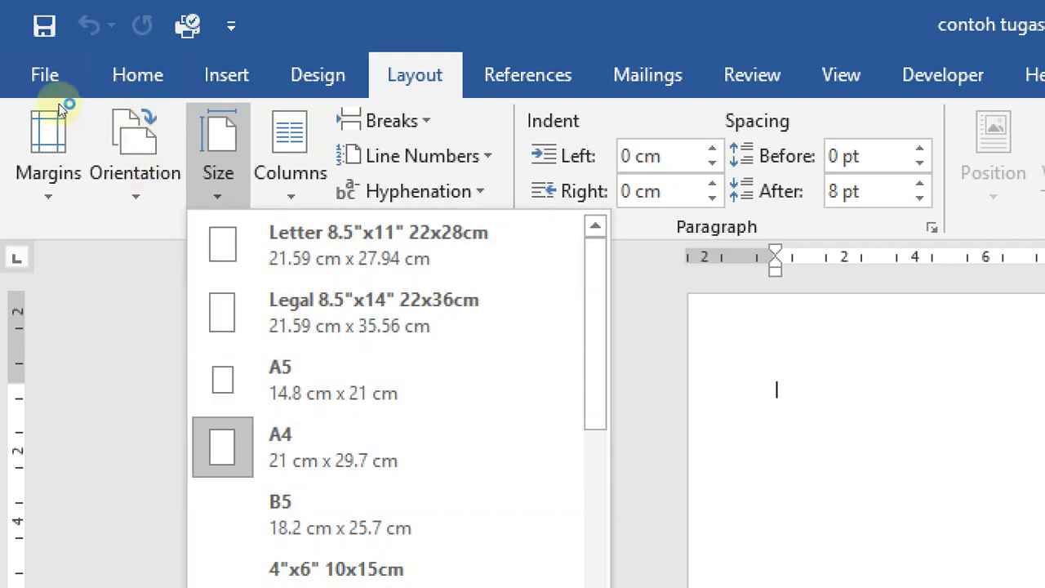
# - Set the page orientation to Landscape and switch it back to Portrait
pyautogui.click(134, 159)
pyautogui.click(172, 314)
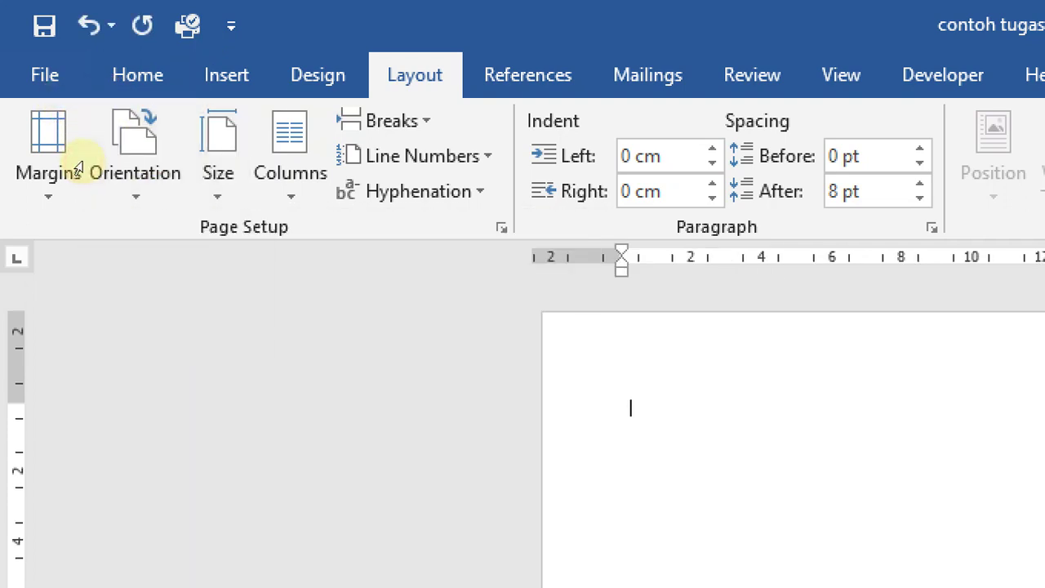
pyautogui.click(134, 164)
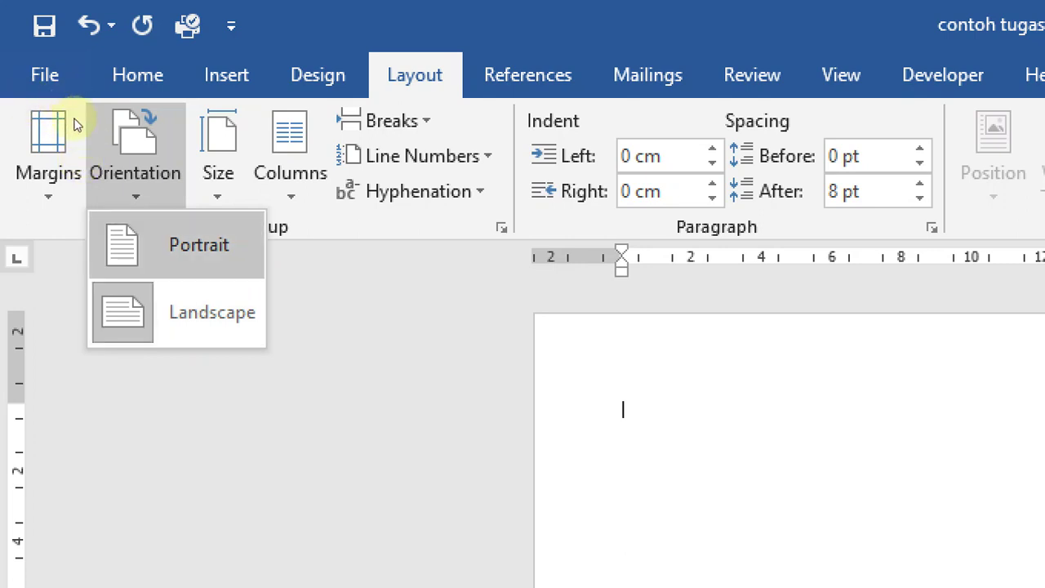
pyautogui.click(145, 243)
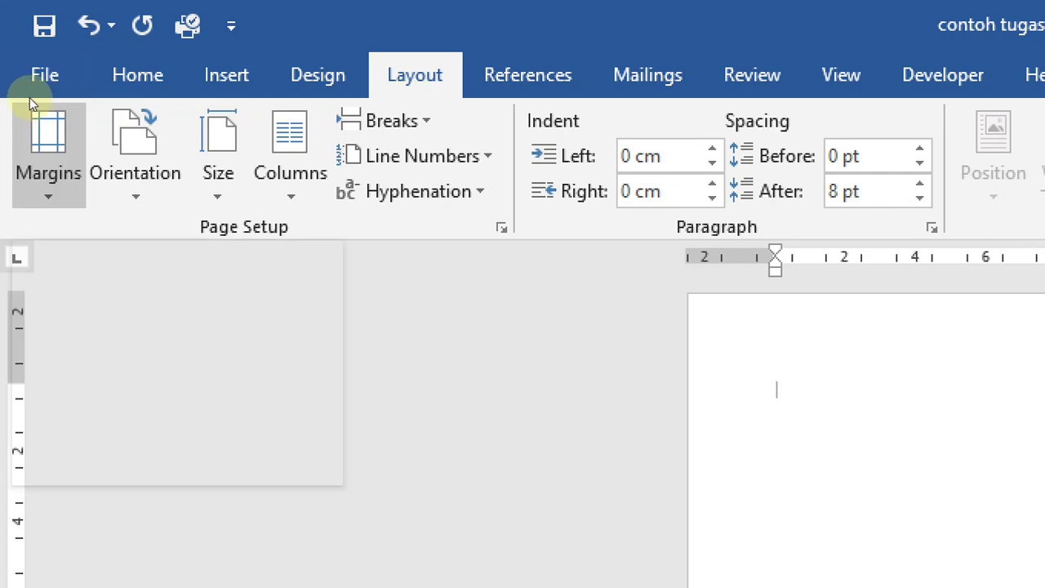
# - Apply the Narrow margin preset to the page and restore the Normal preset
pyautogui.click(29, 103)
pyautogui.click(27, 100)
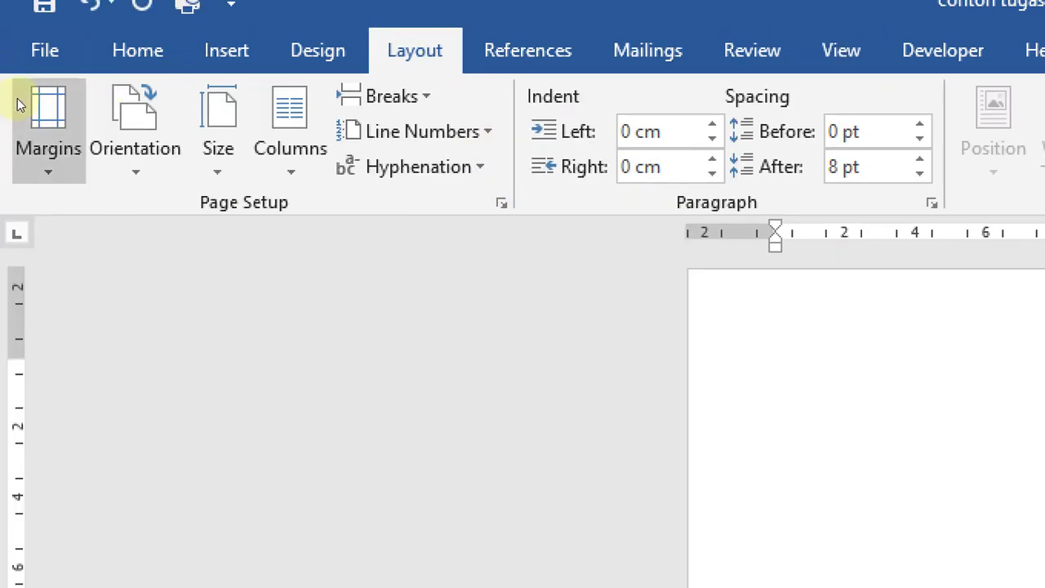
pyautogui.click(23, 101)
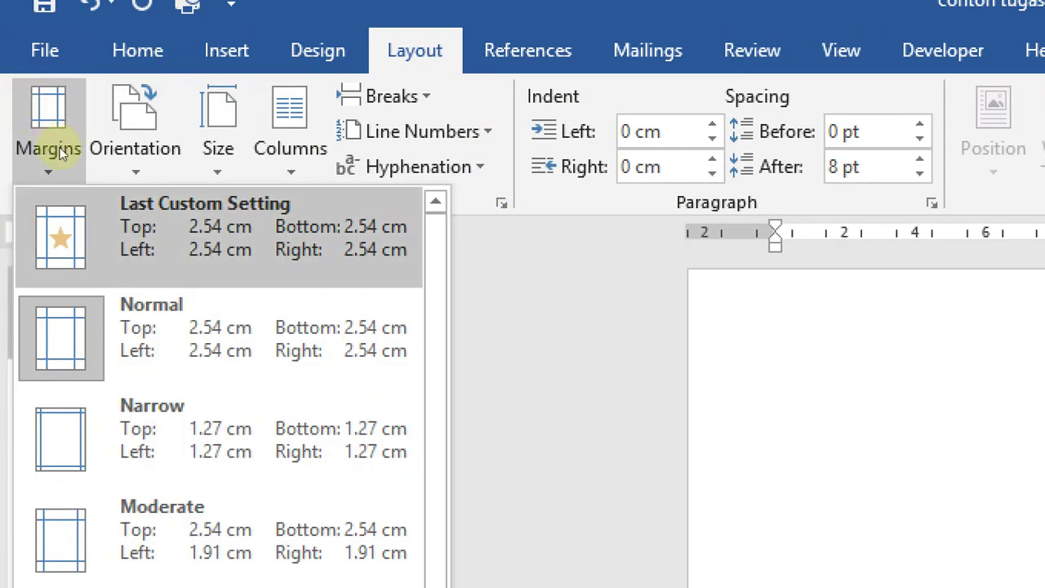
pyautogui.click(104, 237)
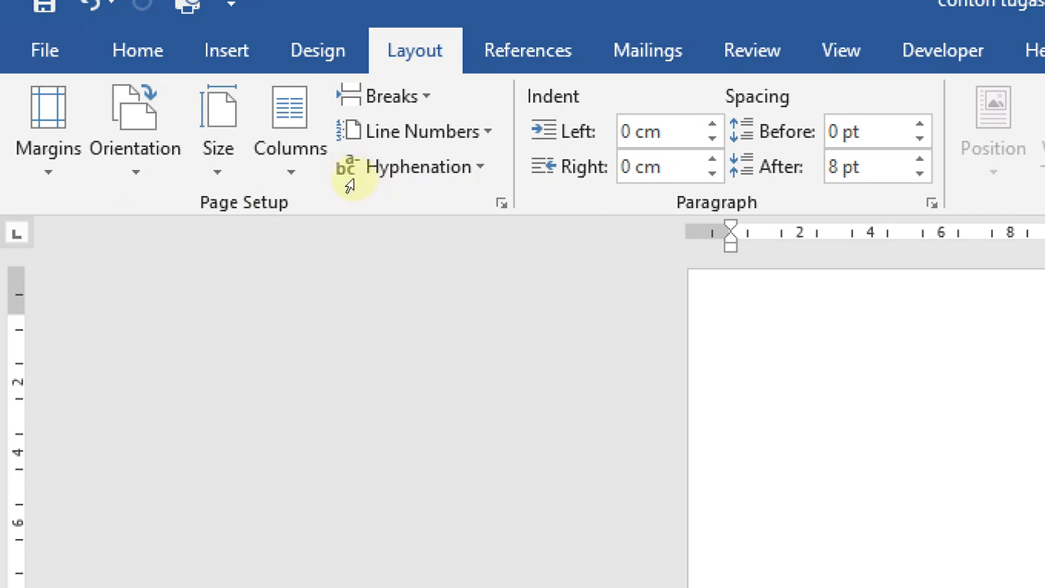
pyautogui.click(35, 103)
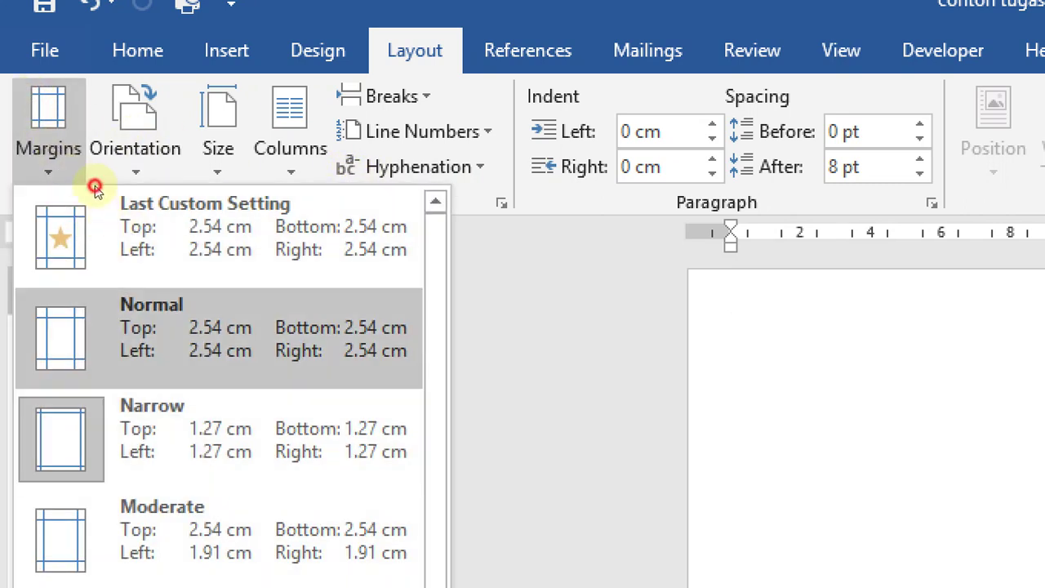
pyautogui.click(95, 187)
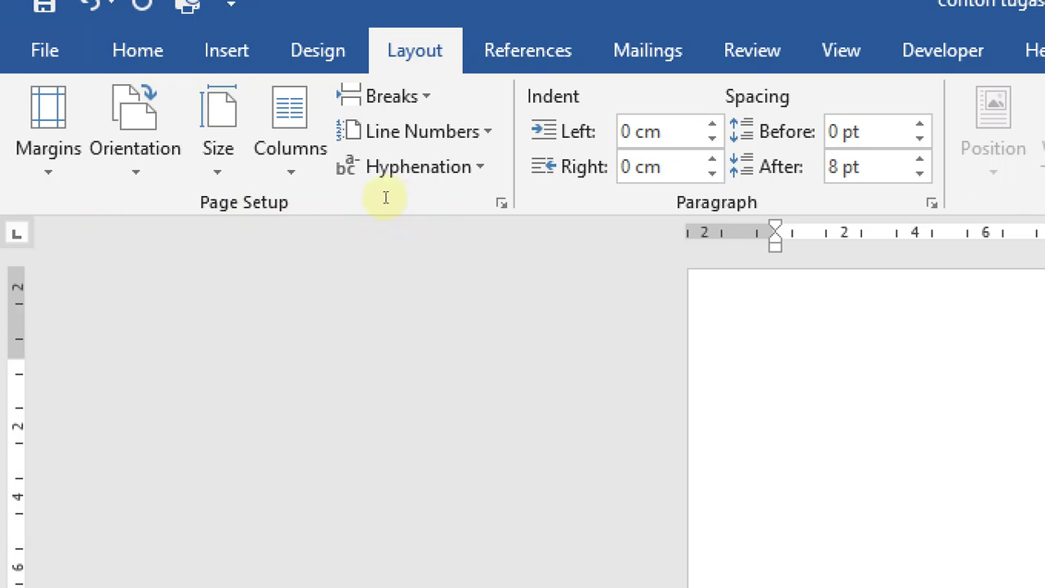
# - Review the page margin presets and go over the Home, Insert and Layout command groups, returning to the Home commands
pyautogui.click(17, 102)
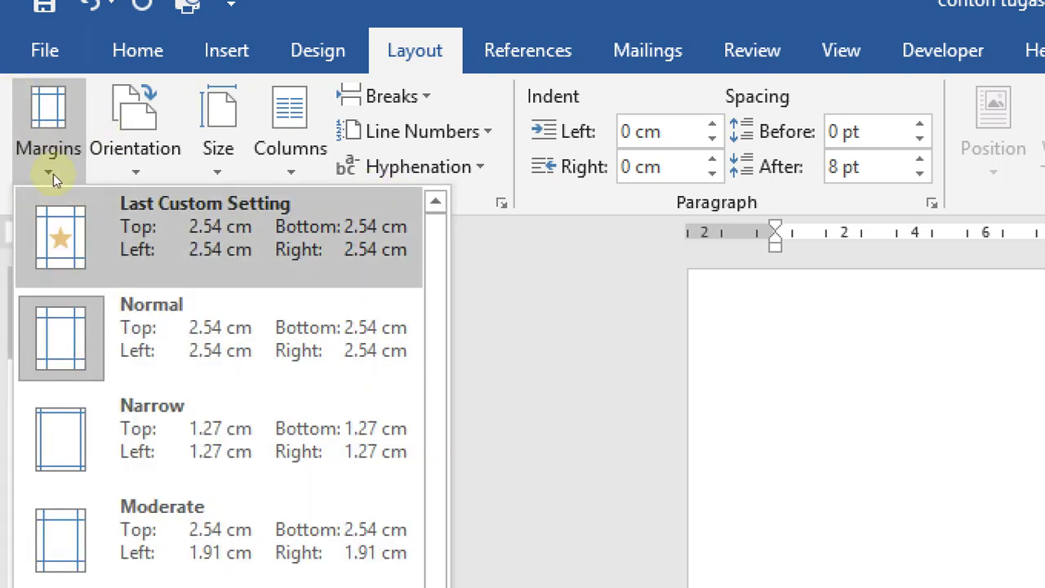
pyautogui.click(20, 92)
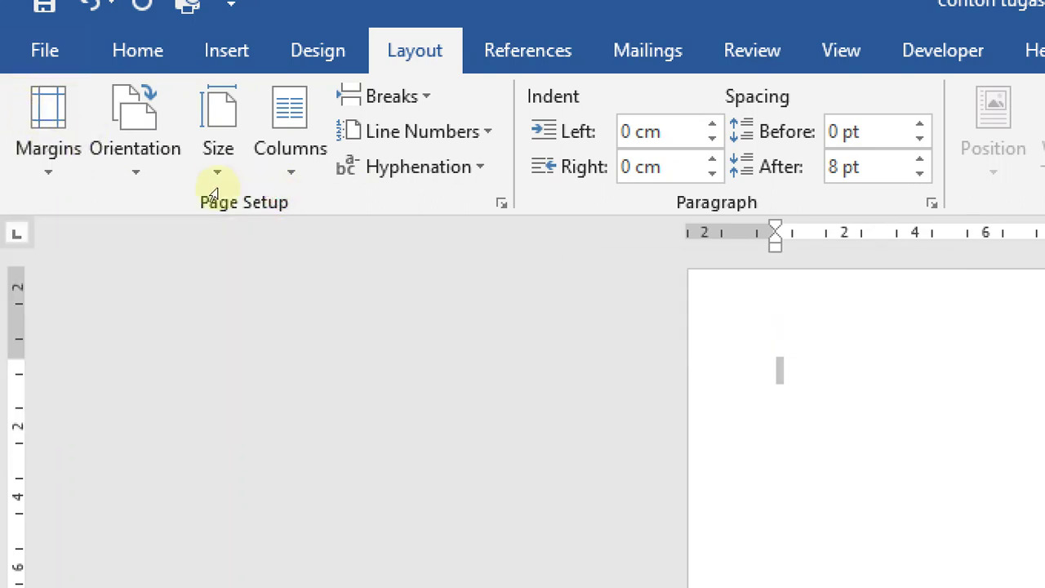
pyautogui.click(108, 41)
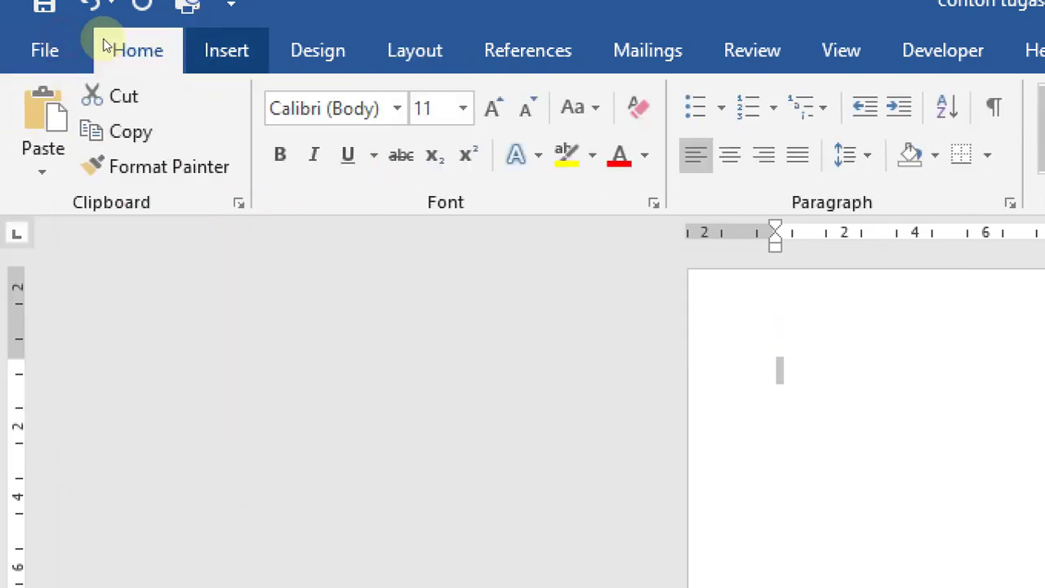
pyautogui.click(188, 39)
pyautogui.click(210, 37)
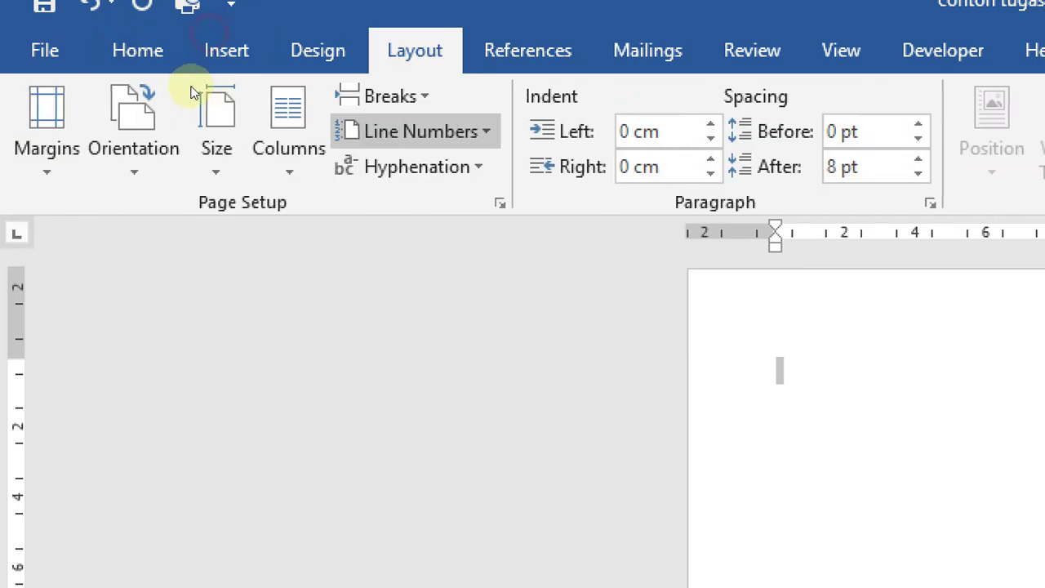
pyautogui.click(68, 35)
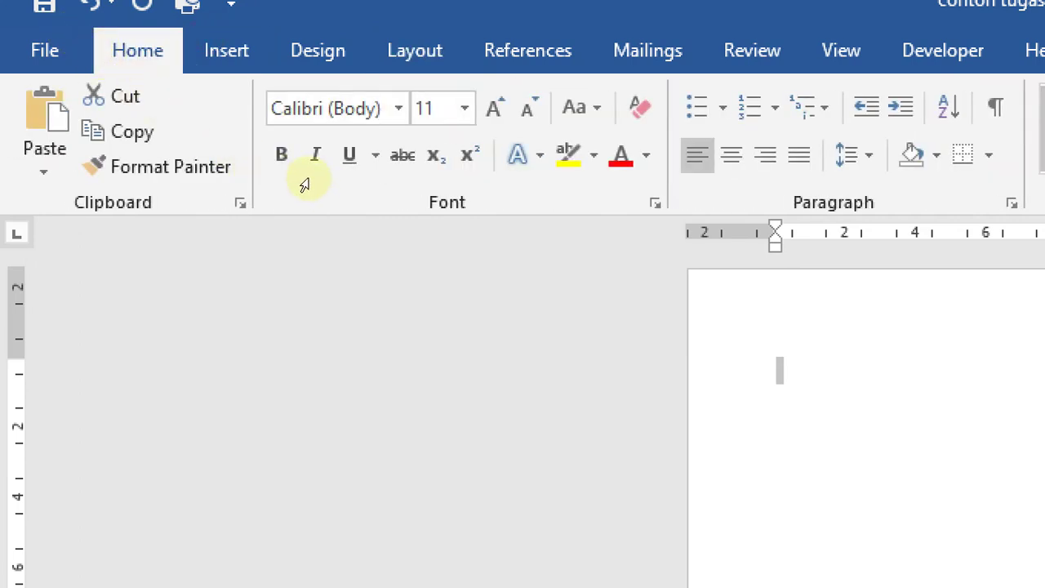
# - Write CONTOH on the page and format it in Times New Roman at size 12
pyautogui.click(411, 204)
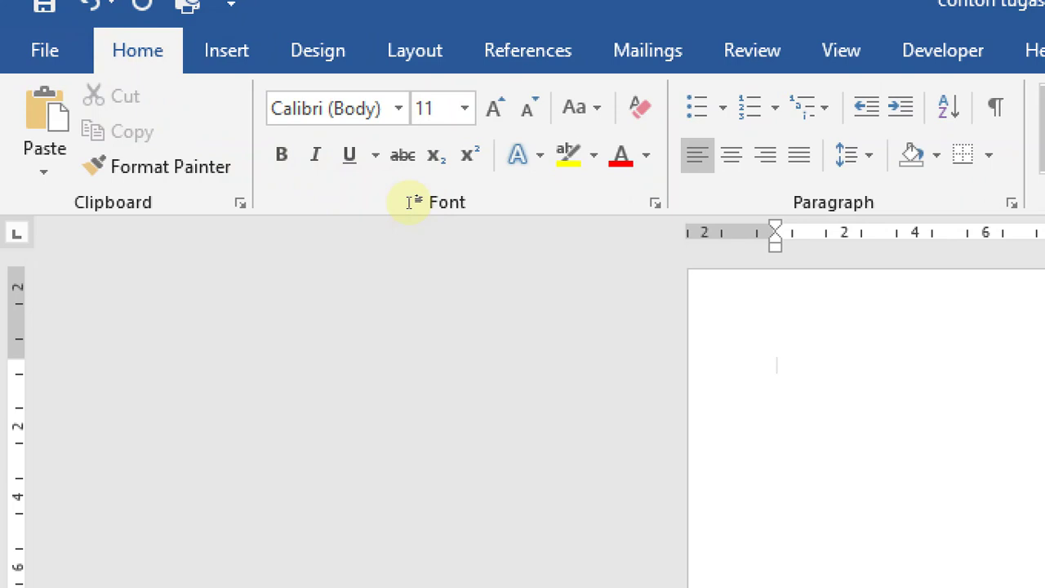
pyautogui.write('c')
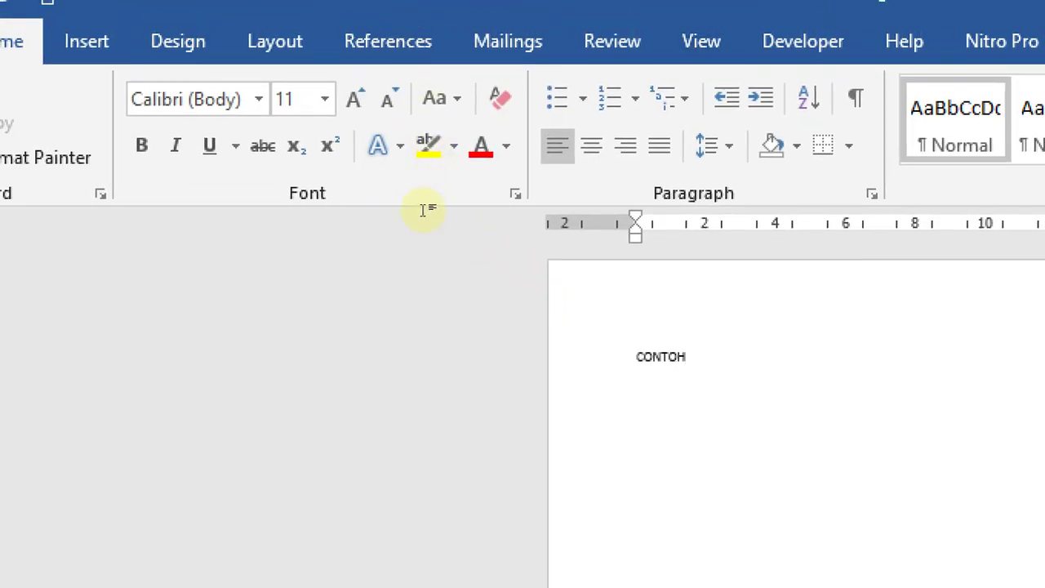
pyautogui.hotkey('ctrl', 'a')
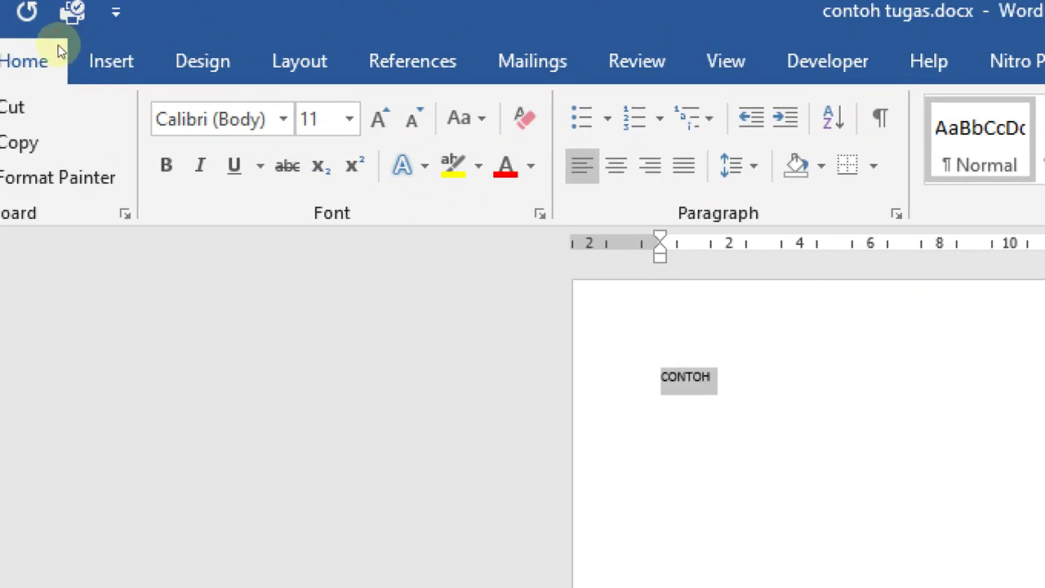
pyautogui.click(302, 111)
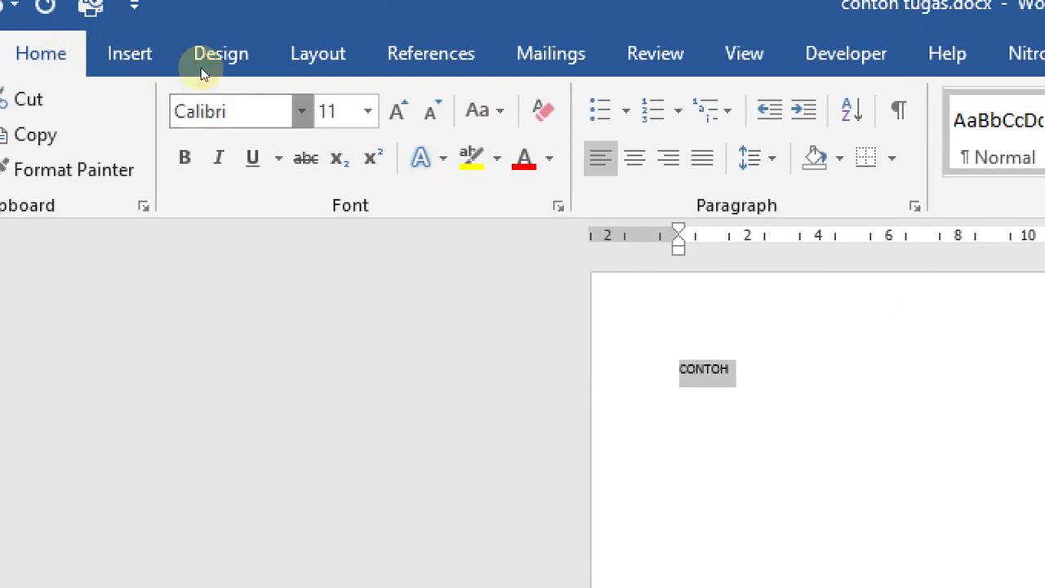
pyautogui.click(225, 294)
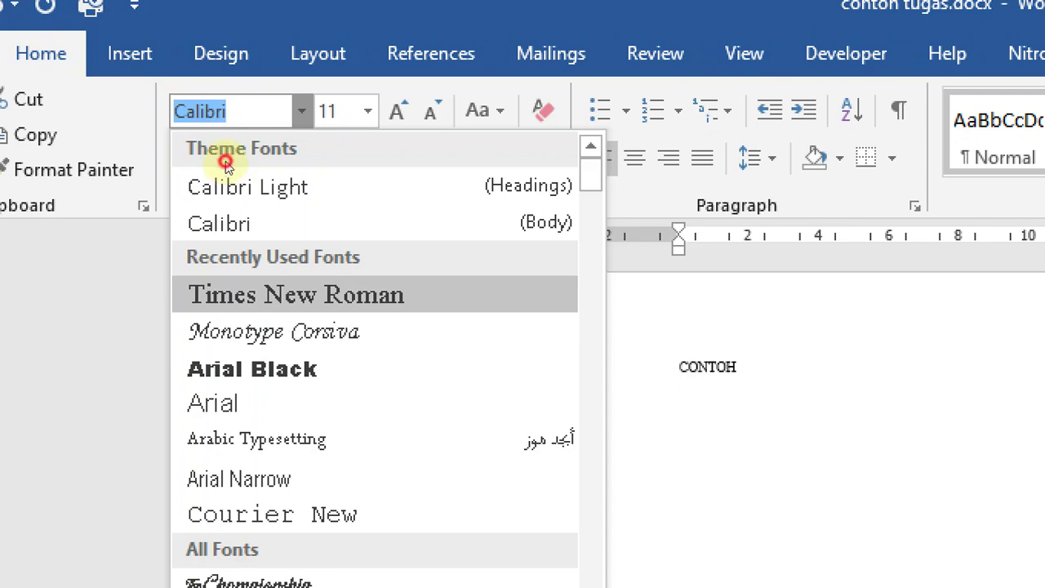
pyautogui.click(368, 111)
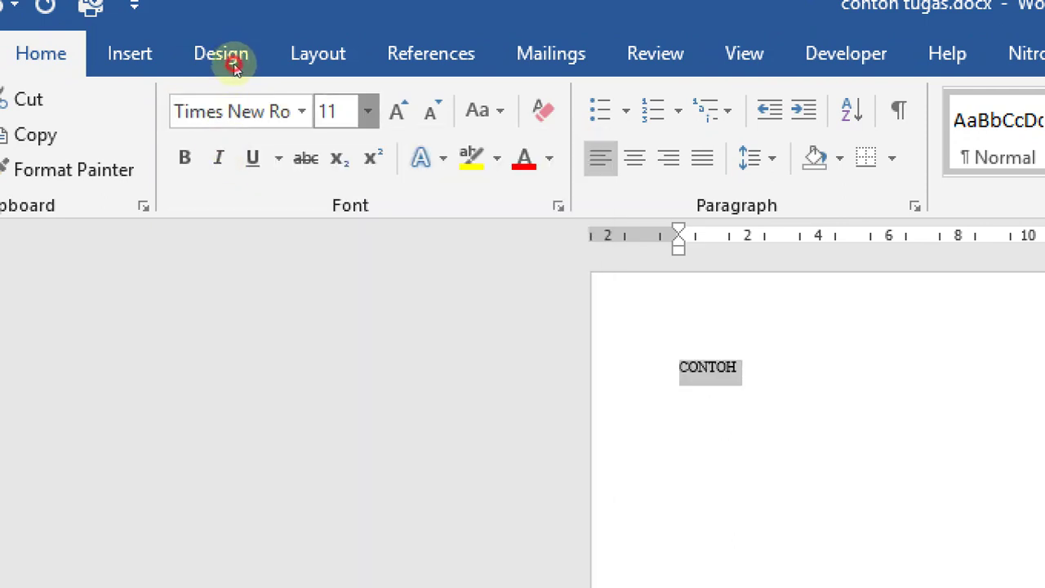
pyautogui.click(343, 263)
pyautogui.click(440, 196)
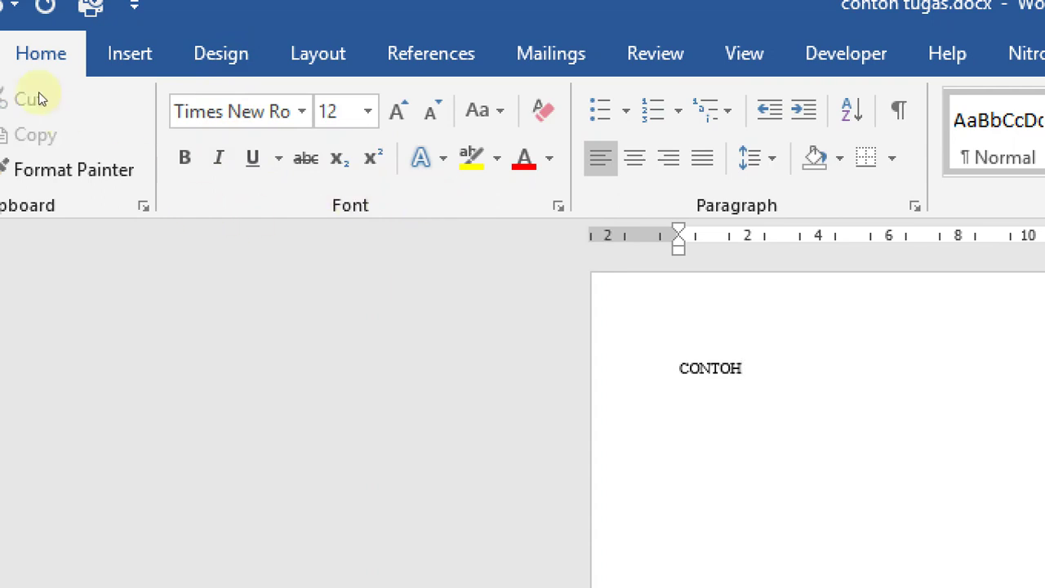
# - Insert a table of three columns and two rows below CONTOH and place the cursor beneath it
pyautogui.click(130, 53)
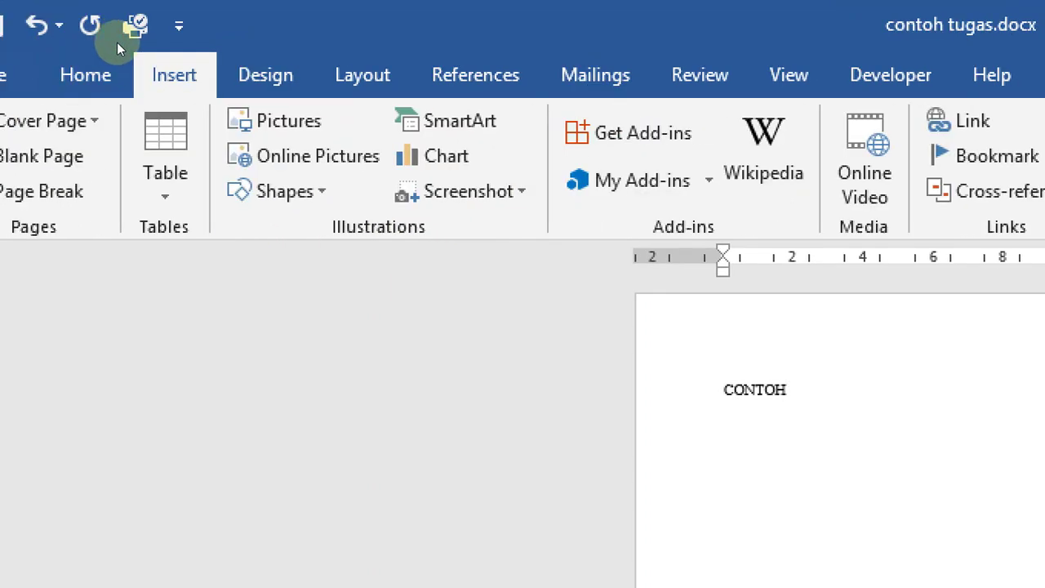
pyautogui.press('Return')
pyautogui.click(163, 163)
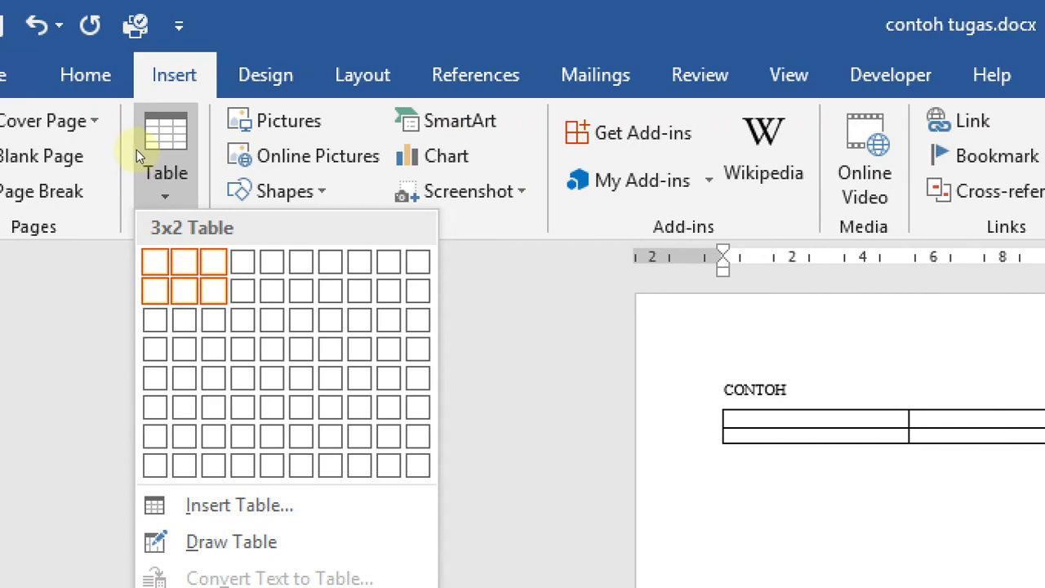
pyautogui.press('Return')
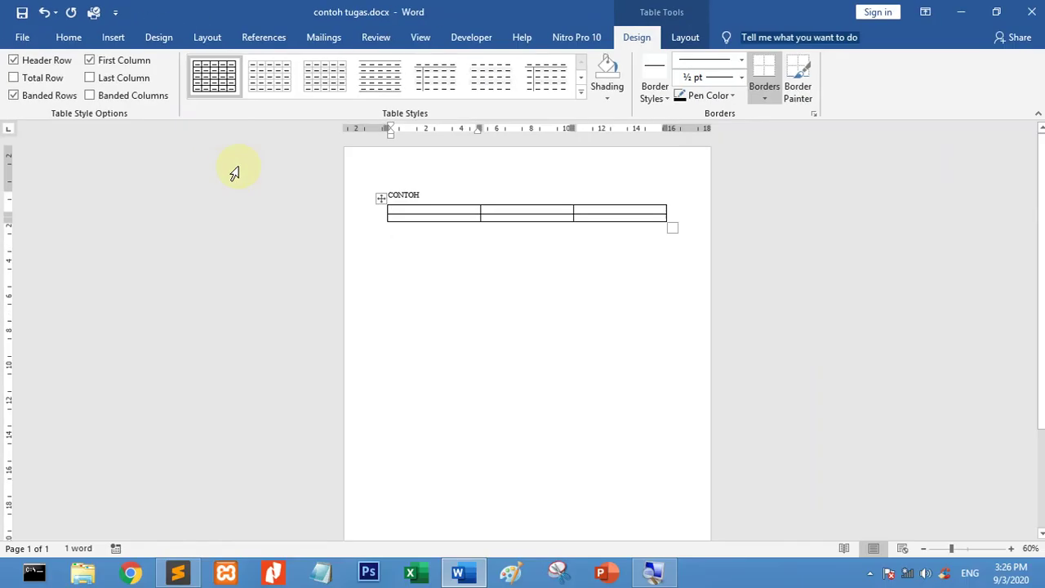
pyautogui.click(473, 273)
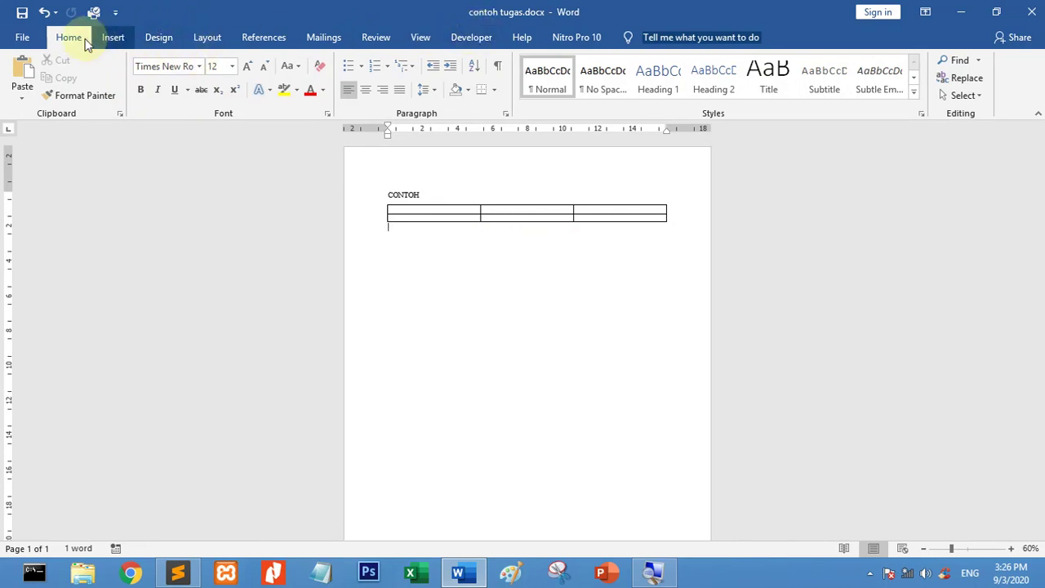
# - Go through the Home, Insert and Layout command groups several times and finish on the Home commands
pyautogui.click(117, 39)
pyautogui.click(206, 37)
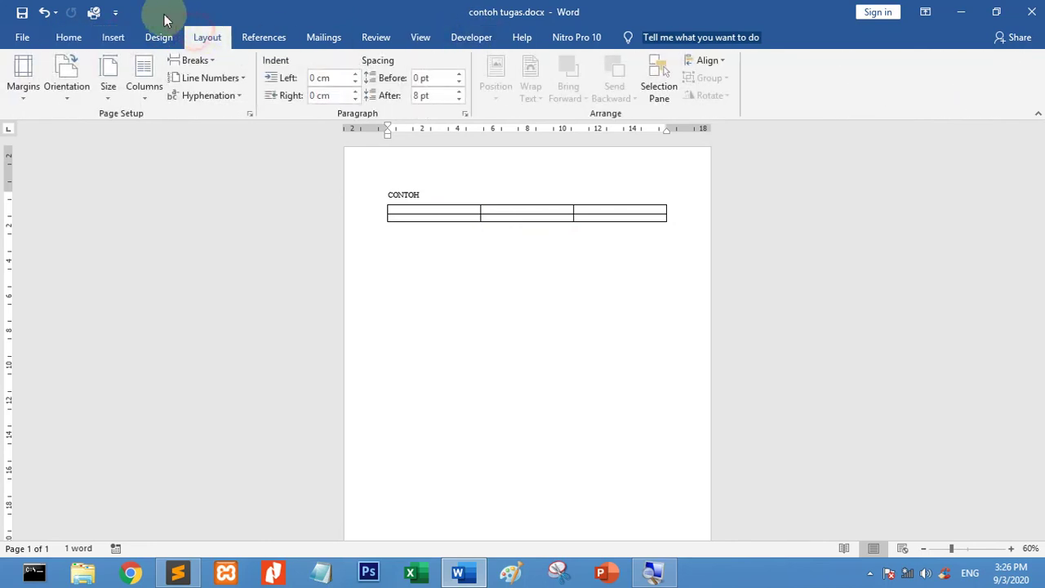
pyautogui.click(68, 36)
pyautogui.click(118, 37)
pyautogui.click(202, 36)
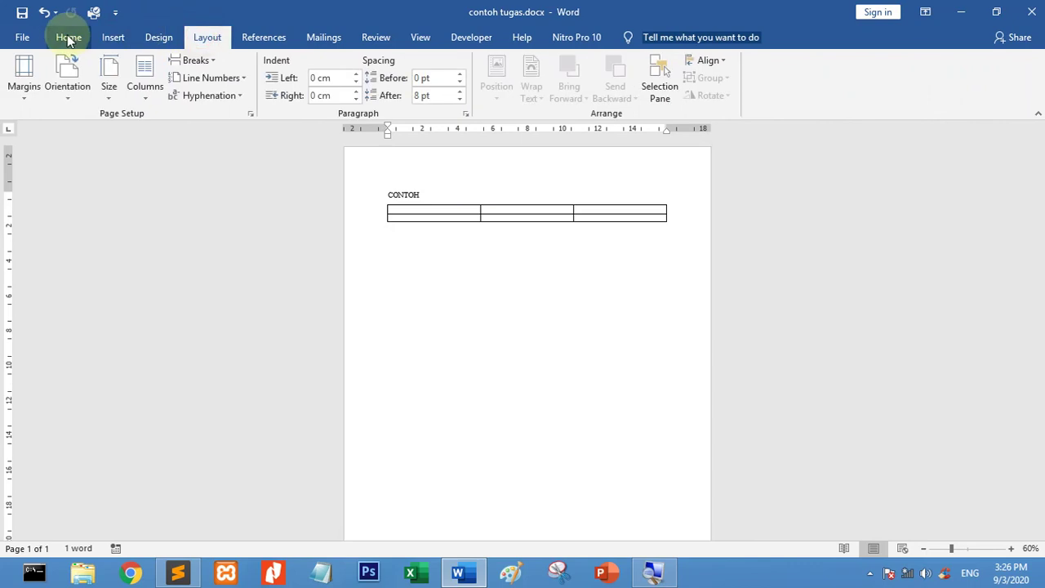
pyautogui.click(69, 38)
pyautogui.click(113, 37)
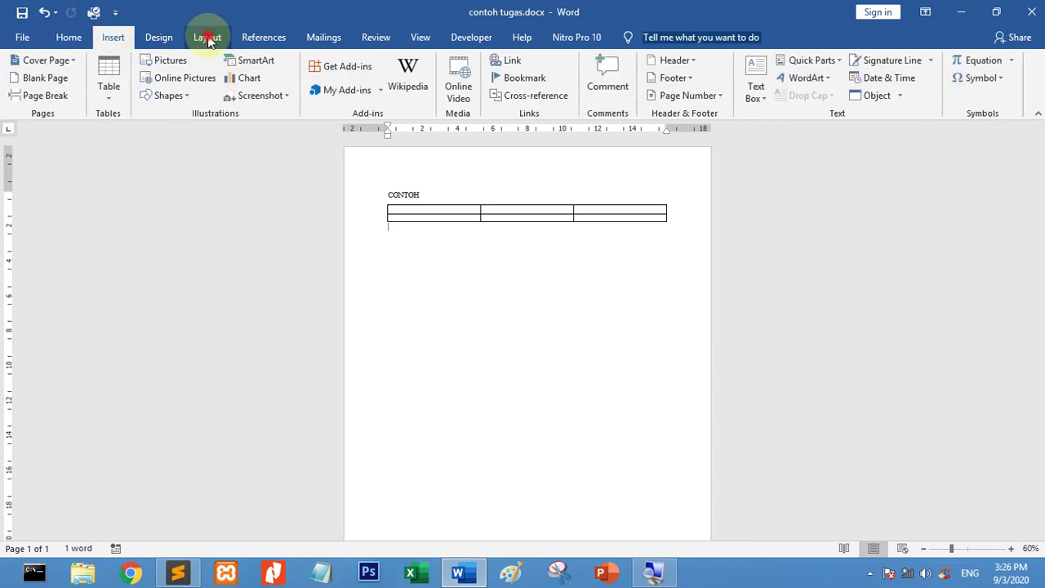
pyautogui.click(206, 37)
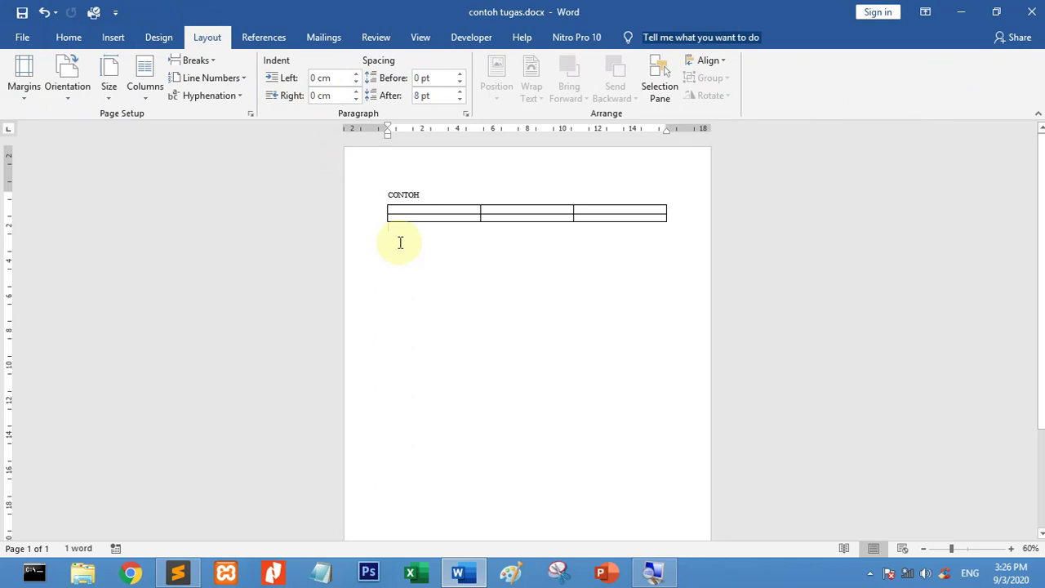
pyautogui.click(78, 36)
pyautogui.click(113, 36)
pyautogui.click(75, 37)
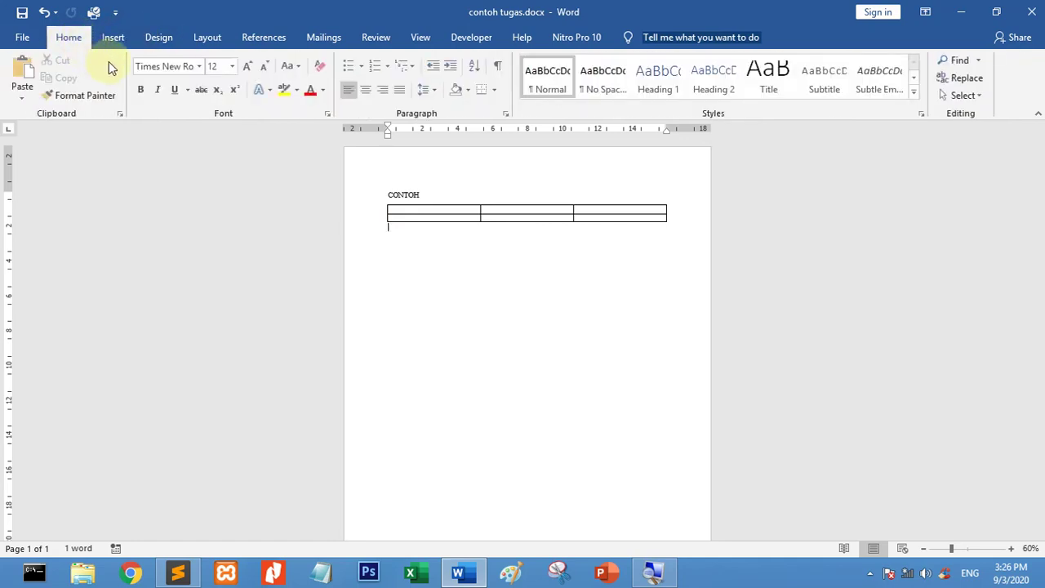
# - Undo the table insertion and clear all sample text from the page
pyautogui.hotkey('ctrl', 'z')
pyautogui.click(375, 204)
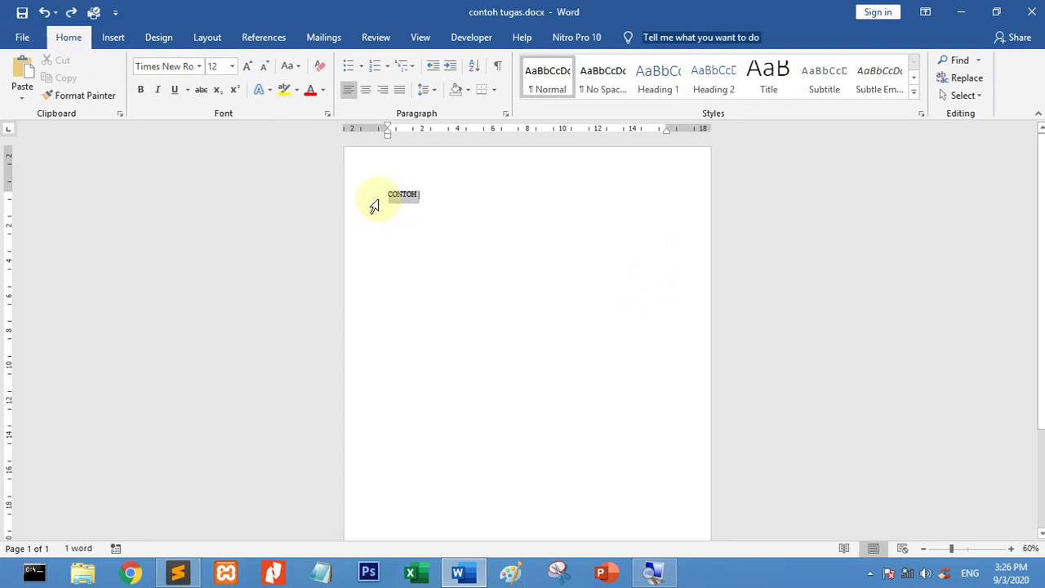
pyautogui.write('CON')
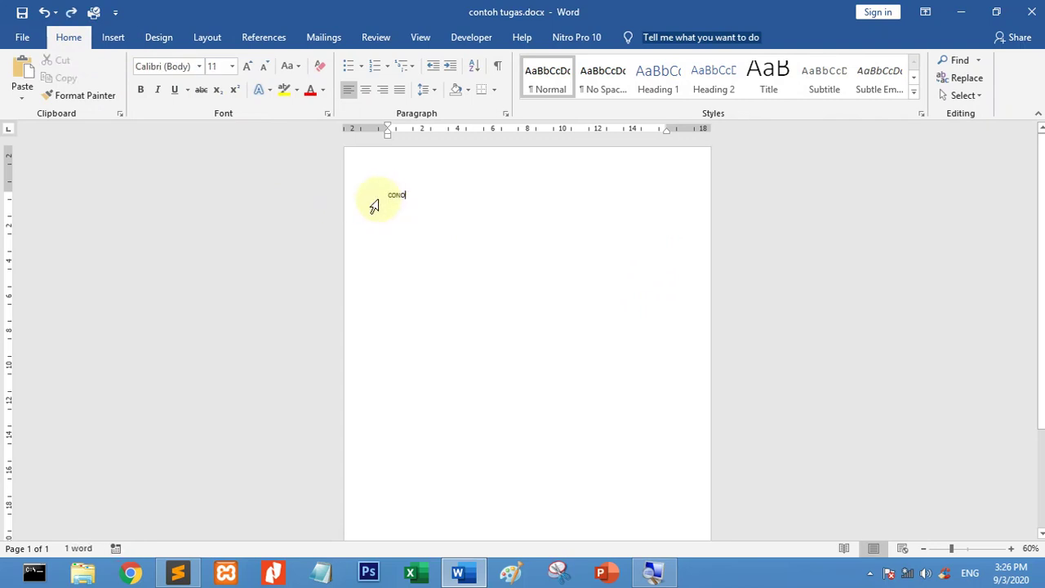
pyautogui.press('BackSpace')
pyautogui.press('BackSpace')
pyautogui.press('BackSpace')
pyautogui.press('BackSpace')
pyautogui.press('BackSpace')
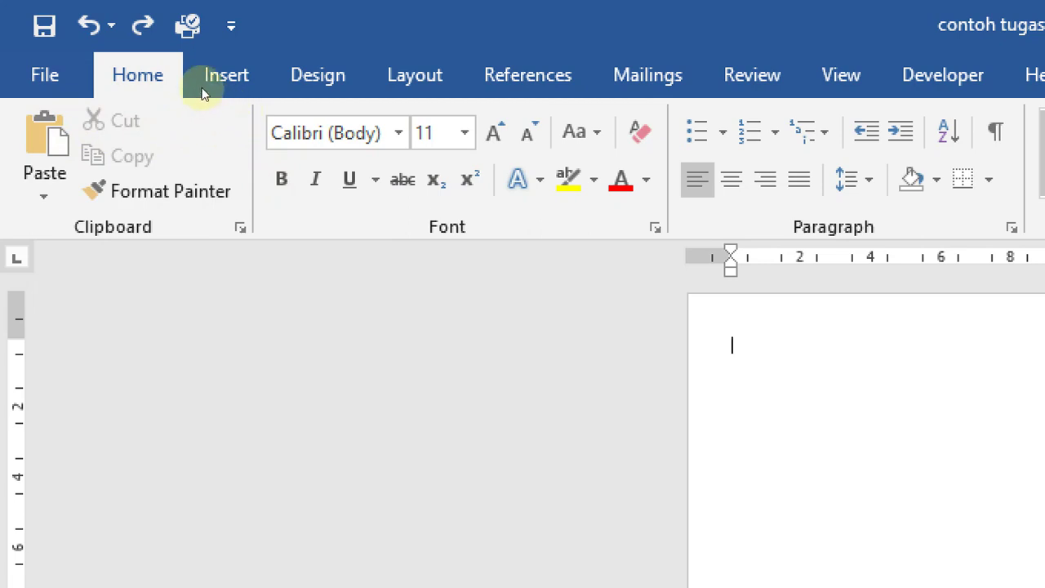
# - Examine the available fonts, font sizes and text highlight colors
pyautogui.click(399, 133)
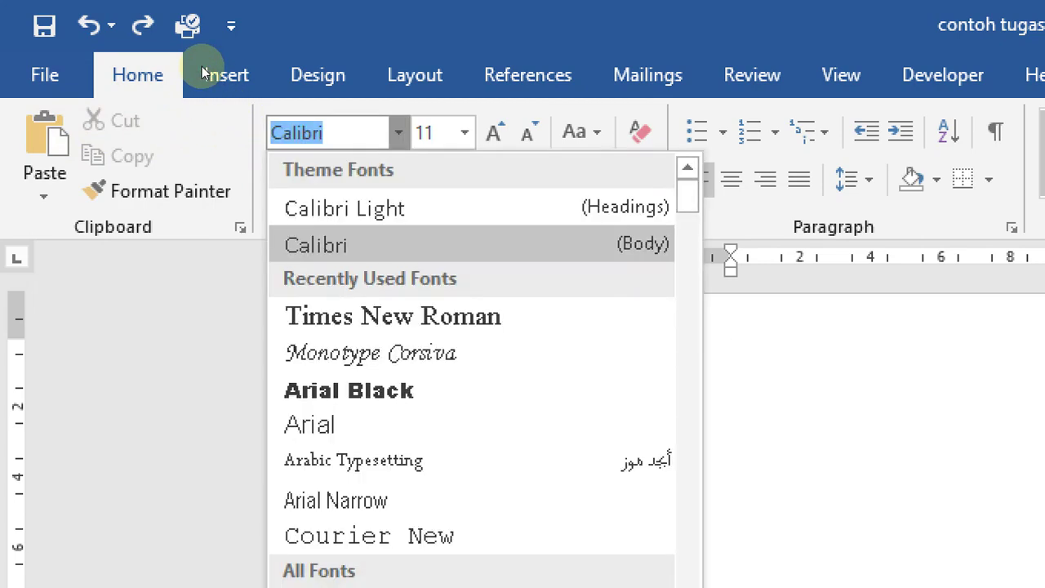
pyautogui.click(399, 133)
pyautogui.click(465, 133)
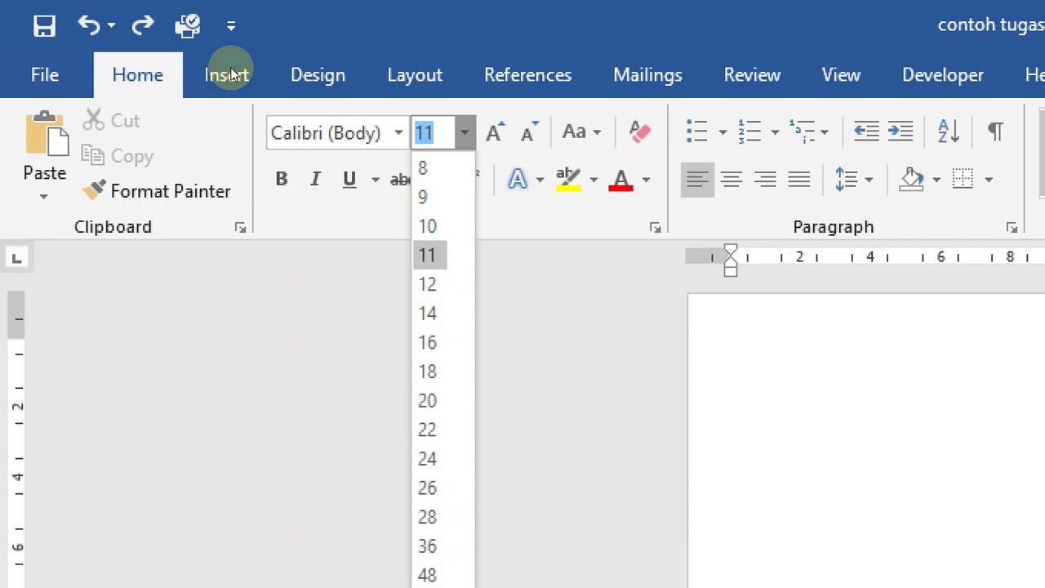
pyautogui.click(465, 133)
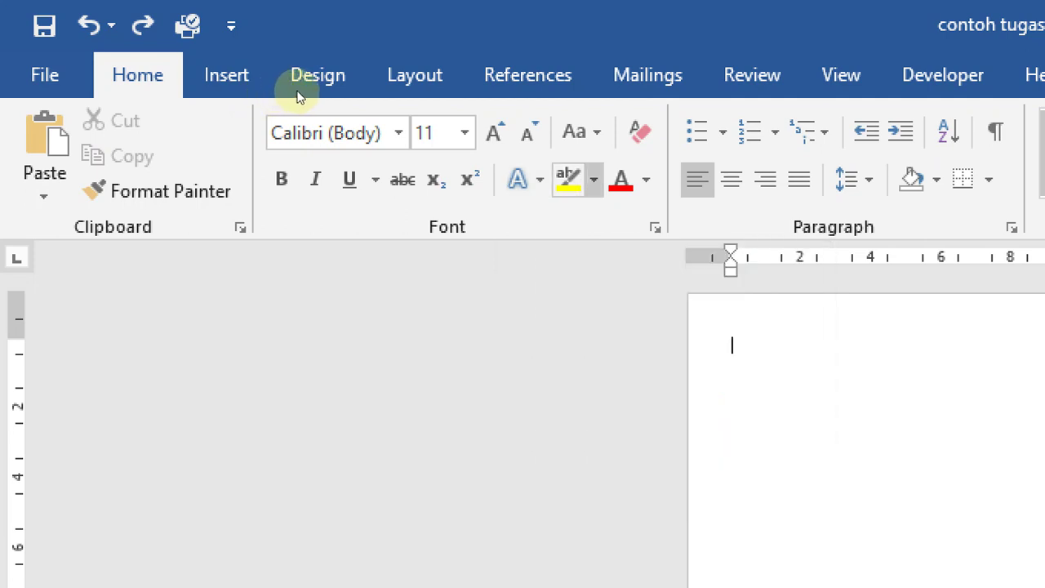
pyautogui.click(594, 179)
pyautogui.click(593, 178)
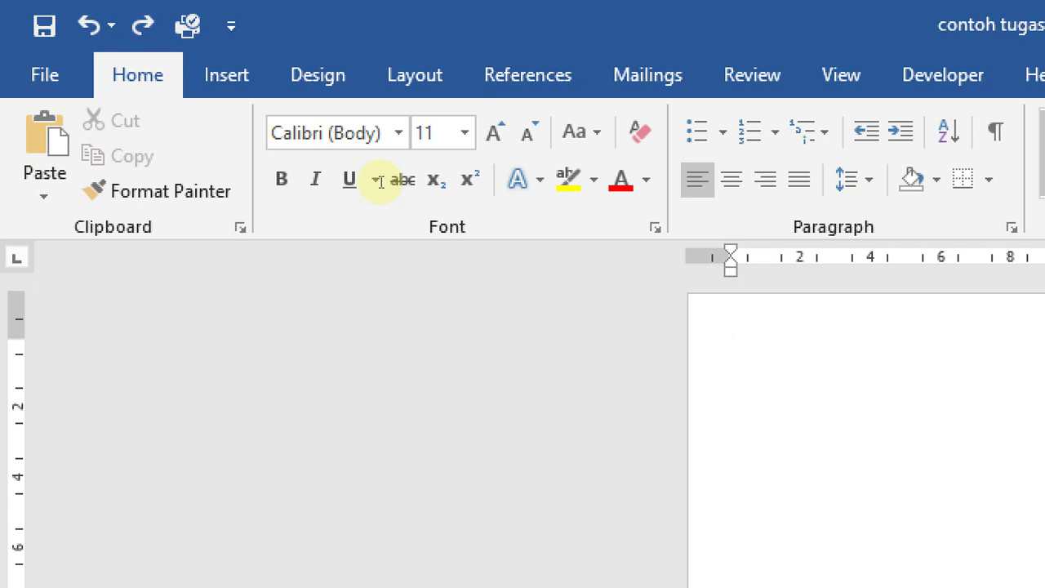
# - Write ADA TULISAN on the page and highlight the whole text in yellow
pyautogui.write('ULISAN')
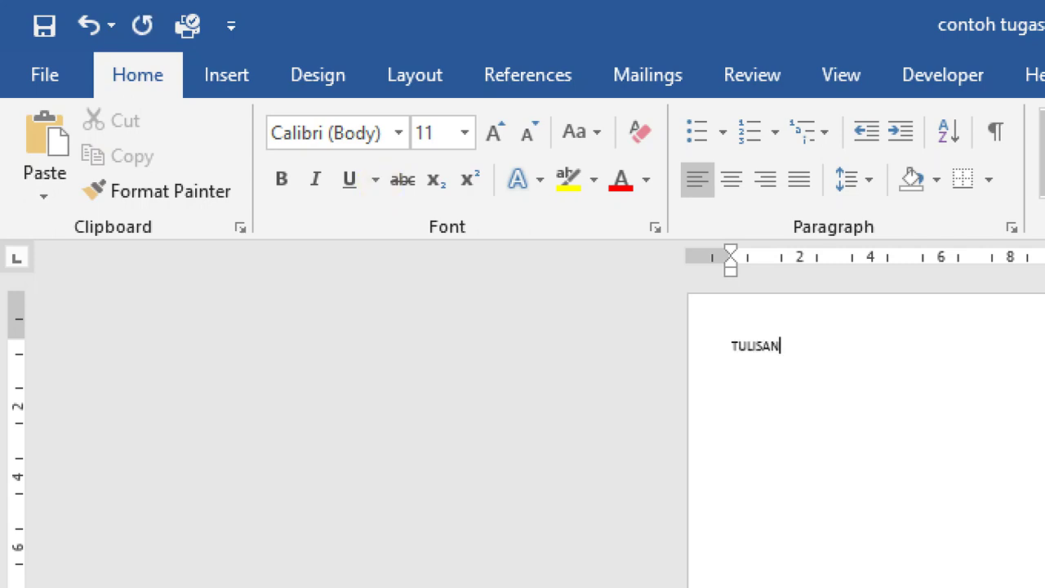
pyautogui.write('ADA')
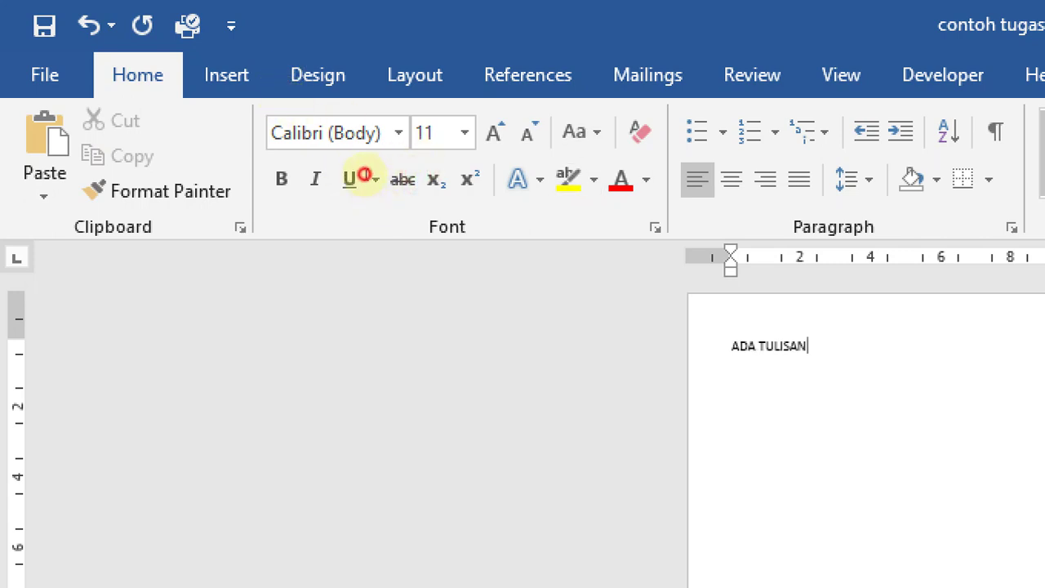
pyautogui.hotkey('ctrl', 'a')
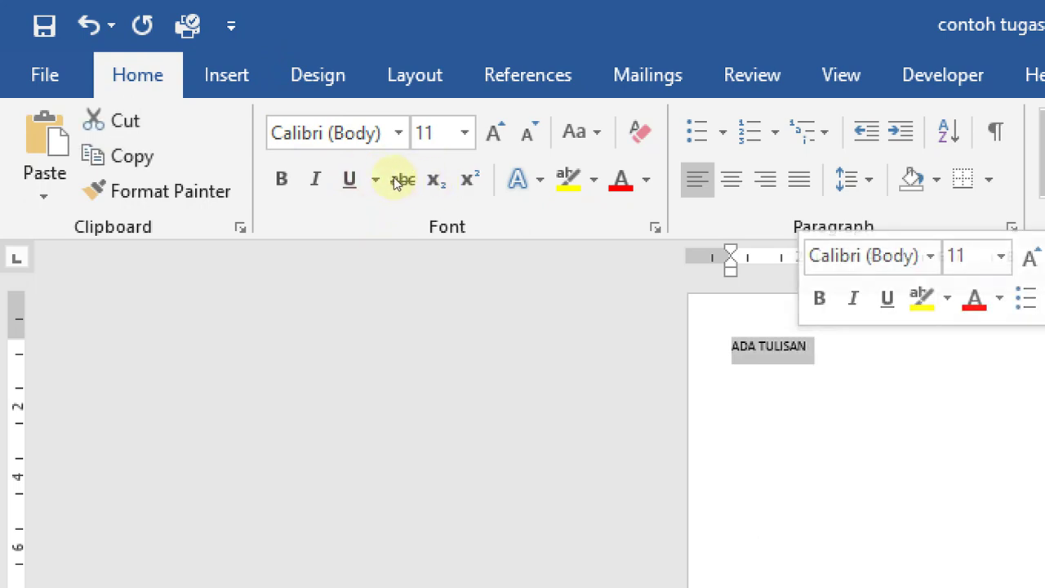
pyautogui.click(571, 179)
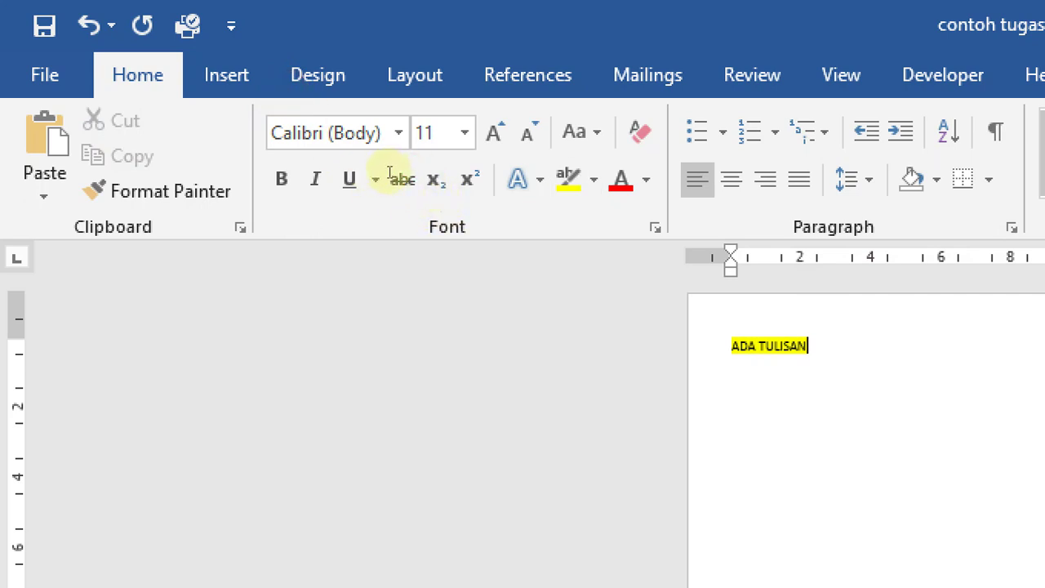
# - Change the highlight color of the whole ADA TULISAN text to dark blue
pyautogui.click(594, 179)
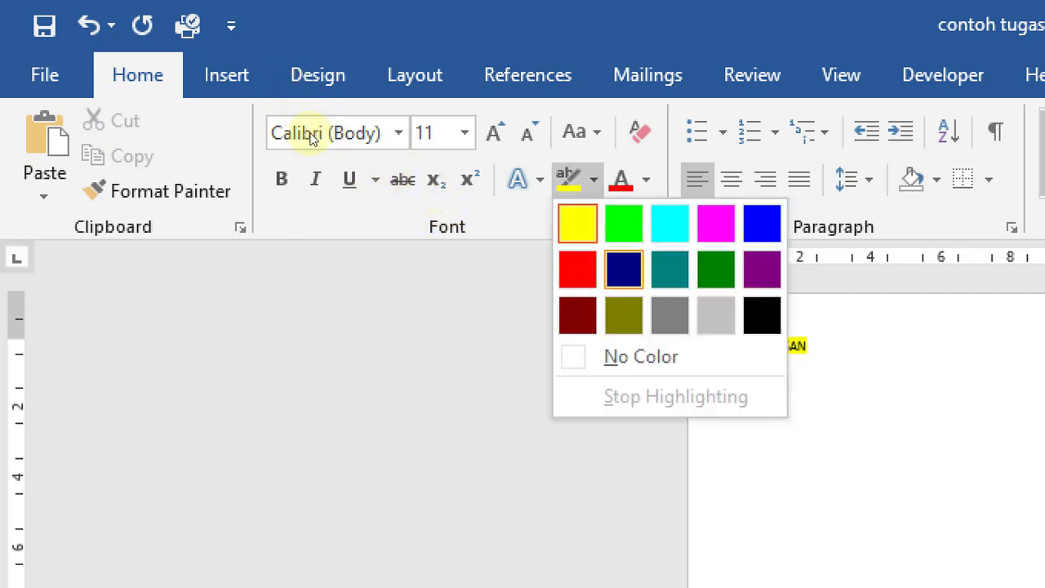
pyautogui.click(404, 178)
pyautogui.hotkey('ctrl', 'a')
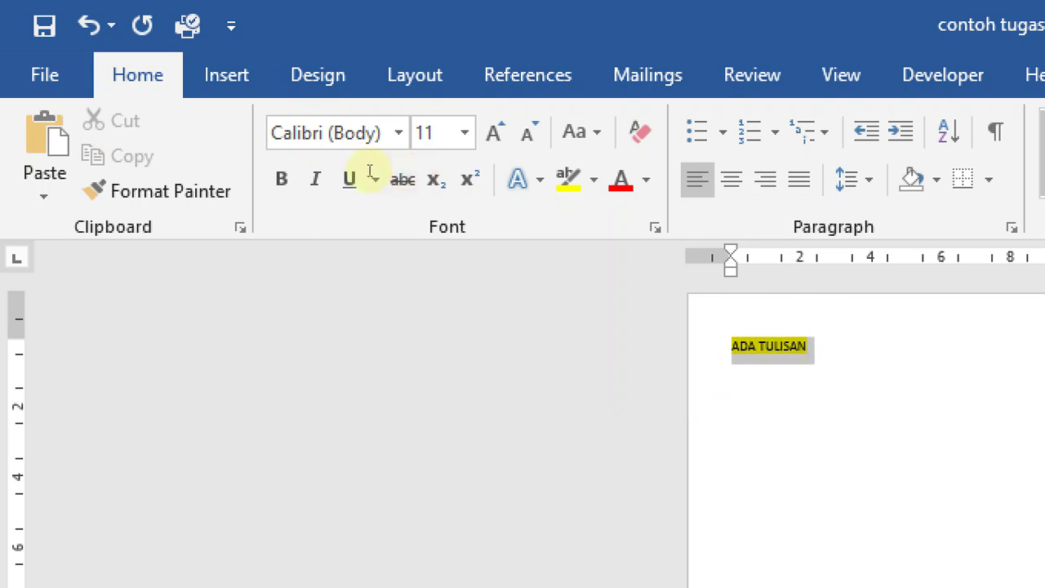
pyautogui.click(593, 180)
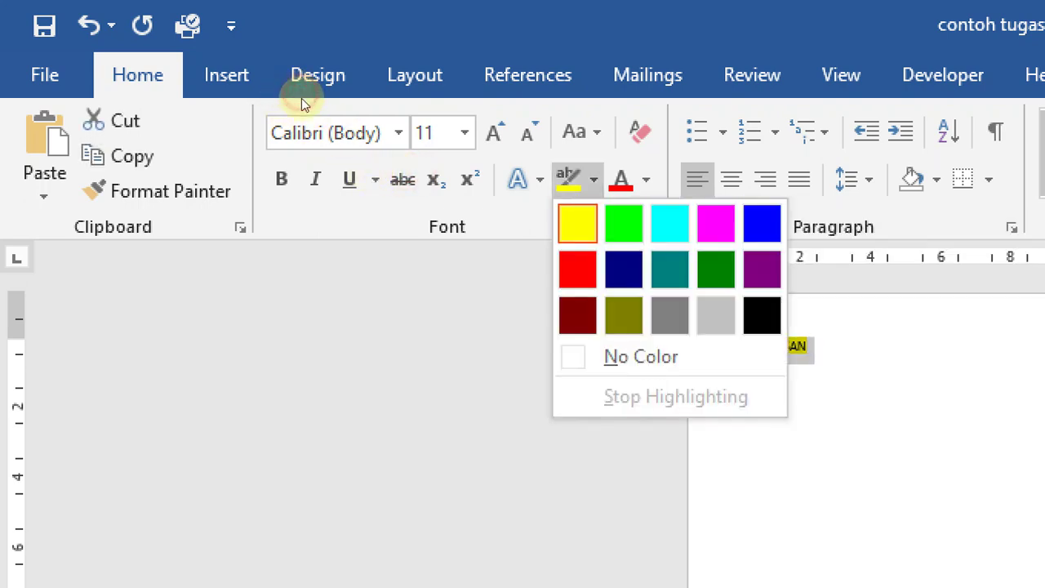
pyautogui.click(623, 269)
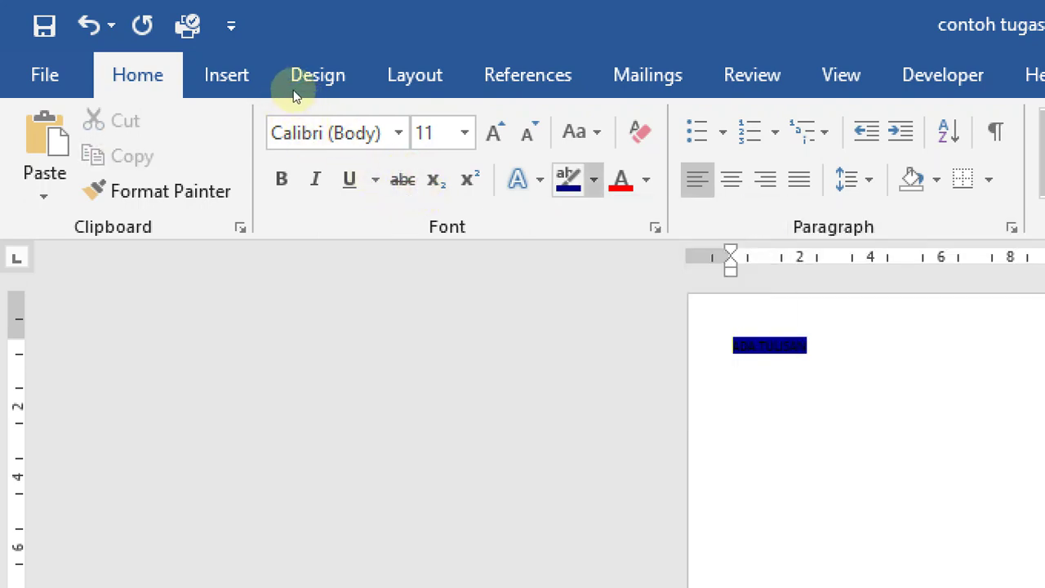
# - Replace the dark blue highlight by marking the whole ADA TULISAN text with the yellow highlighter
pyautogui.click(593, 179)
pyautogui.click(577, 223)
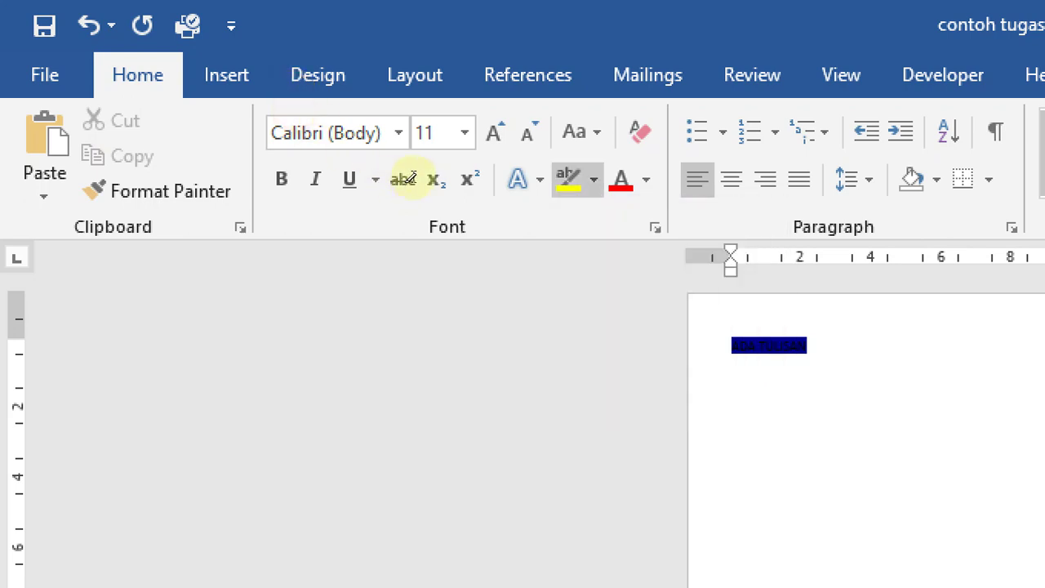
pyautogui.moveTo(818, 344); pyautogui.dragTo(781, 343)
pyautogui.moveTo(780, 344)
pyautogui.mouseDown()
pyautogui.moveTo(733, 344)
pyautogui.moveTo(812, 344)
pyautogui.mouseUp()
pyautogui.click(621, 338)
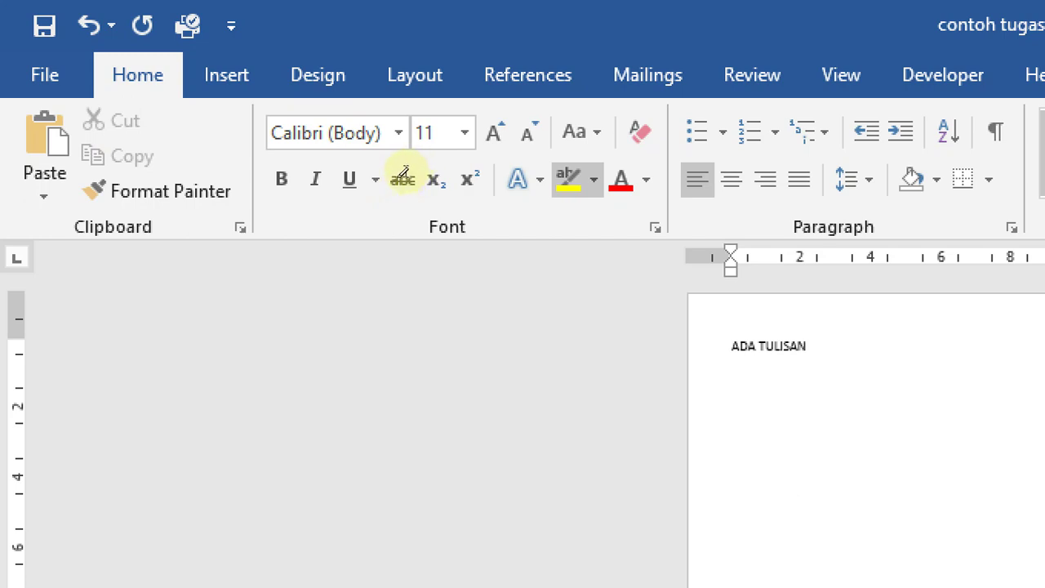
pyautogui.moveTo(811, 346); pyautogui.dragTo(734, 345)
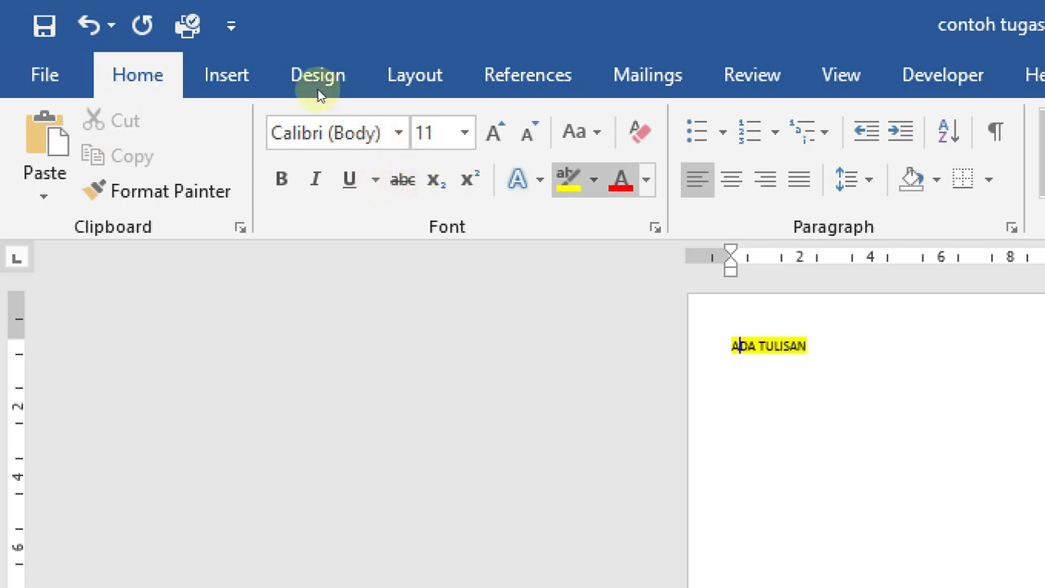
# - Color the word ADA red, and recolor the whole ADA TULISAN text in the standard purple
pyautogui.click(620, 179)
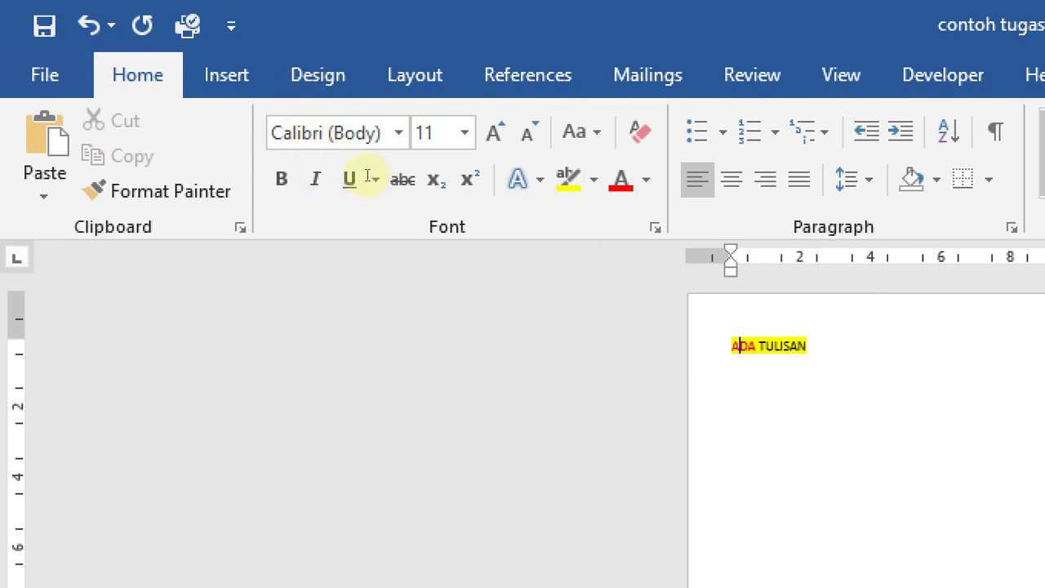
pyautogui.hotkey('ctrl', 'shift', 'Right')
pyautogui.hotkey('ctrl', 'shift', 'Right')
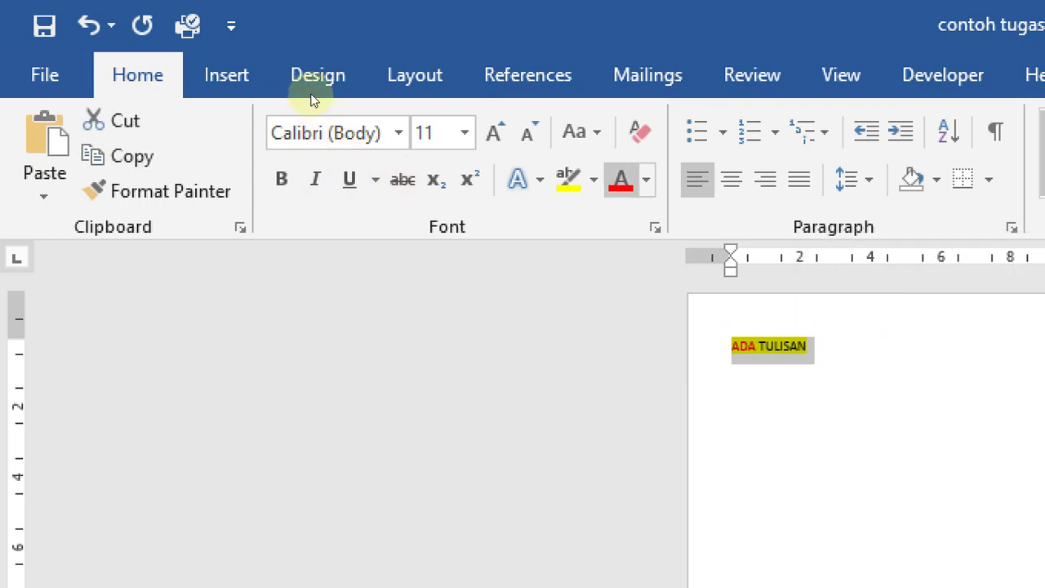
pyautogui.click(645, 180)
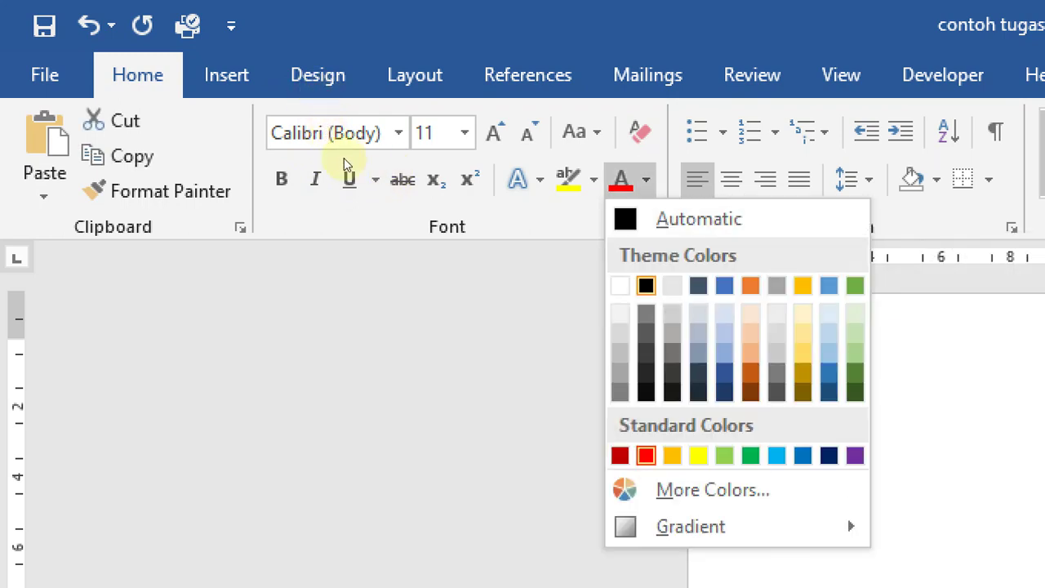
pyautogui.click(854, 455)
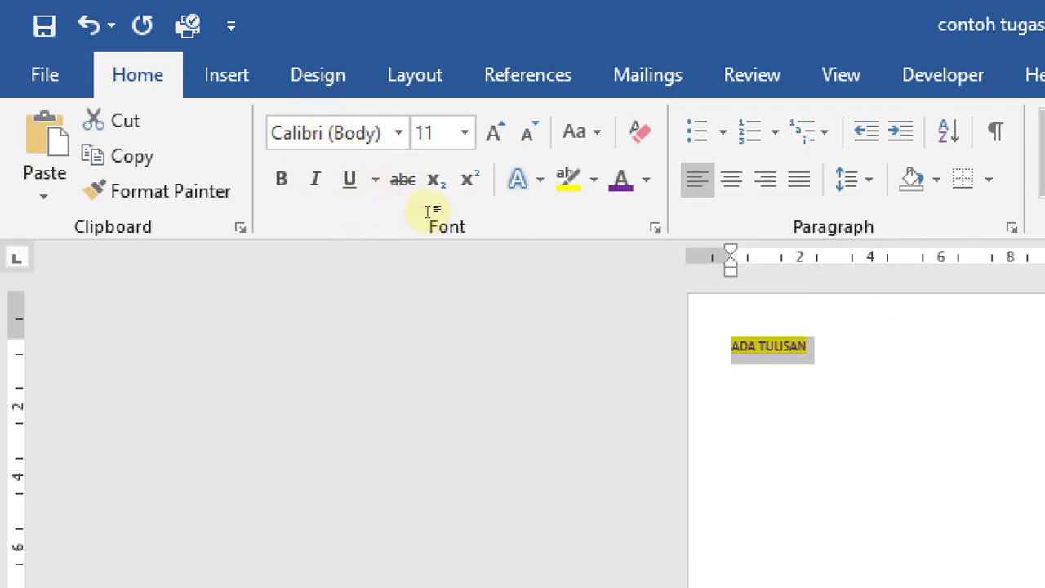
# - Change the font color of the whole ADA TULISAN text to the standard yellow
pyautogui.click(821, 354)
pyautogui.moveTo(818, 349); pyautogui.dragTo(724, 336)
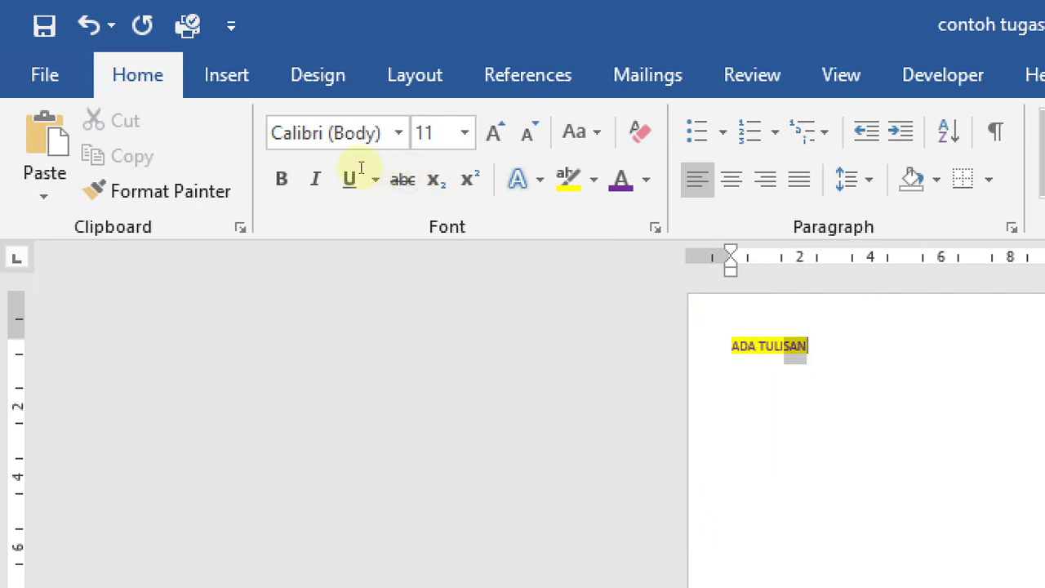
pyautogui.click(646, 179)
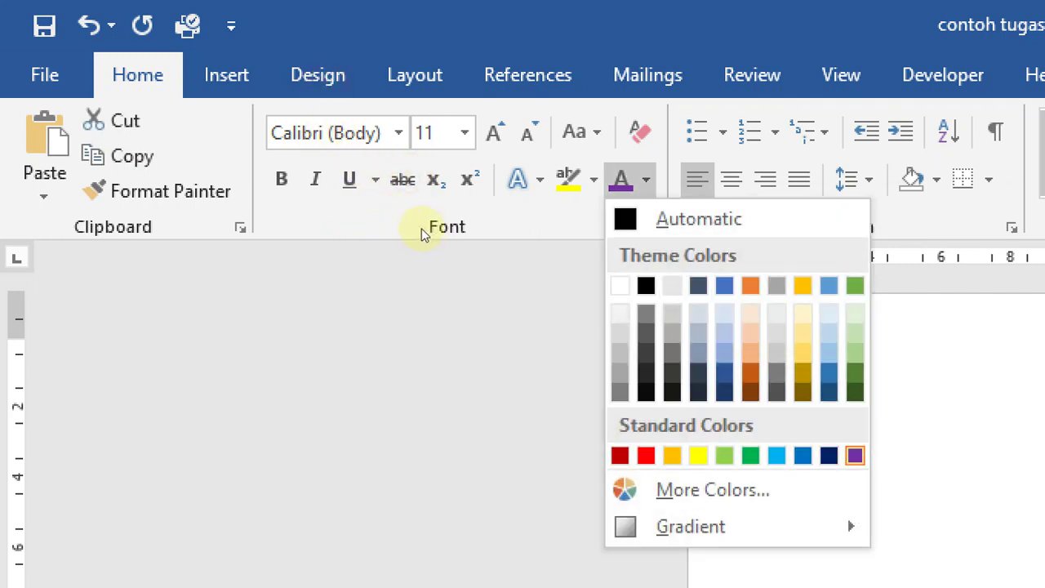
pyautogui.press('Left')
pyautogui.press('Left')
pyautogui.press('Left')
pyautogui.press('Left')
pyautogui.press('Left')
pyautogui.press('Left')
pyautogui.press('Left')
pyautogui.press('Right')
pyautogui.press('Return')
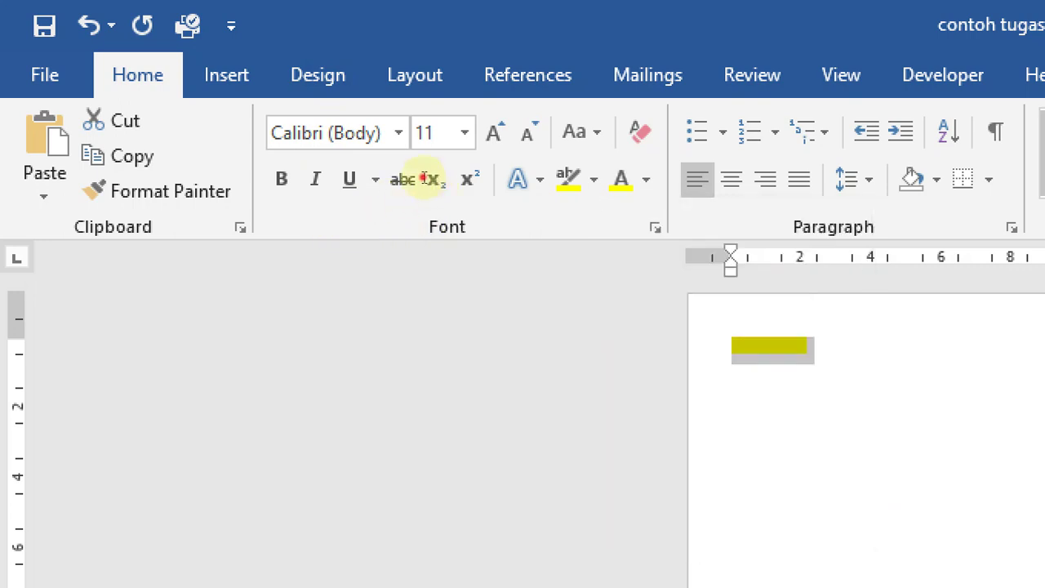
pyautogui.press('Right')
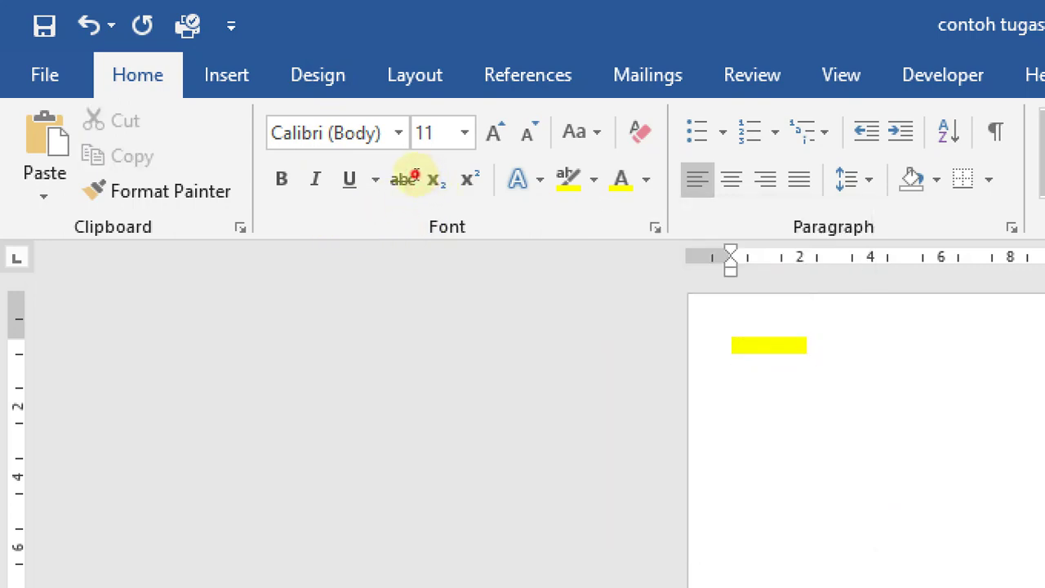
# - Set the font color of the whole ADA TULISAN text to black
pyautogui.hotkey('ctrl', 'a')
pyautogui.hotkey('alt', 'h')
pyautogui.press('f')
pyautogui.press('c')
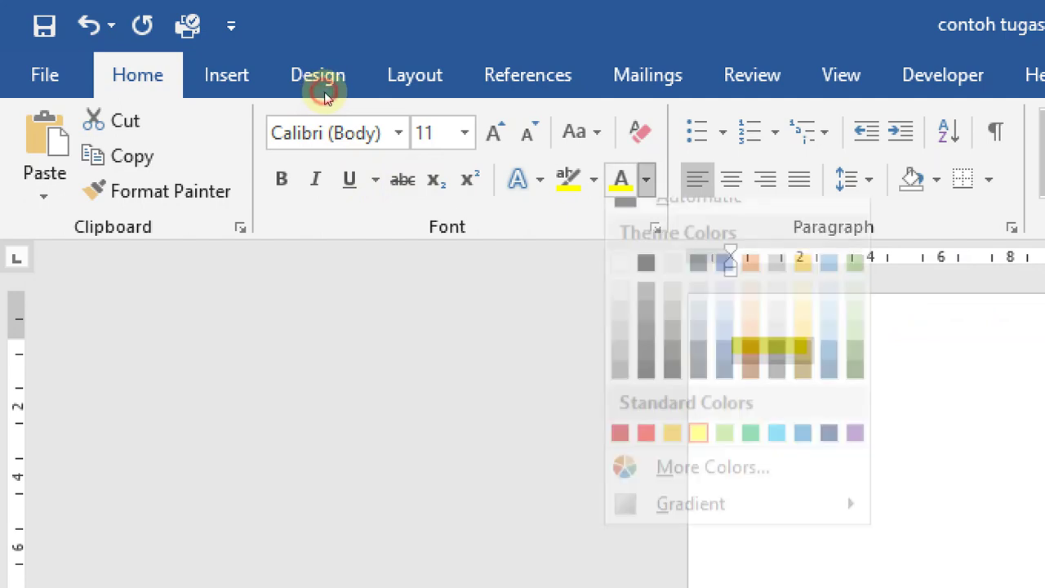
pyautogui.press('Up')
pyautogui.press('Return')
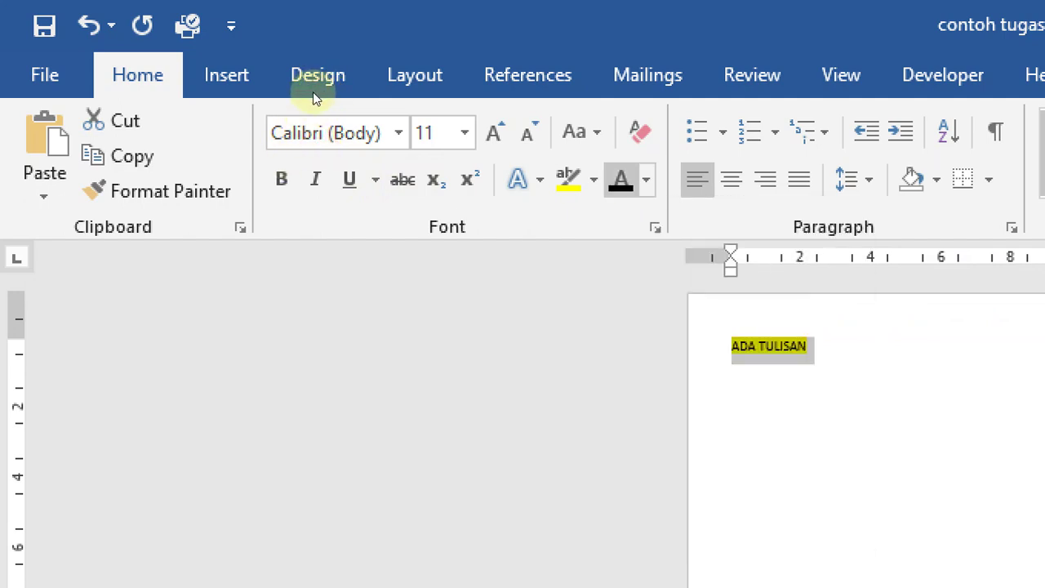
pyautogui.press('Right')
pyautogui.press('Right')
pyautogui.press('Up')
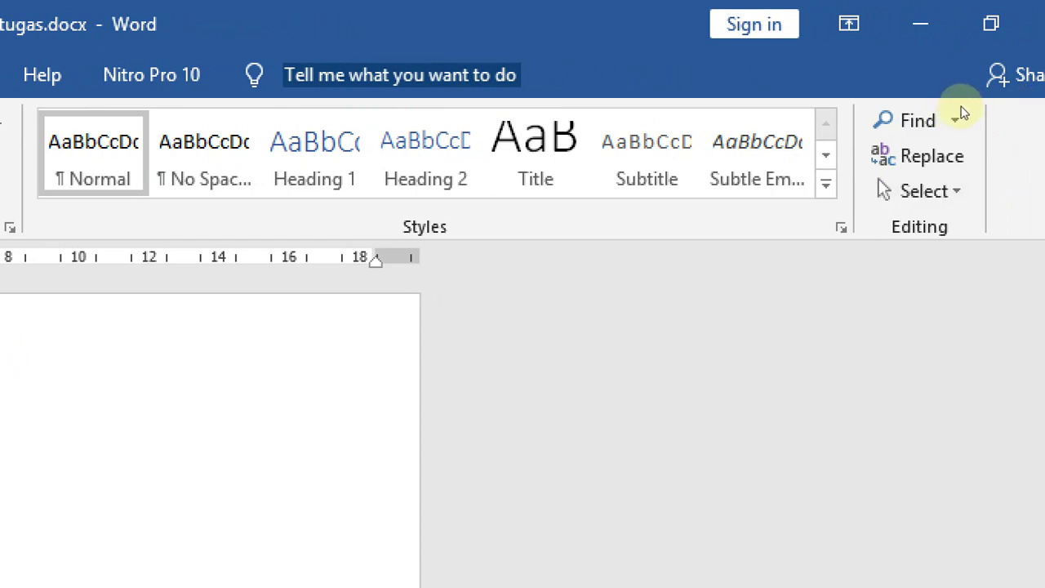
# - Examine the Find options among the editing commands and the gallery of text styles
pyautogui.click(957, 119)
pyautogui.moveTo(977, 58); pyautogui.dragTo(972, 78)
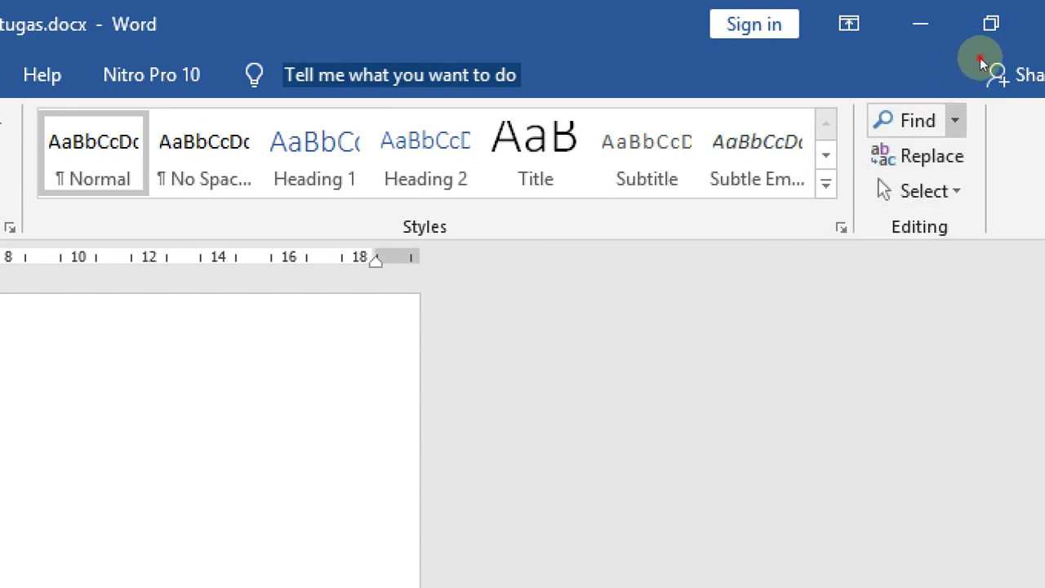
pyautogui.click(954, 120)
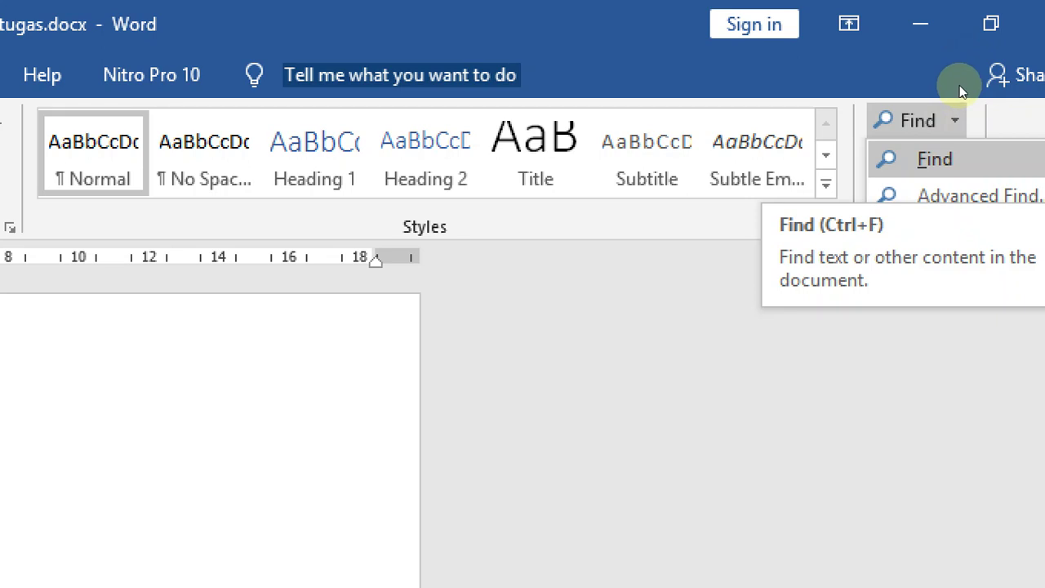
pyautogui.click(1020, 61)
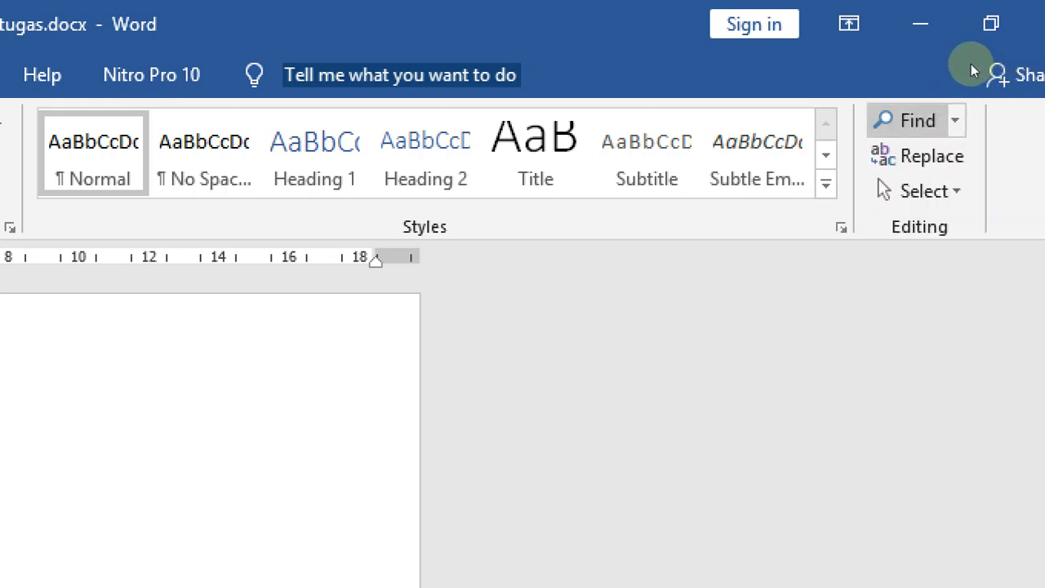
pyautogui.click(978, 64)
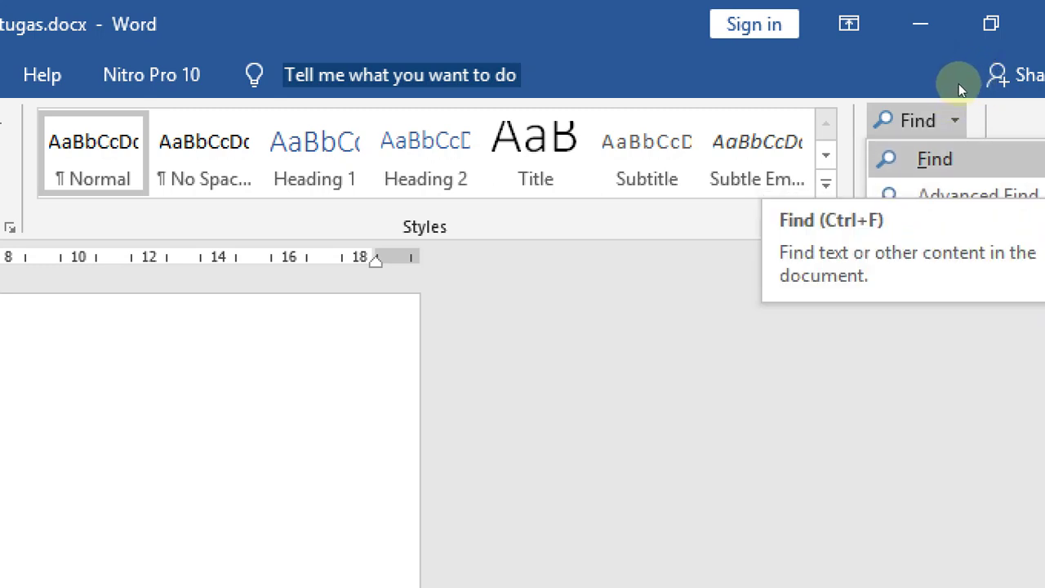
pyautogui.click(828, 185)
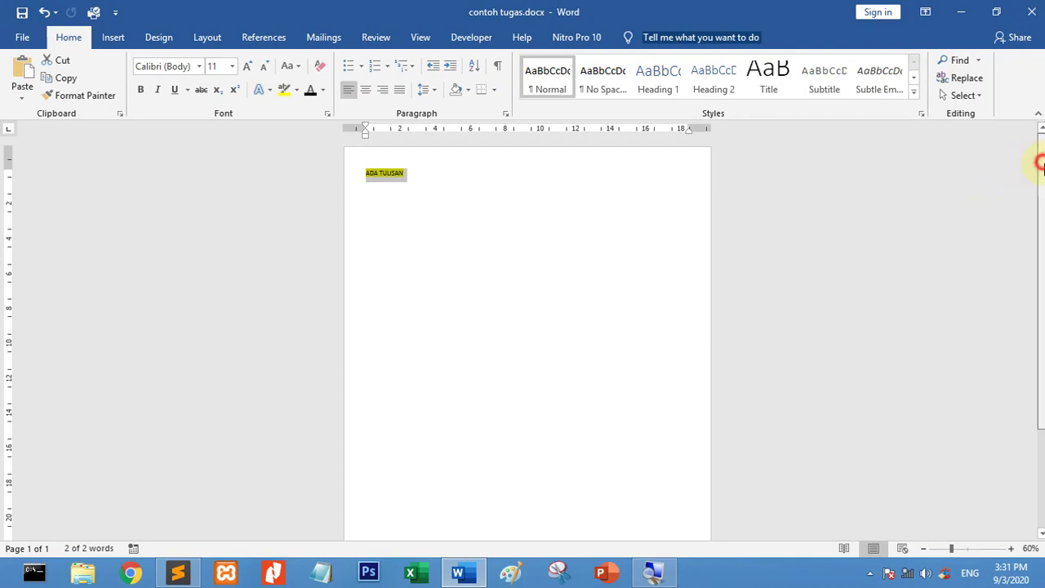
# - Scroll down the page and back to its top several times to show vertical navigation
pyautogui.moveTo(1042, 163); pyautogui.dragTo(1043, 139)
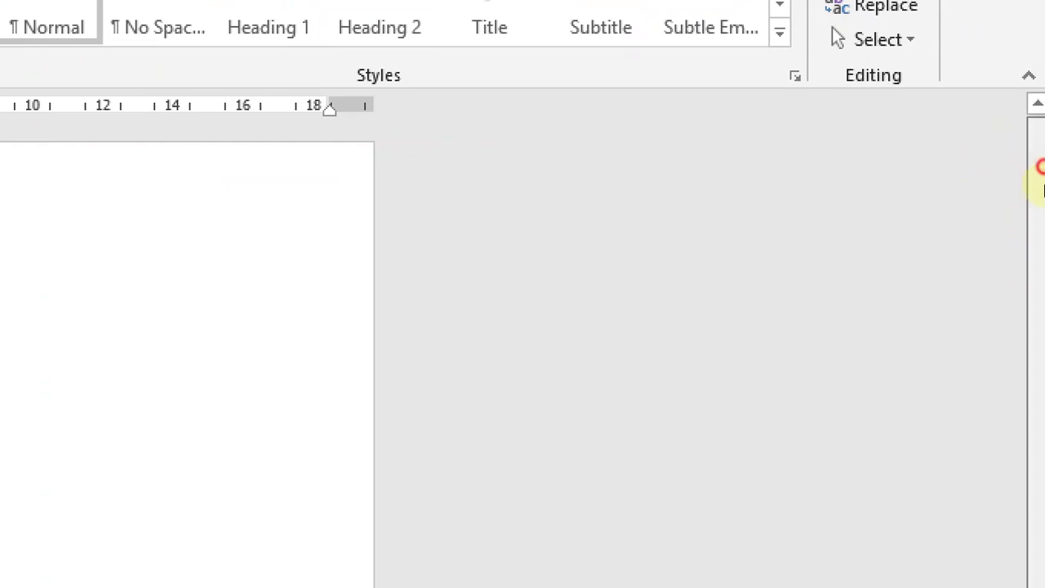
pyautogui.moveTo(1035, 168); pyautogui.dragTo(1042, 133)
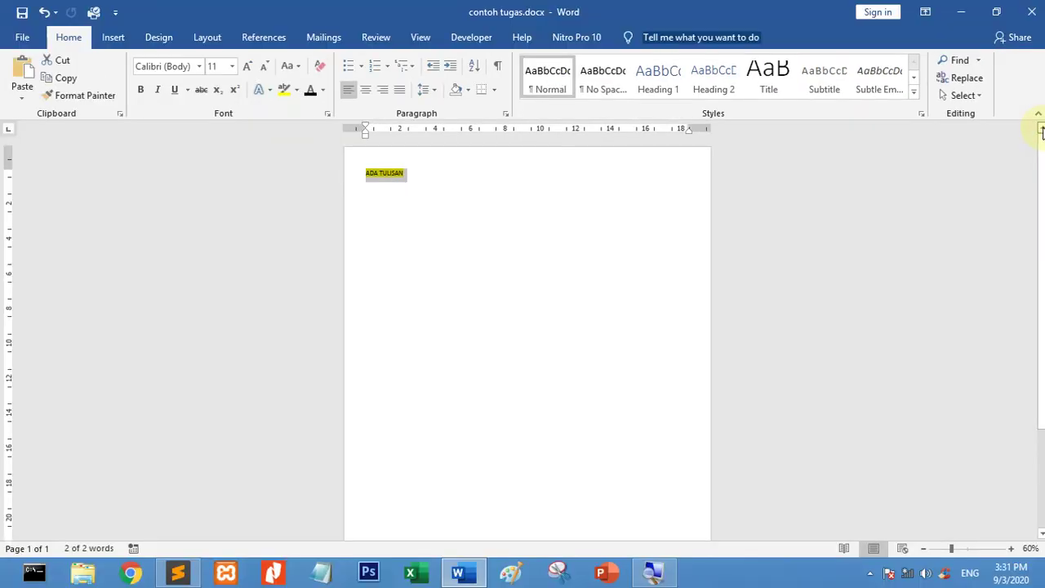
pyautogui.moveTo(1042, 164); pyautogui.dragTo(1042, 135)
pyautogui.scroll(-2, 955, 211)
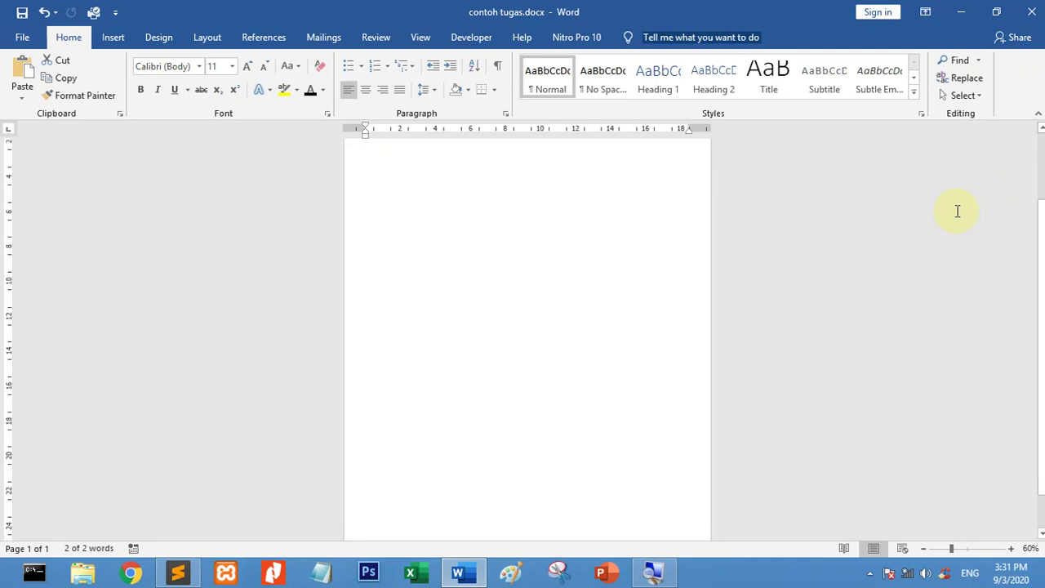
pyautogui.scroll(2, 957, 212)
pyautogui.scroll(-2, 957, 211)
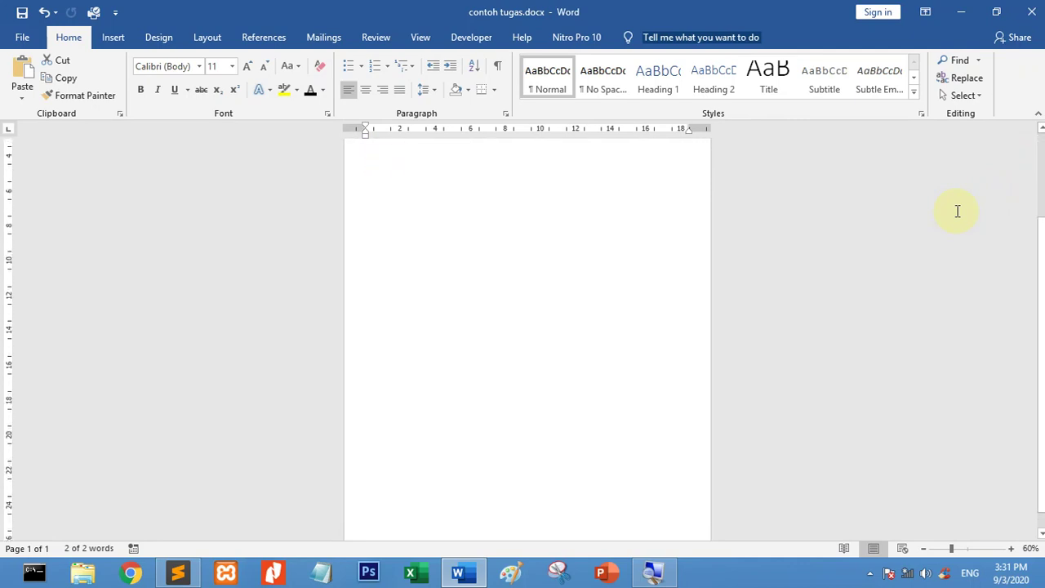
pyautogui.scroll(2, 957, 211)
pyautogui.scroll(-1, 958, 211)
pyautogui.scroll(-1, 958, 212)
pyautogui.scroll(2, 957, 212)
pyautogui.scroll(-2, 957, 211)
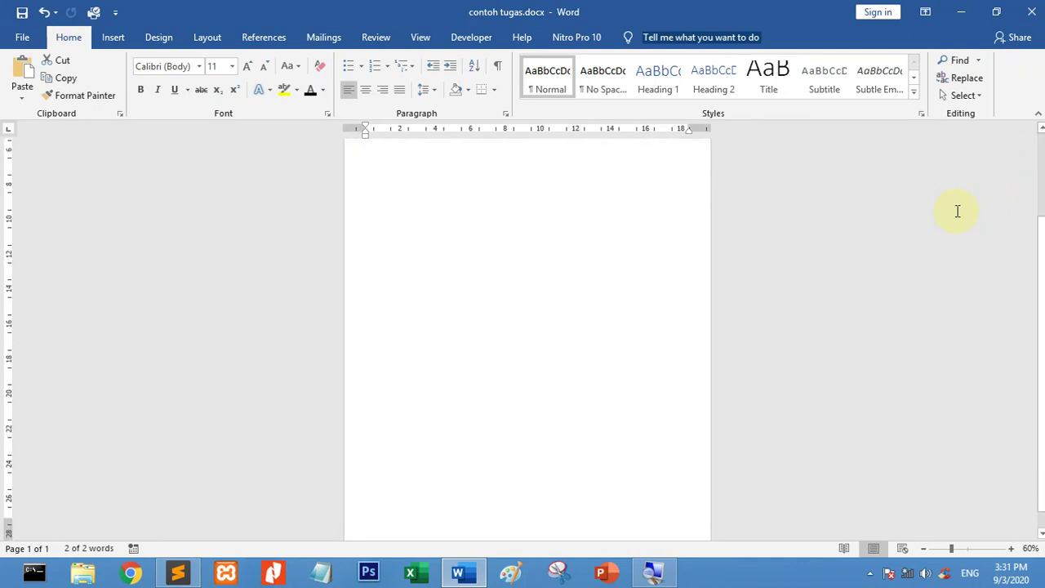
pyautogui.moveTo(1042, 283); pyautogui.dragTo(1041, 190)
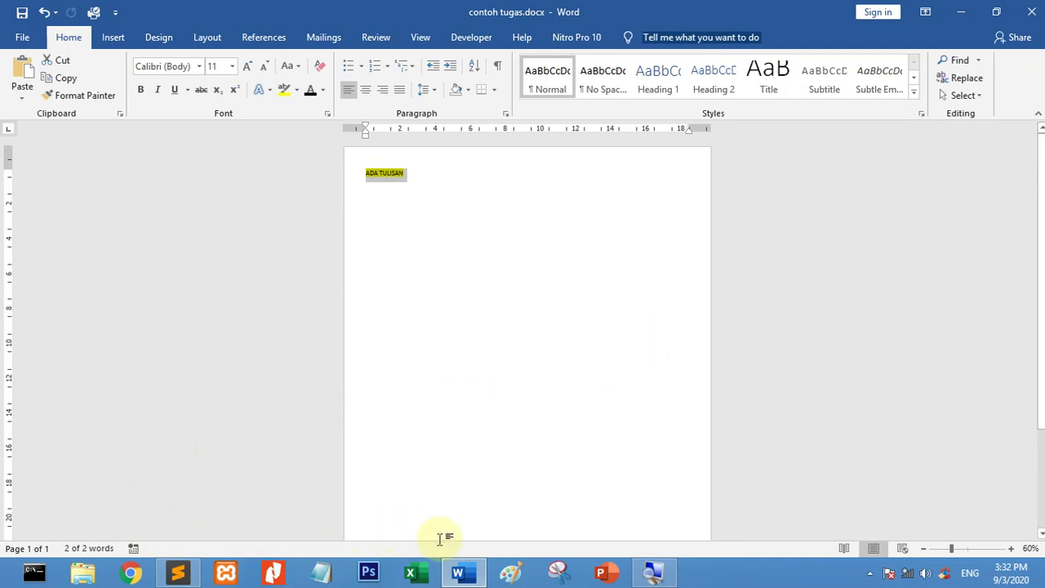
# - Apply subscript to the ADA TULISAN text and delete the text from the page
pyautogui.hotkey('ctrl', '=')
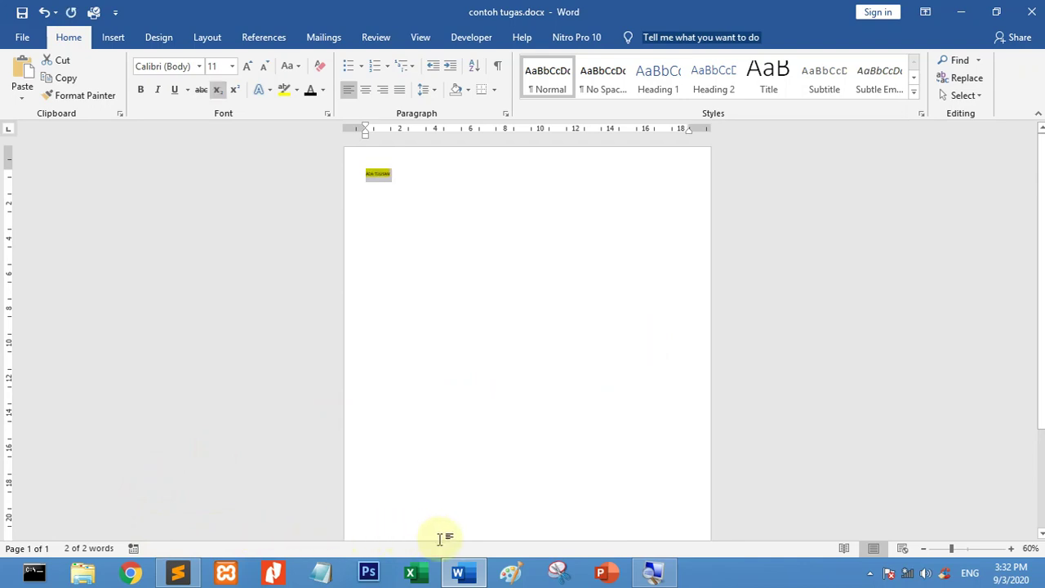
pyautogui.press('Delete')
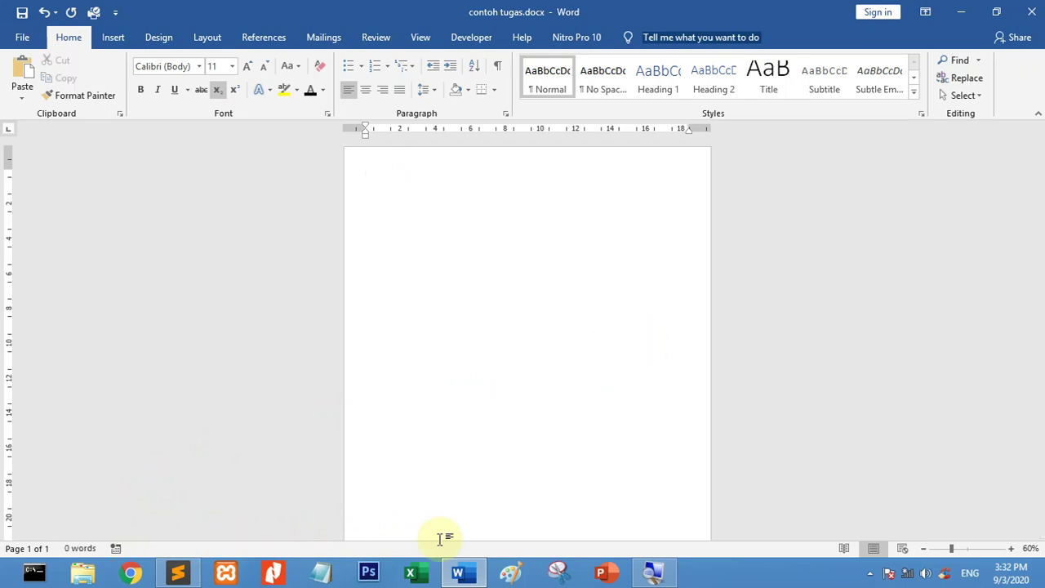
# - Demonstrate page zoom by enlarging the view to 244% and reducing it to 77%
pyautogui.click(956, 548)
pyautogui.click(979, 548)
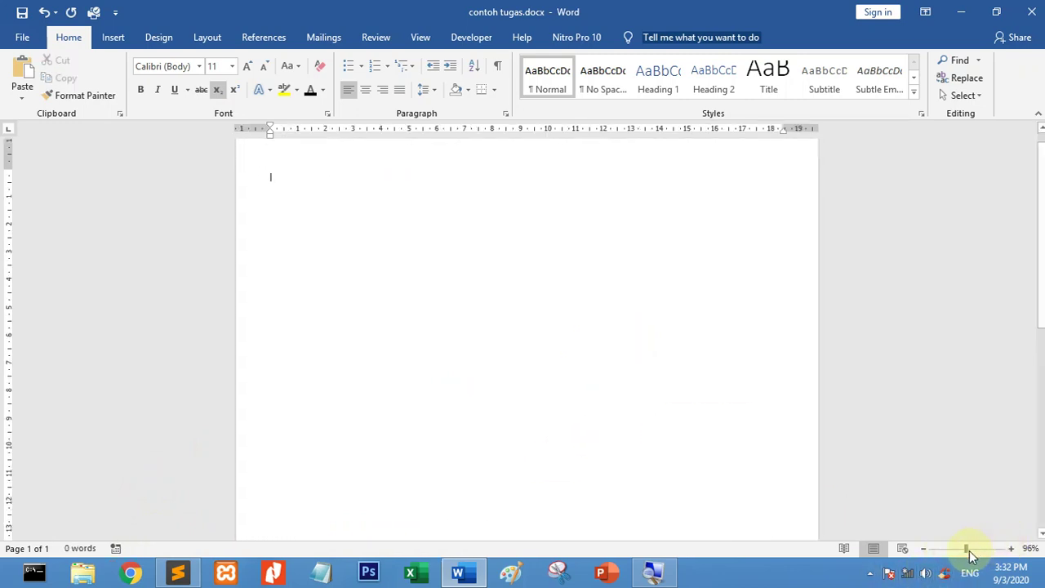
pyautogui.click(980, 549)
pyautogui.moveTo(981, 552); pyautogui.dragTo(971, 551)
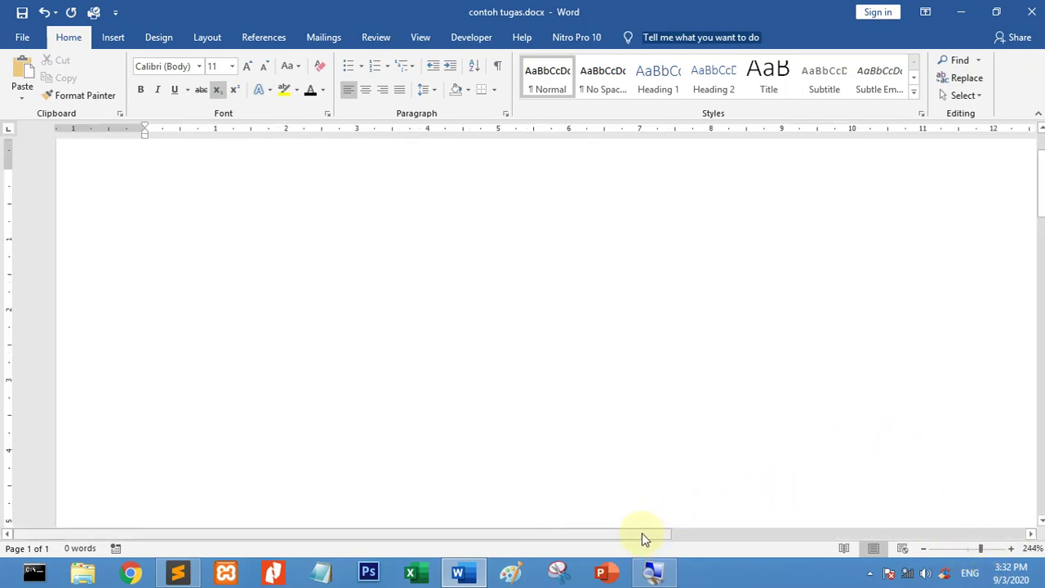
pyautogui.moveTo(415, 534); pyautogui.dragTo(386, 532)
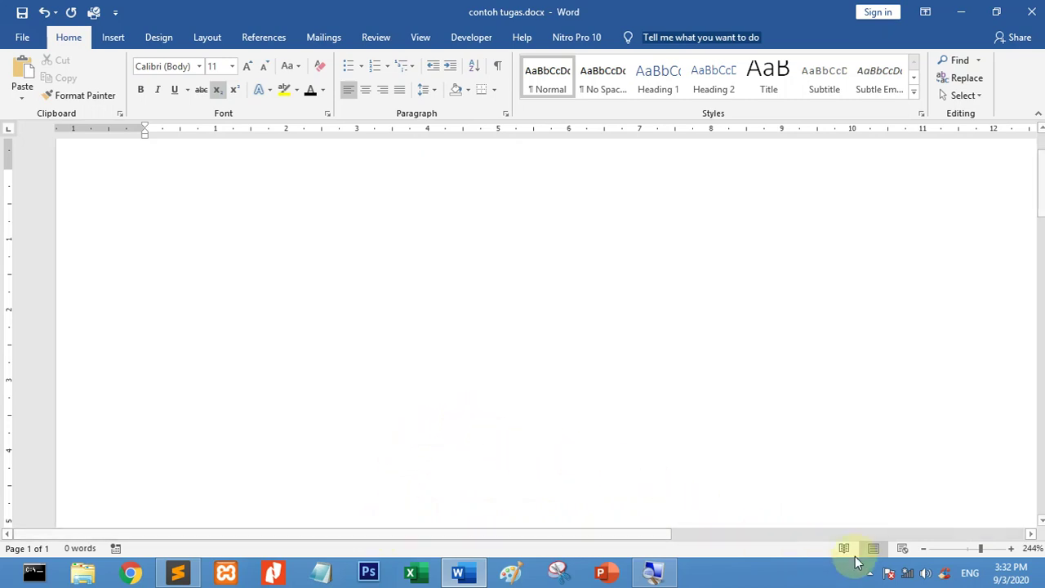
pyautogui.moveTo(974, 547); pyautogui.dragTo(958, 539)
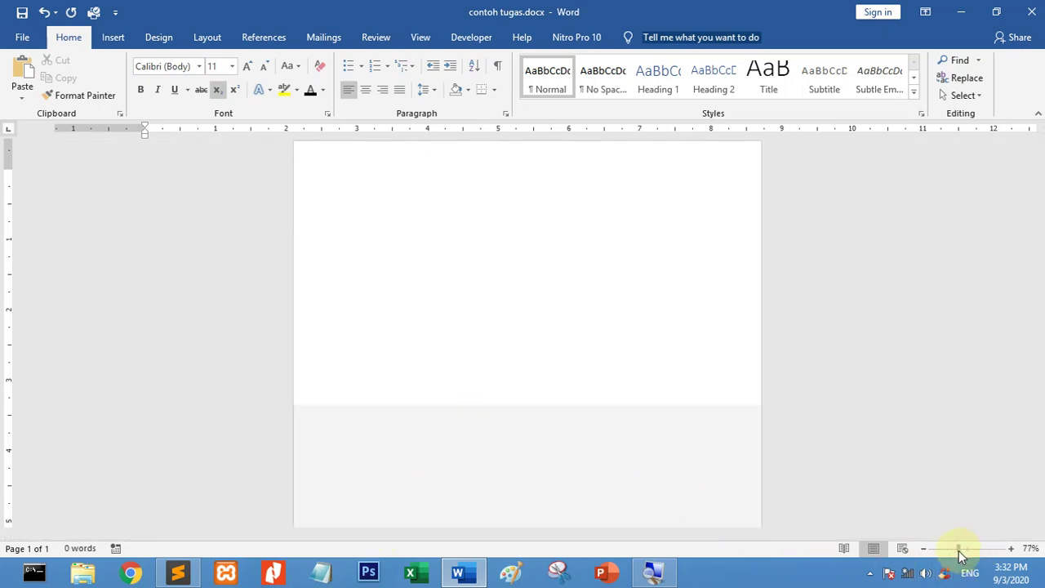
# - Examine the Quick Access Toolbar customization settings in Word Options and close them unchanged
pyautogui.moveTo(1042, 335); pyautogui.dragTo(1042, 328)
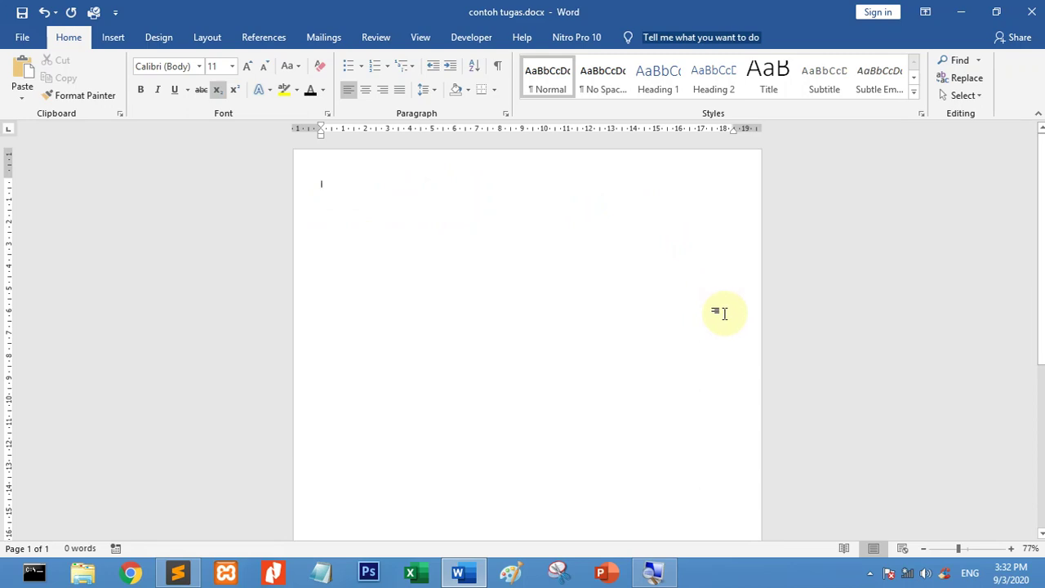
pyautogui.rightClick(536, 120)
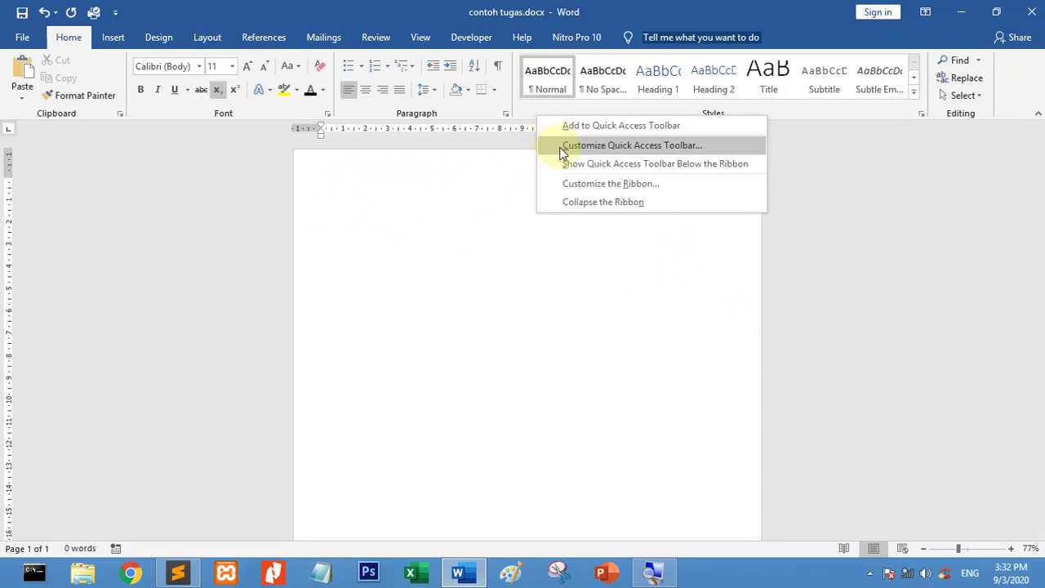
pyautogui.click(560, 147)
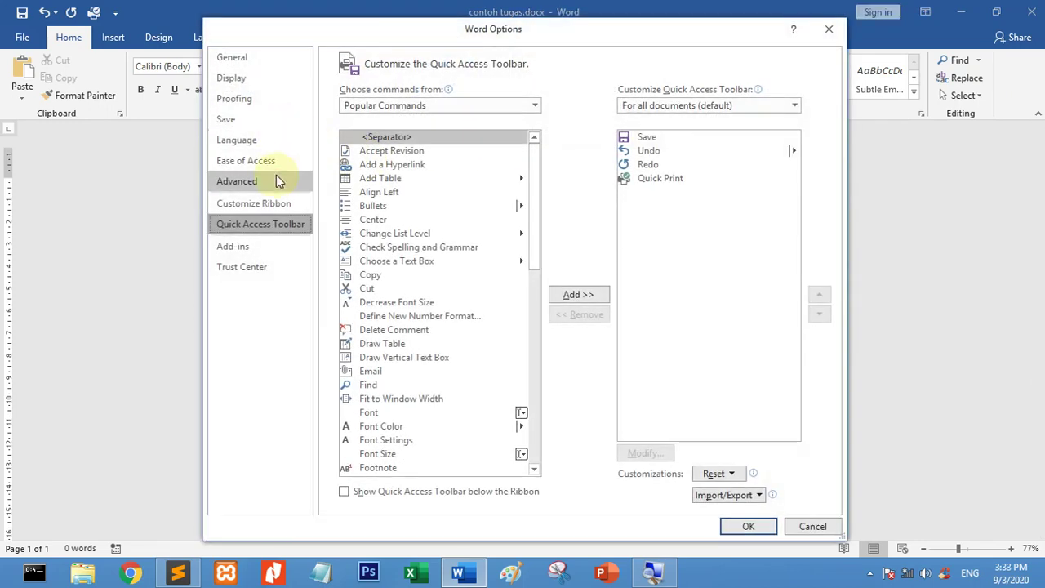
pyautogui.click(827, 33)
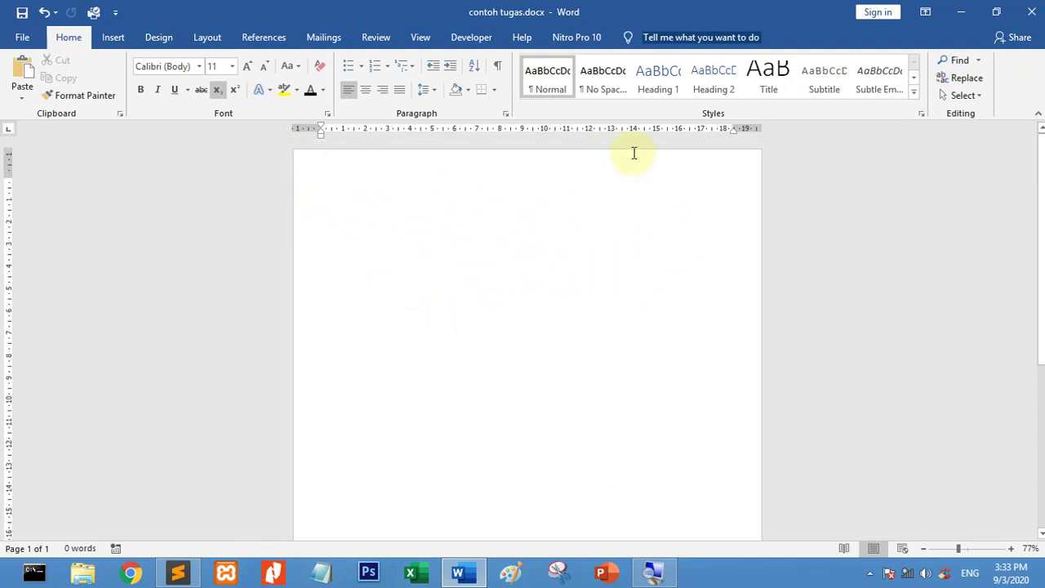
# - Choose a preset paper size for the document and look over the resulting page length
pyautogui.scroll(-1, 514, 353)
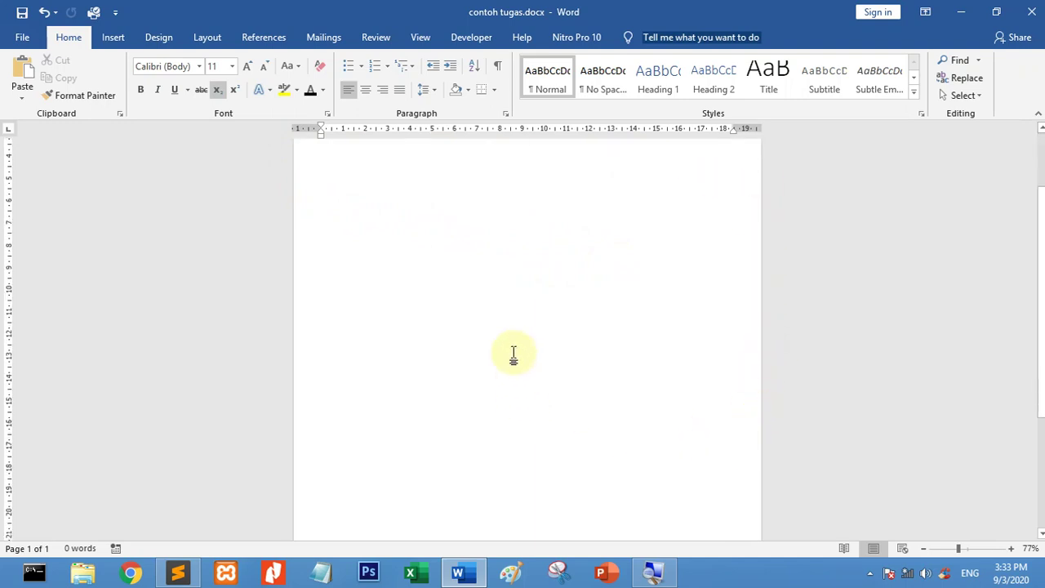
pyautogui.click(206, 37)
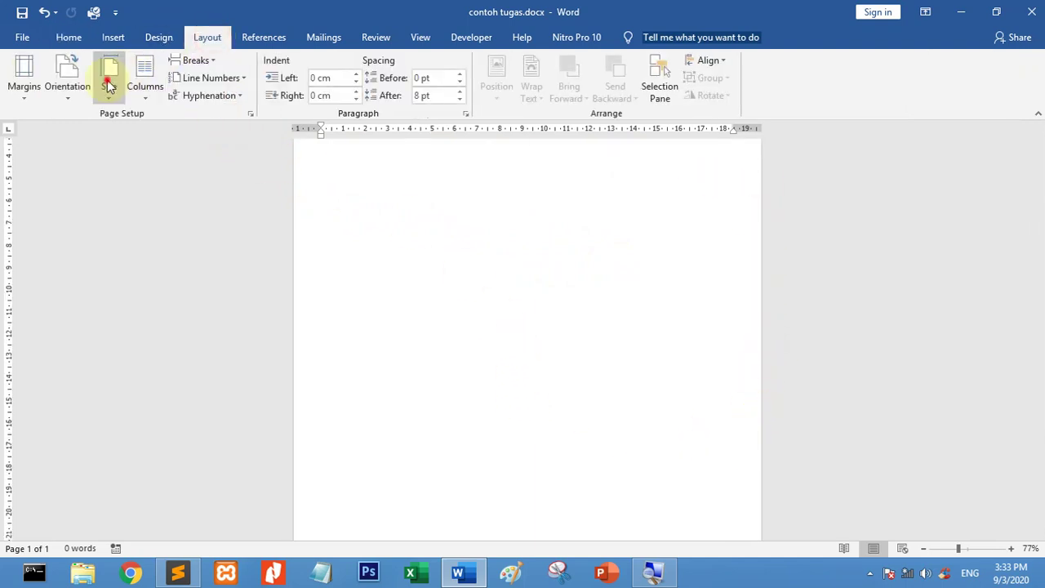
pyautogui.click(109, 78)
pyautogui.click(150, 229)
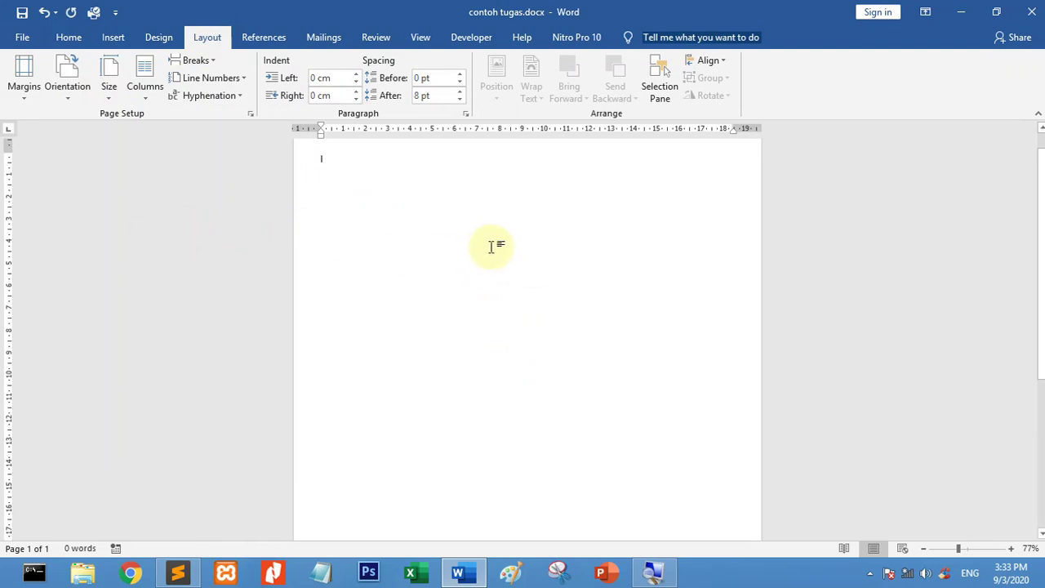
pyautogui.scroll(-3, 468, 239)
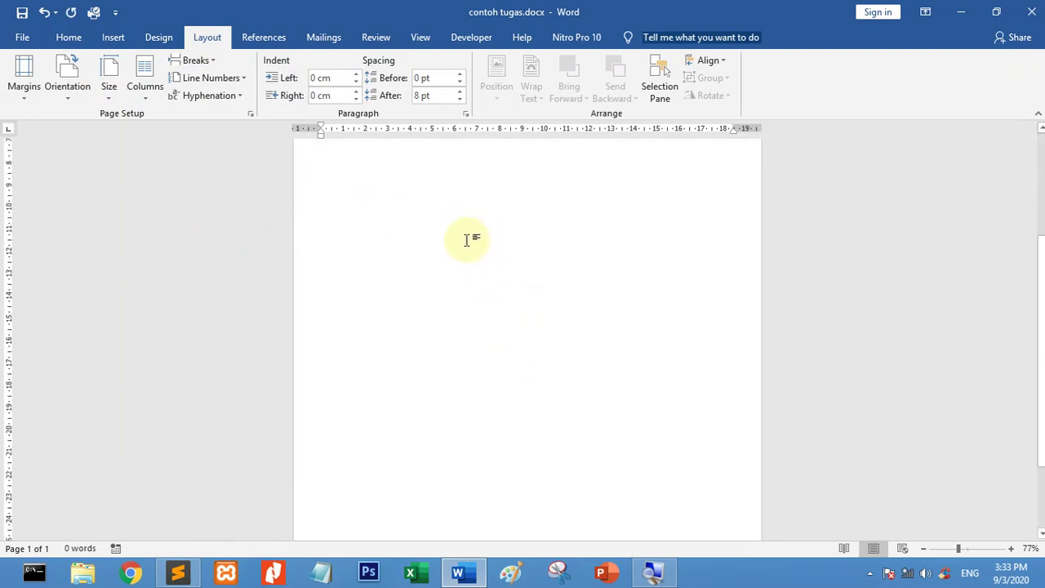
pyautogui.scroll(2, 465, 239)
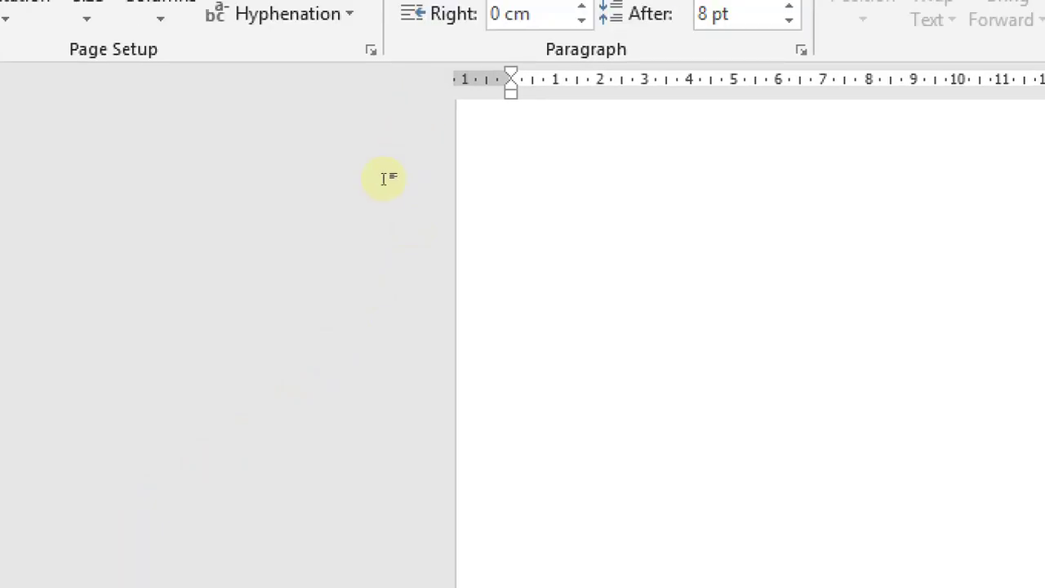
# - Write SEBUAH KATA on the page and set its font size to 20
pyautogui.click(381, 216)
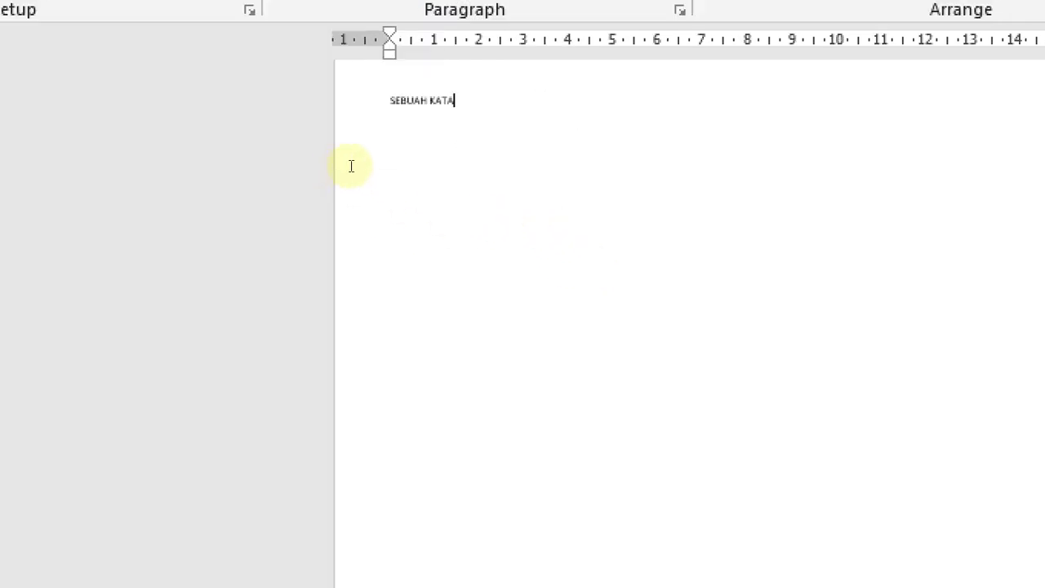
pyautogui.click(487, 198)
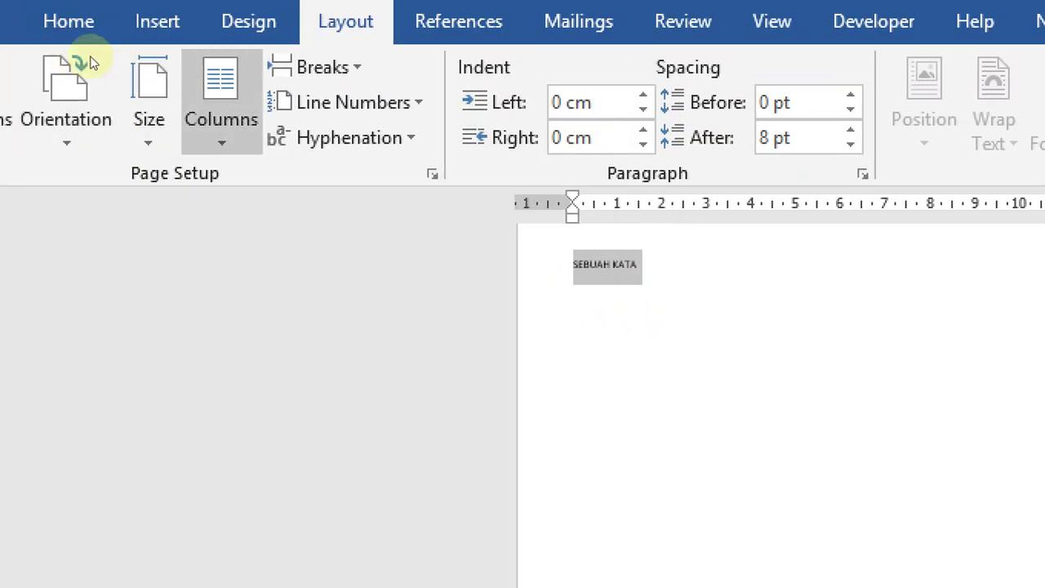
pyautogui.click(65, 23)
pyautogui.click(395, 79)
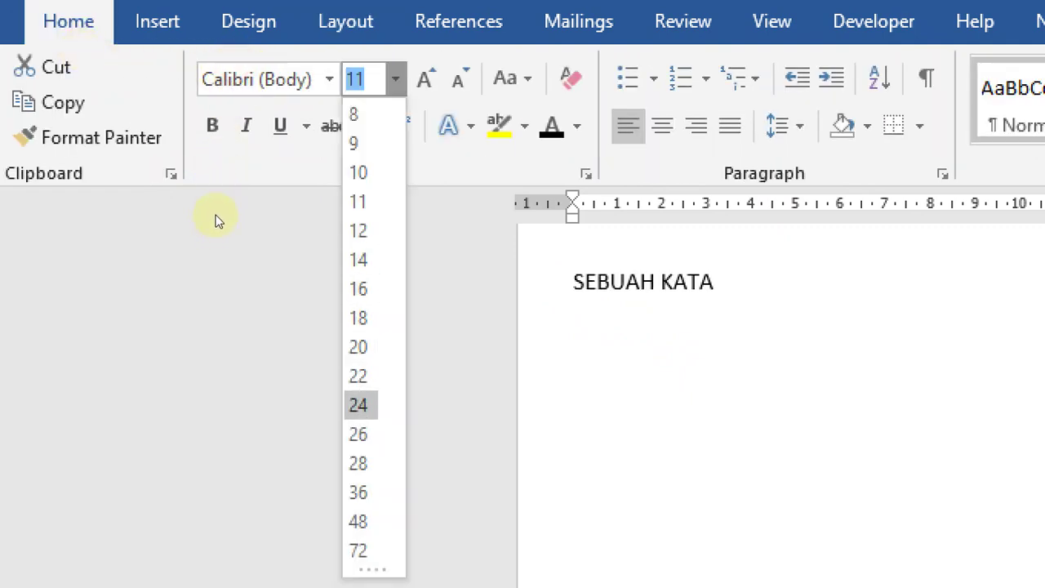
pyautogui.click(358, 346)
pyautogui.click(431, 171)
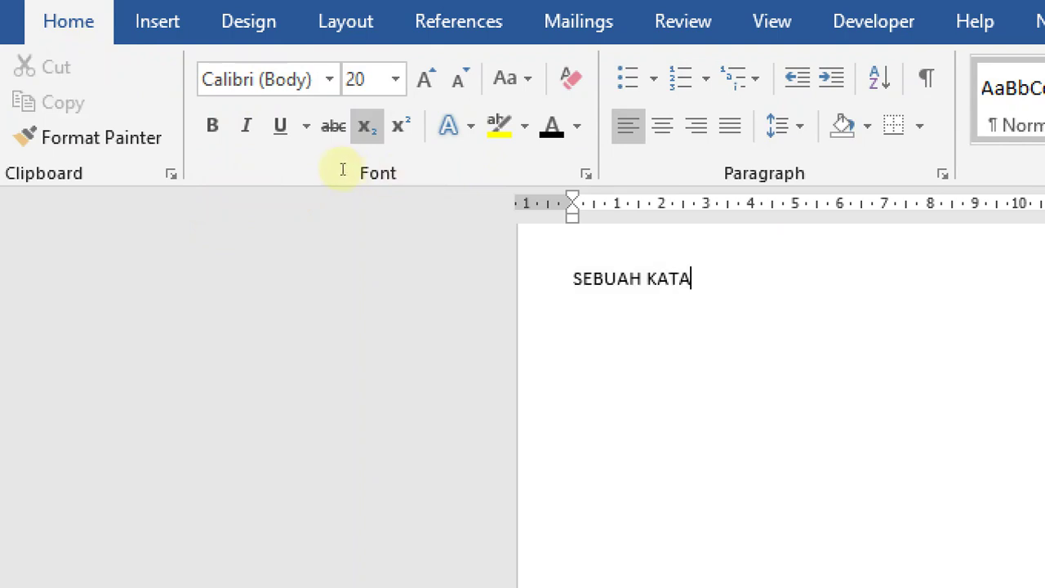
# - Select all of SEBUAH KATA and smaller parts of it to check how the selection affects the word count
pyautogui.moveTo(323, 165)
pyautogui.mouseDown()
pyautogui.moveTo(389, 174)
pyautogui.moveTo(317, 168)
pyautogui.mouseUp()
pyautogui.click(378, 173)
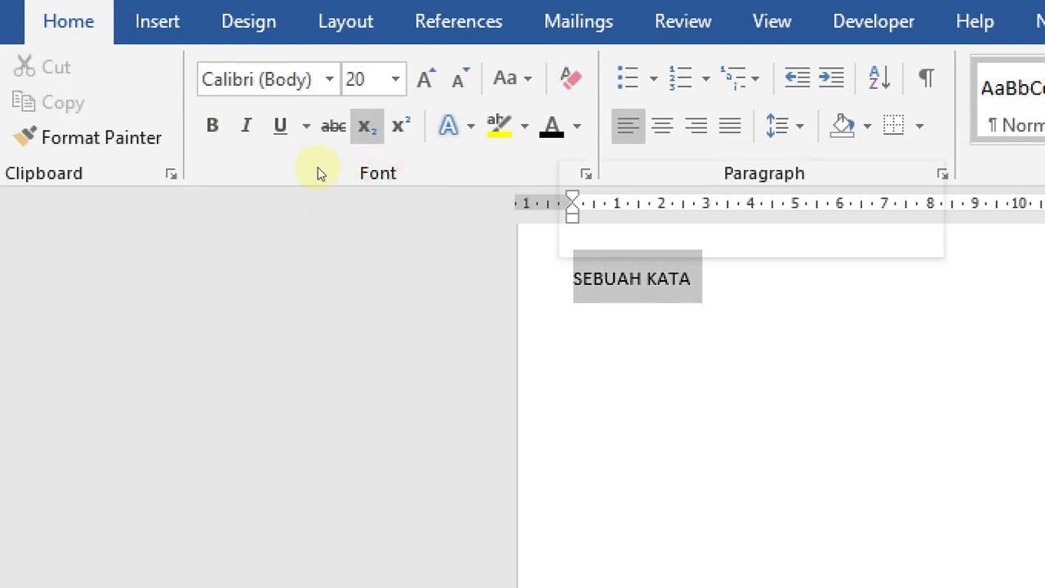
pyautogui.click(335, 174)
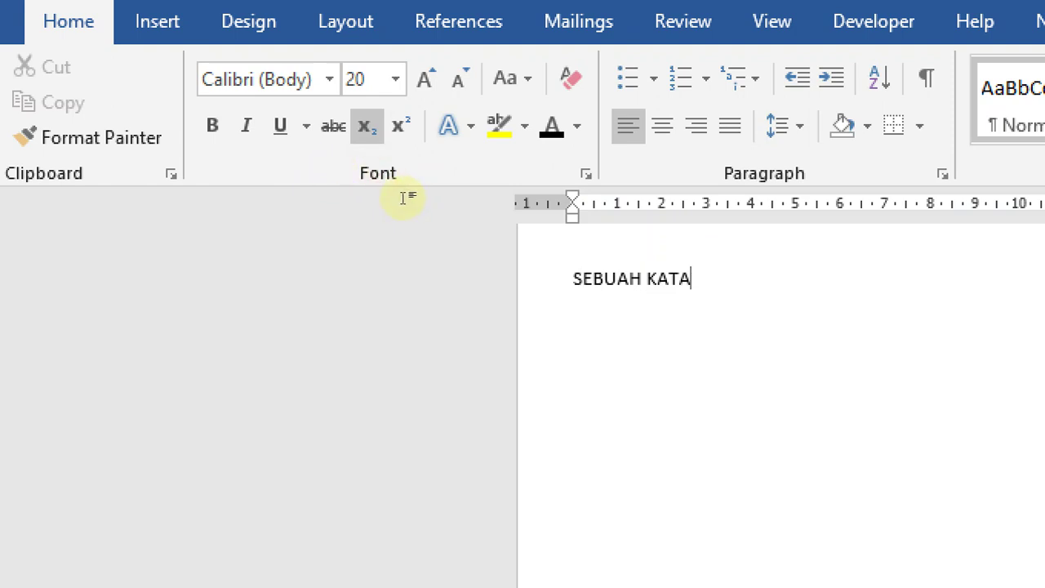
pyautogui.press('Home')
pyautogui.hotkey('shift', 'Right')
pyautogui.hotkey('shift', 'Right')
pyautogui.hotkey('shift', 'Right')
pyautogui.hotkey('shift', 'Right')
pyautogui.hotkey('shift', 'Right')
pyautogui.hotkey('shift', 'Right')
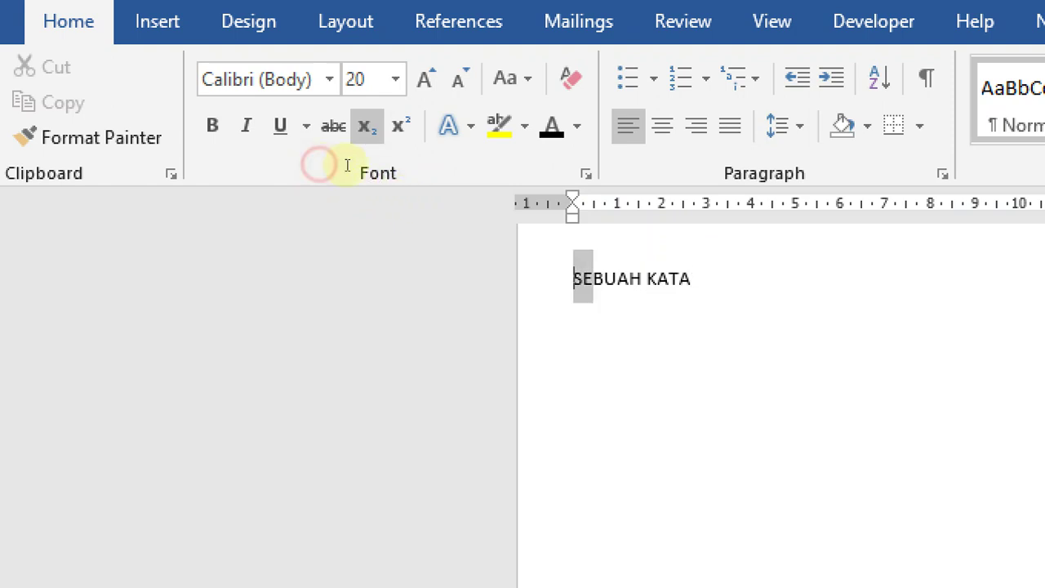
pyautogui.press('Right')
pyautogui.press('Right')
pyautogui.hotkey('shift', 'Right')
pyautogui.hotkey('shift', 'Right')
pyautogui.hotkey('shift', 'Right')
pyautogui.hotkey('shift', 'Right')
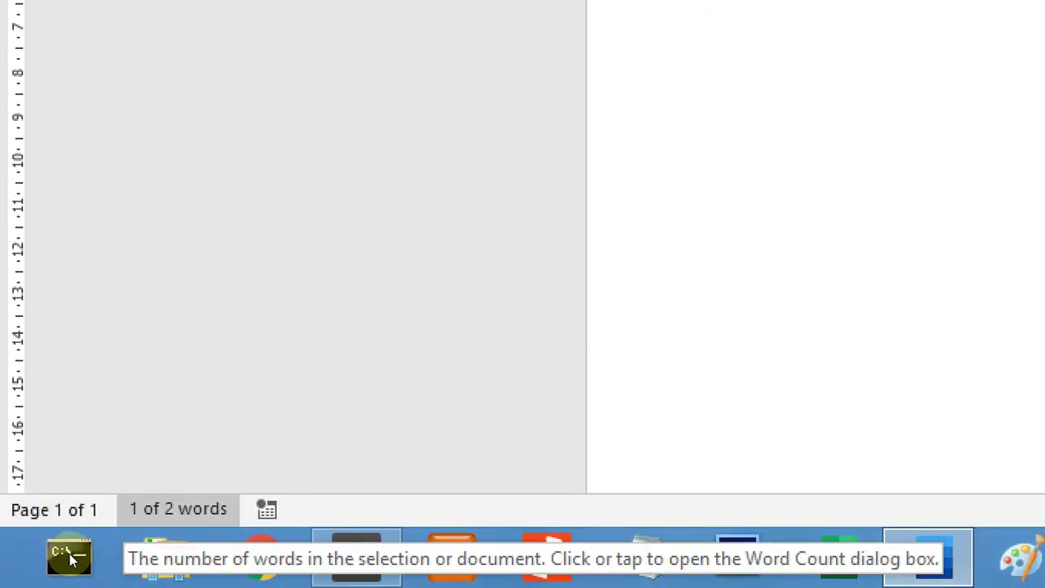
pyautogui.click(684, 258)
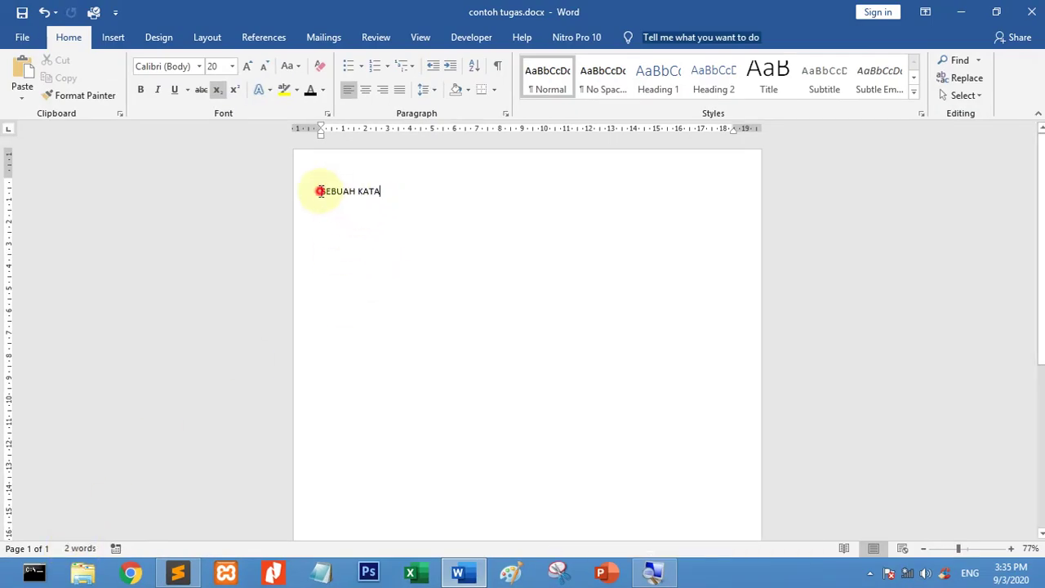
# - Reselect the full phrase SEBUAH KATA and the single word KATA to compare their word counts
pyautogui.moveTo(320, 191); pyautogui.dragTo(387, 191)
pyautogui.click(386, 191)
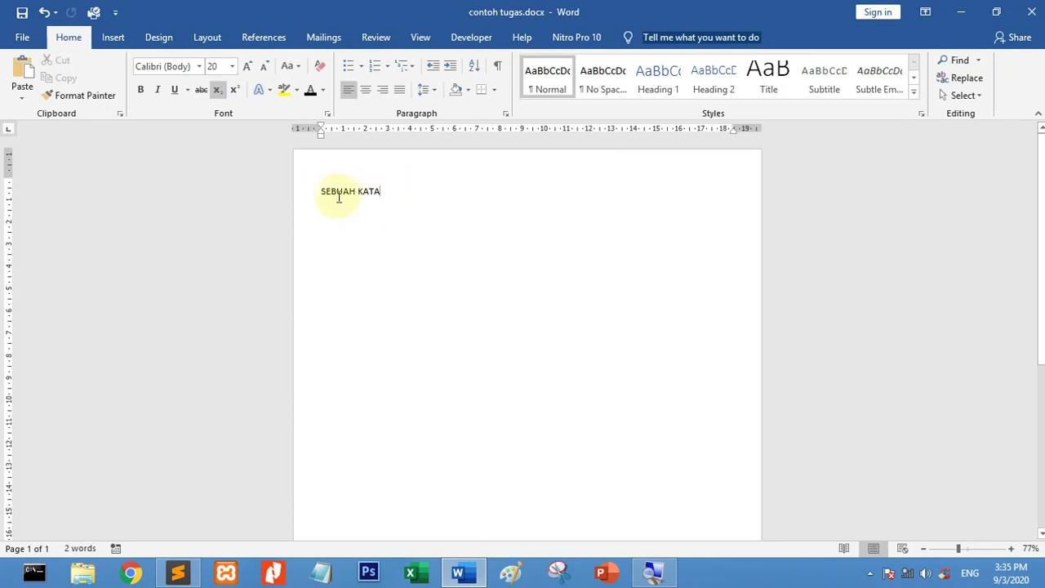
pyautogui.moveTo(319, 191); pyautogui.dragTo(380, 192)
pyautogui.click(381, 192)
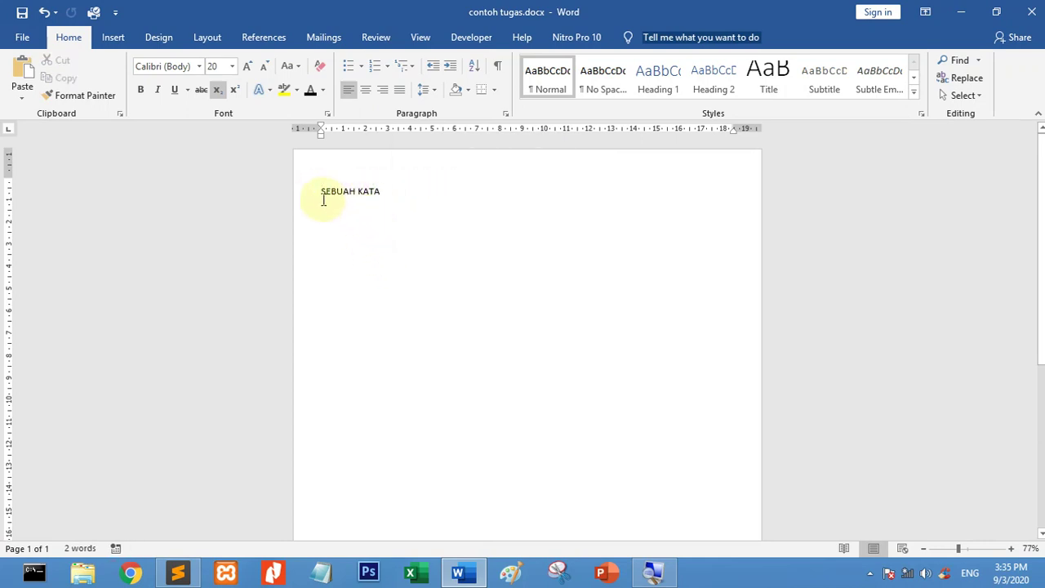
pyautogui.moveTo(323, 192); pyautogui.dragTo(380, 194)
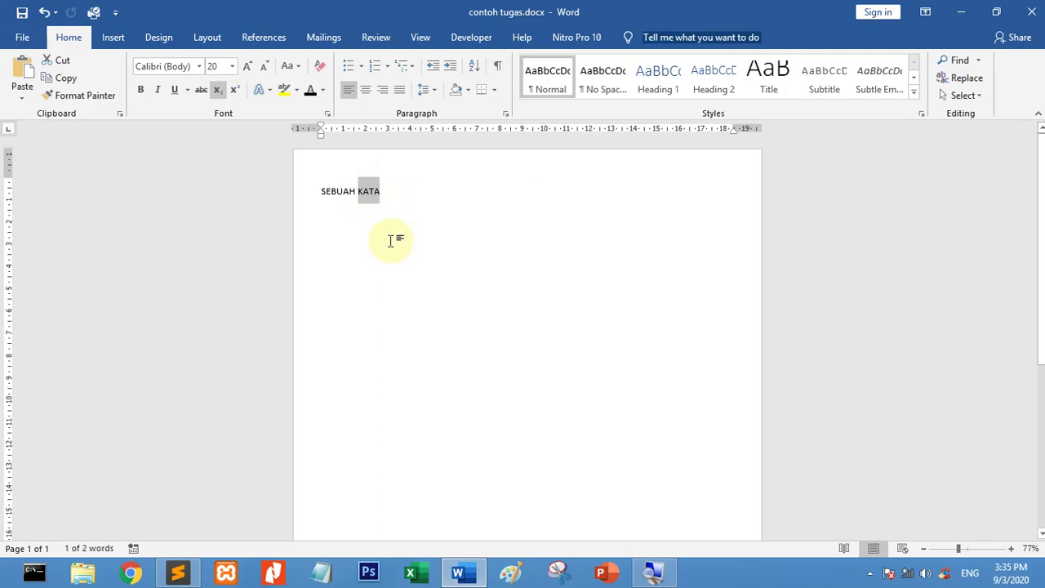
pyautogui.moveTo(321, 193); pyautogui.dragTo(381, 194)
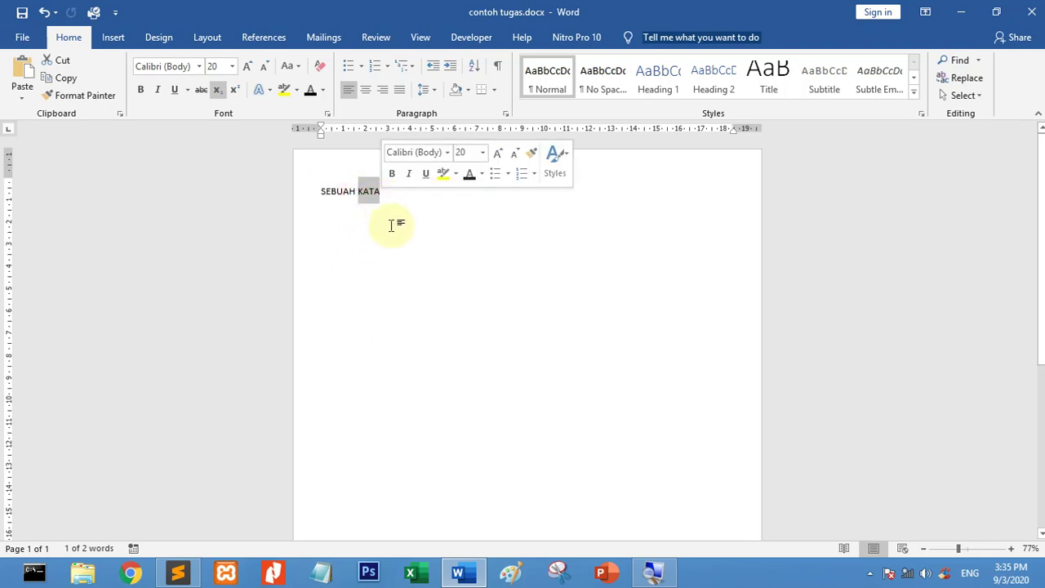
pyautogui.click(381, 268)
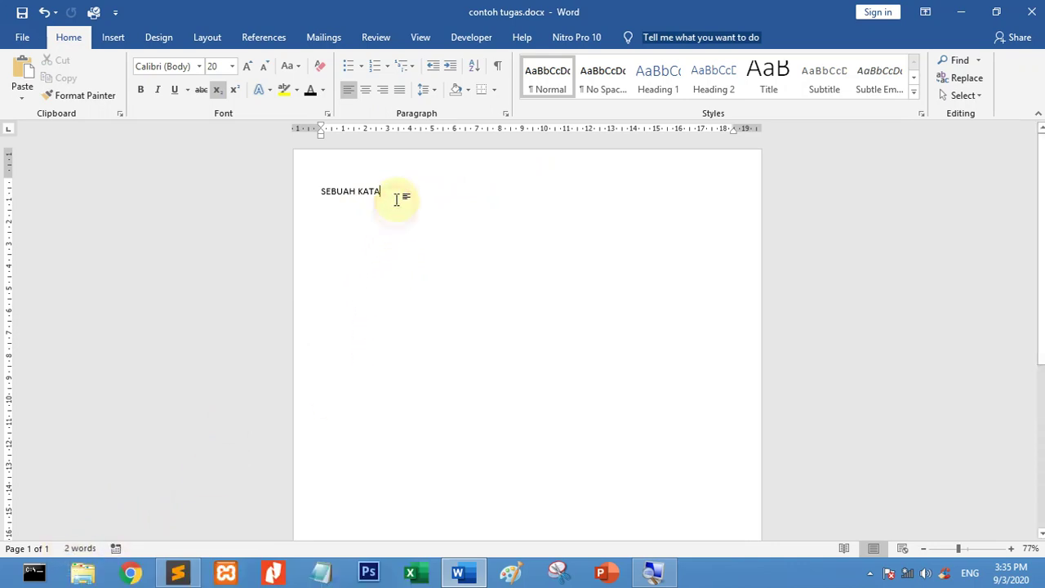
# - Add the word LAGI after SEBUAH KATA and select the phrase to demonstrate the new word count
pyautogui.hotkey('ctrl', 'z')
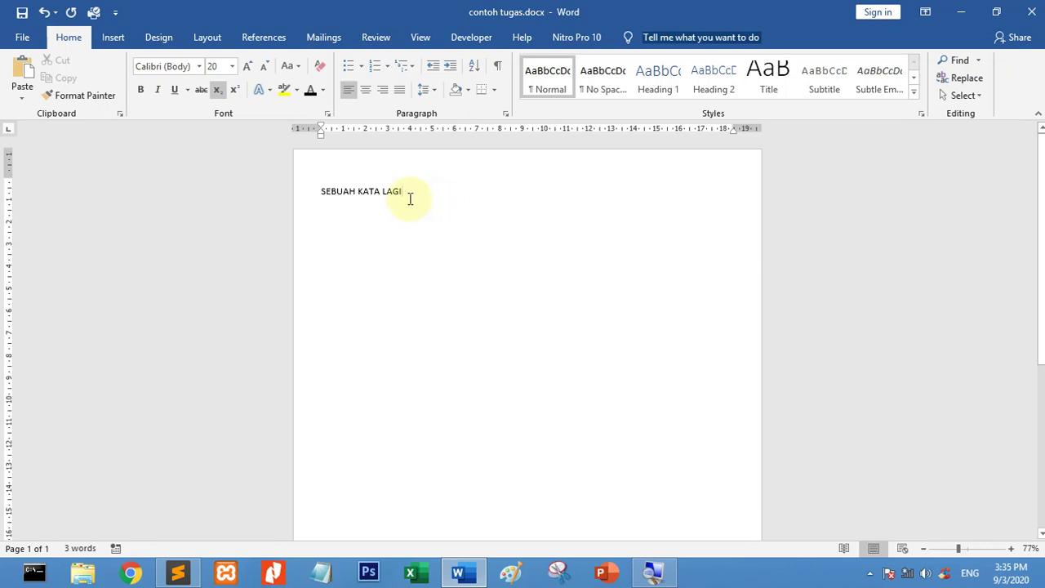
pyautogui.moveTo(320, 191); pyautogui.dragTo(395, 191)
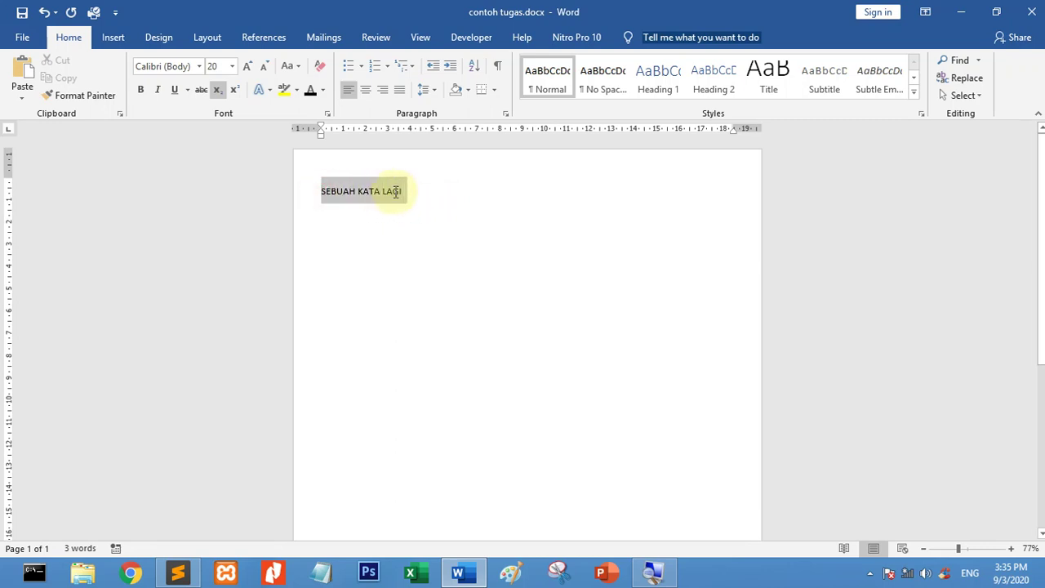
pyautogui.click(419, 196)
pyautogui.moveTo(321, 191); pyautogui.dragTo(398, 191)
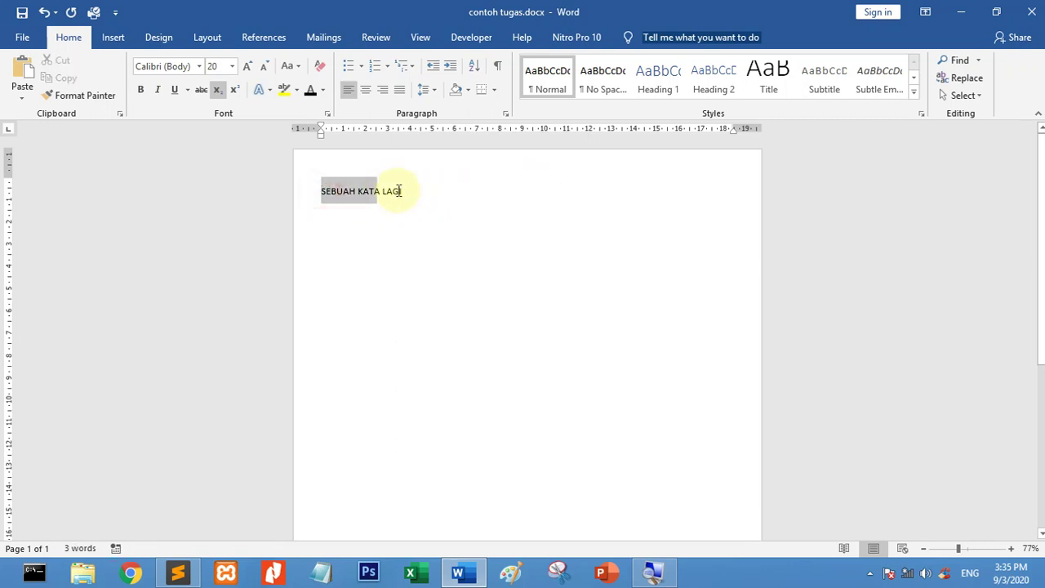
pyautogui.click(418, 204)
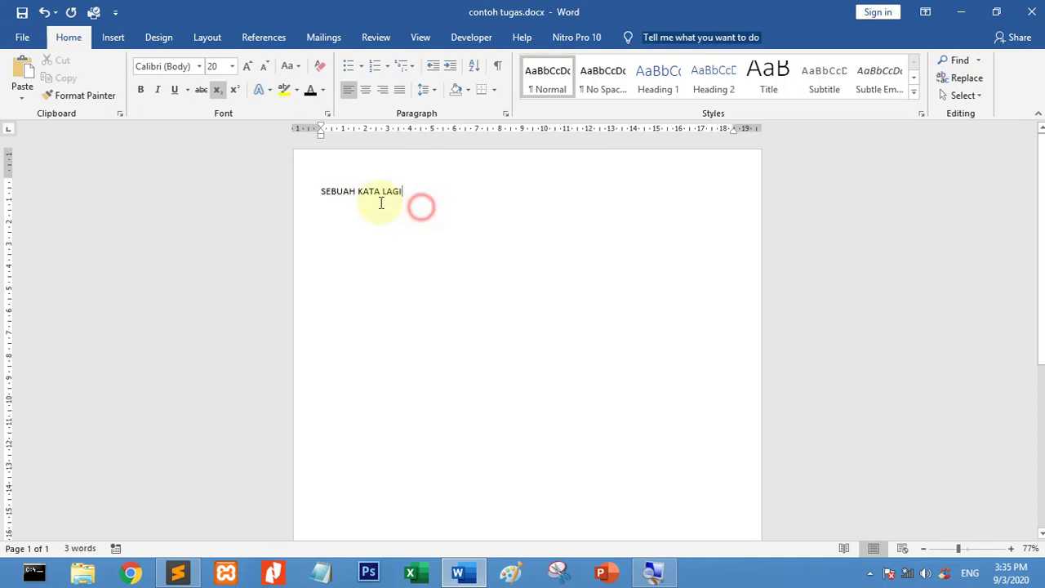
# - Point out the individual words of SEBUAH KATA LAGI and delete the whole phrase from the page
pyautogui.click(324, 191)
pyautogui.moveTo(346, 196); pyautogui.dragTo(367, 197)
pyautogui.click(393, 194)
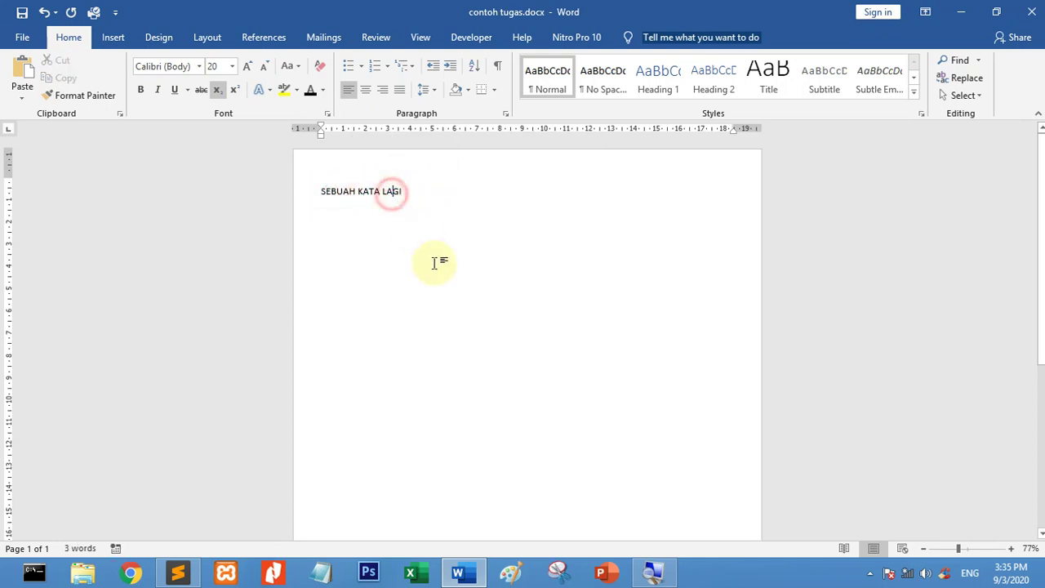
pyautogui.click(432, 259)
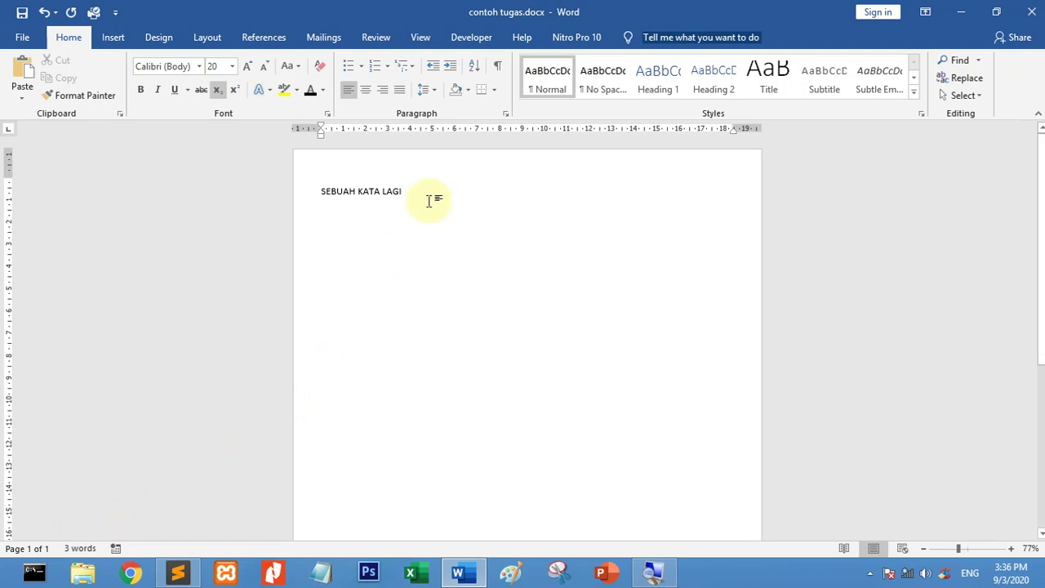
pyautogui.moveTo(428, 196); pyautogui.dragTo(317, 192)
pyautogui.press('BackSpace')
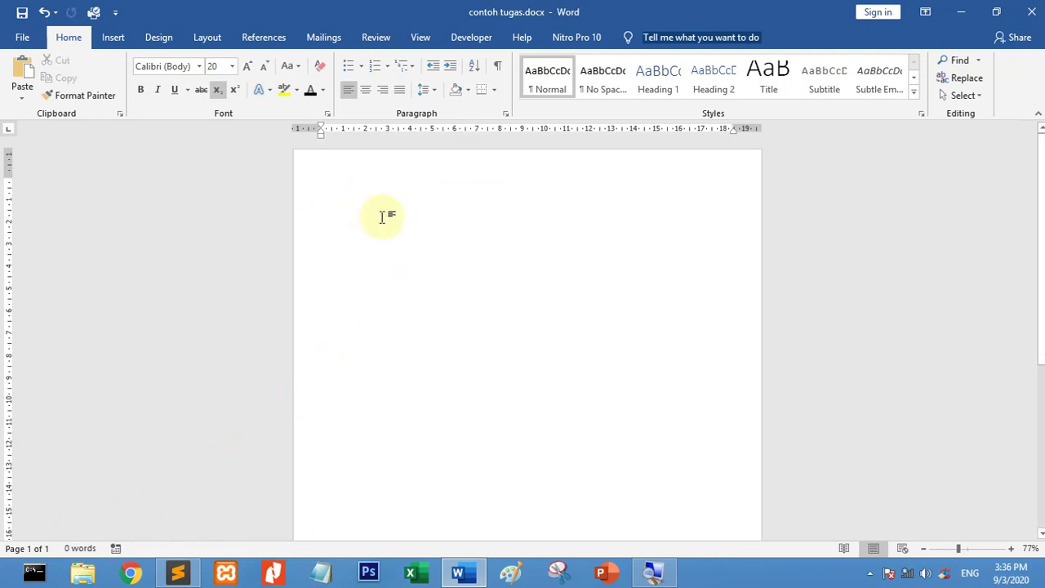
# - Show the document in the Read Mode and Web Layout views and return it to Print Layout
pyautogui.click(845, 553)
pyautogui.click(871, 552)
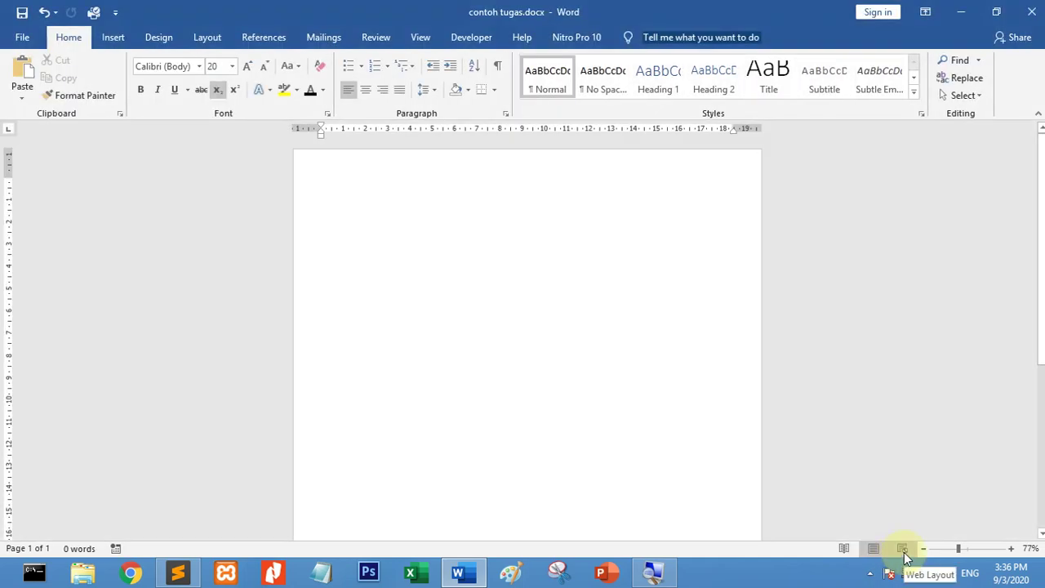
pyautogui.click(904, 552)
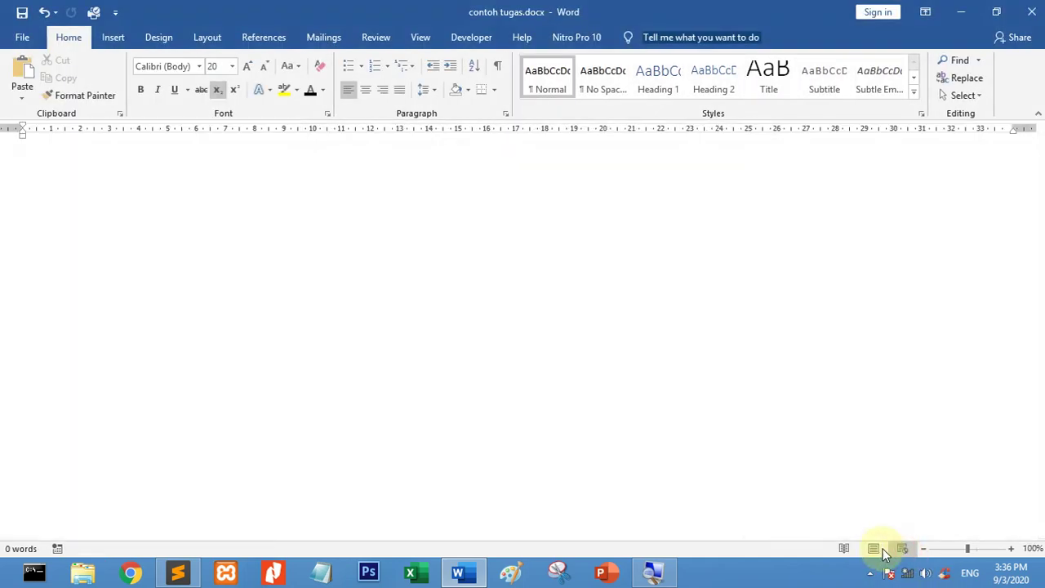
pyautogui.click(872, 551)
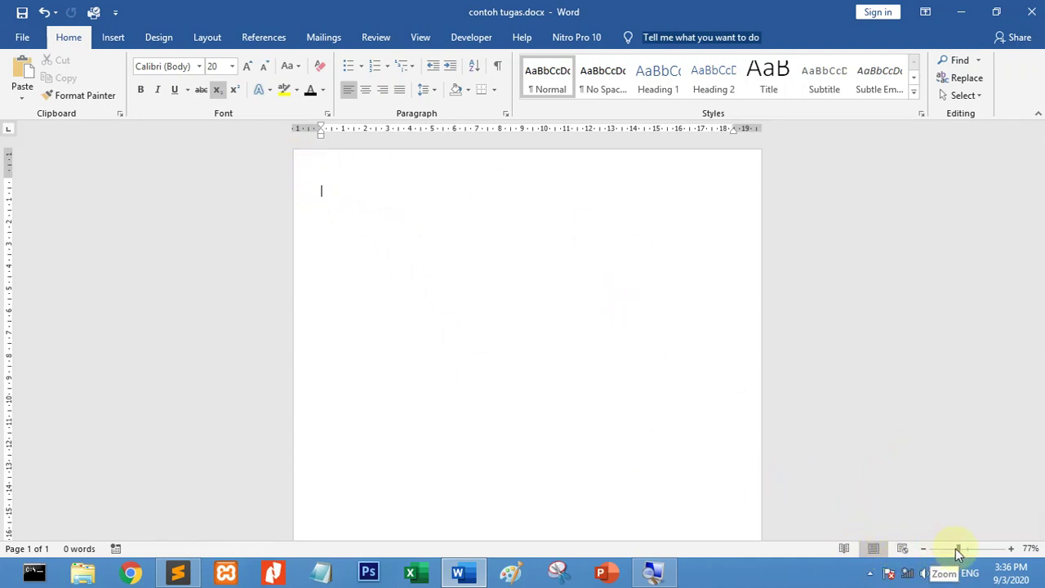
# - Demonstrate page zoom by varying the magnification between 72% and 122% and finishing at 102%
pyautogui.moveTo(958, 550)
pyautogui.mouseDown()
pyautogui.moveTo(937, 549)
pyautogui.moveTo(1003, 550)
pyautogui.moveTo(962, 553)
pyautogui.mouseUp()
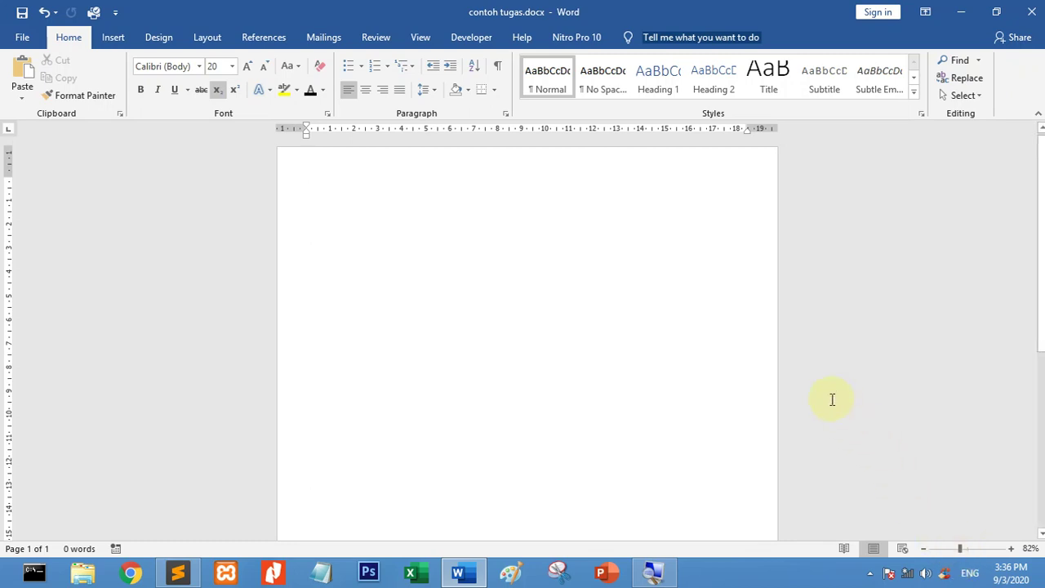
pyautogui.scroll(3, 832, 400)
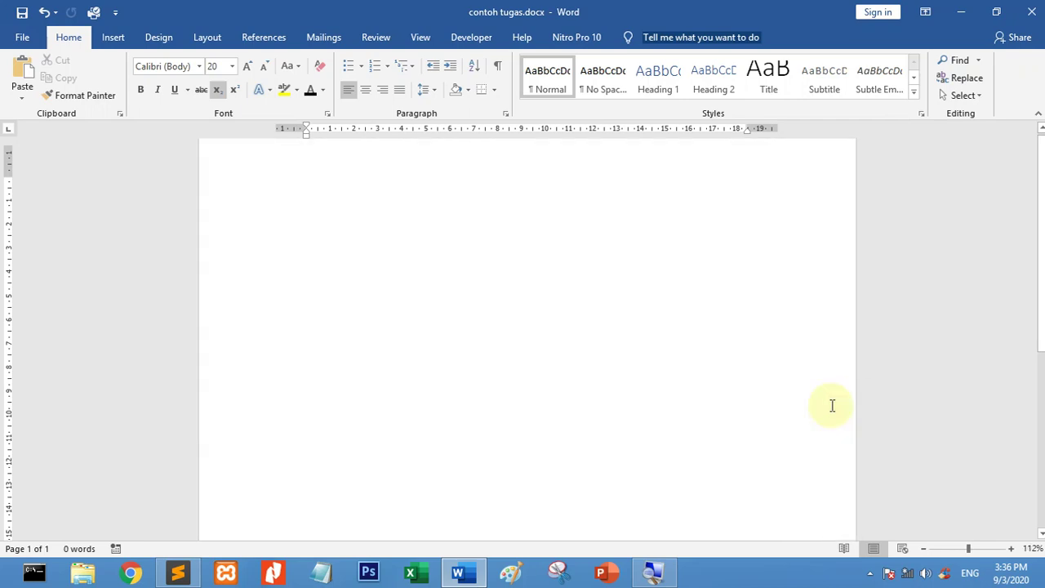
pyautogui.scroll(-4, 831, 406)
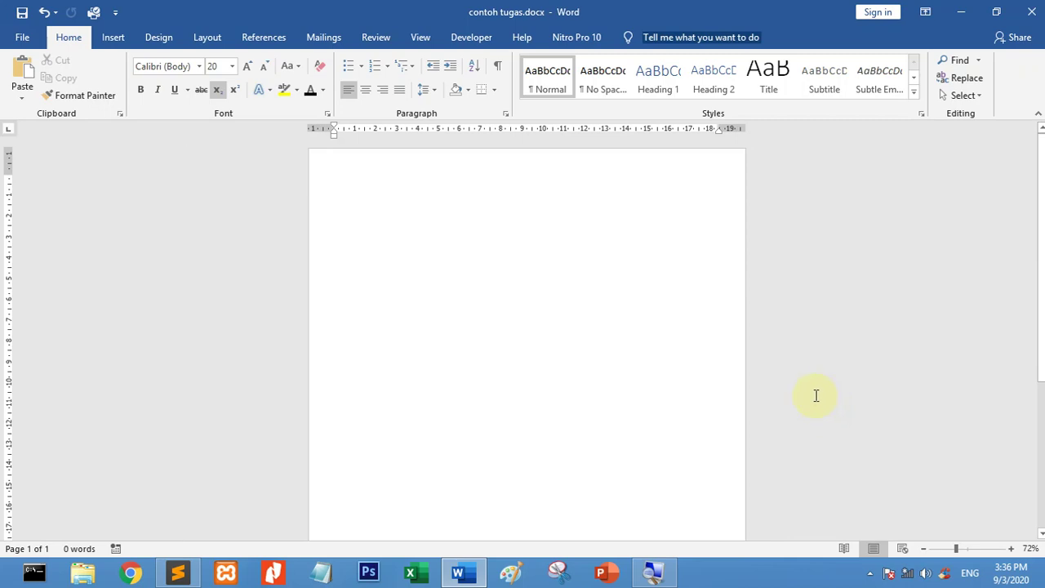
pyautogui.scroll(3, 813, 394)
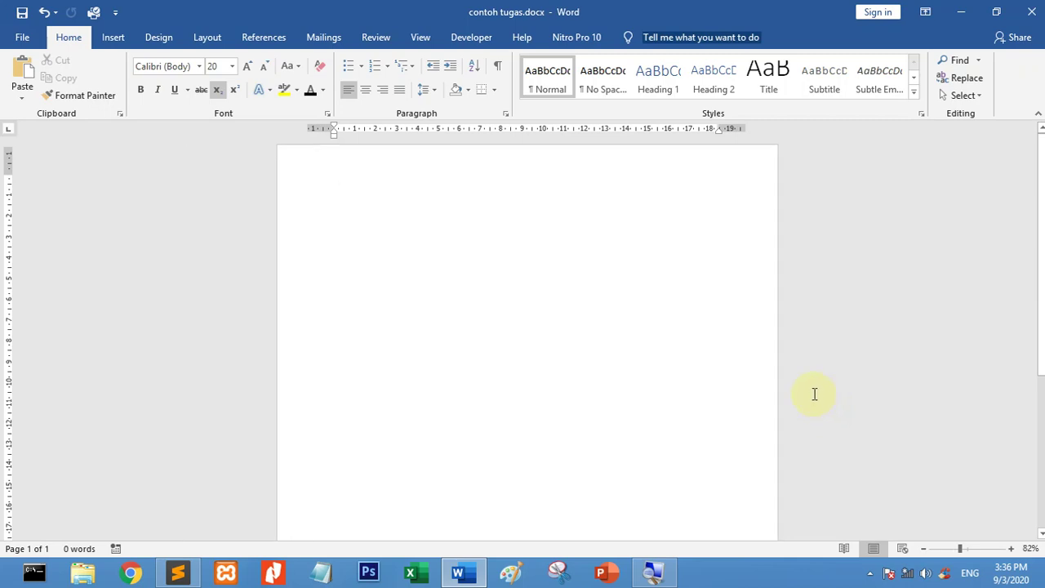
pyautogui.scroll(-4, 813, 393)
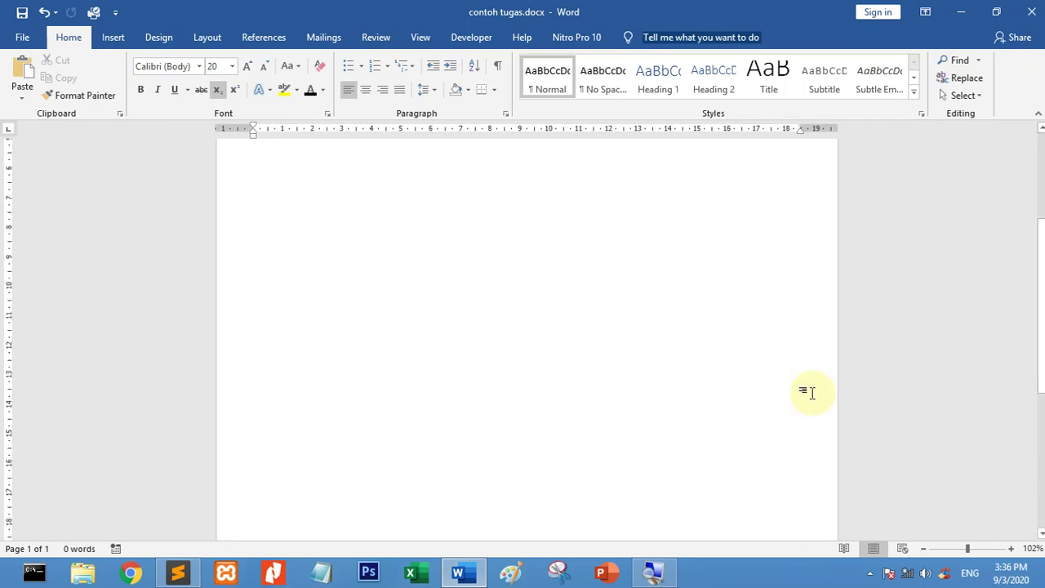
pyautogui.scroll(1, 811, 393)
pyautogui.scroll(1, 811, 392)
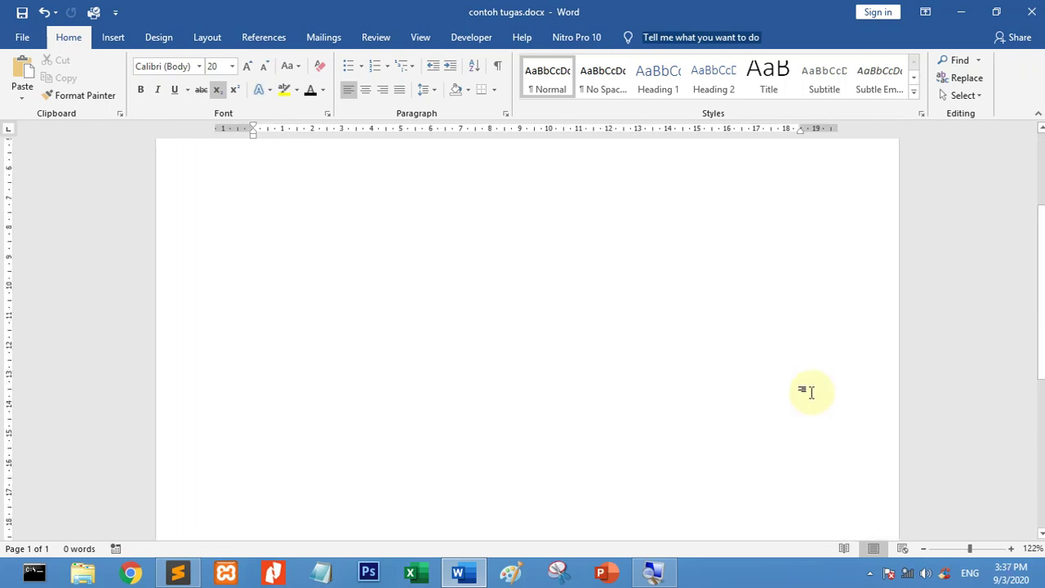
pyautogui.scroll(-4, 770, 367)
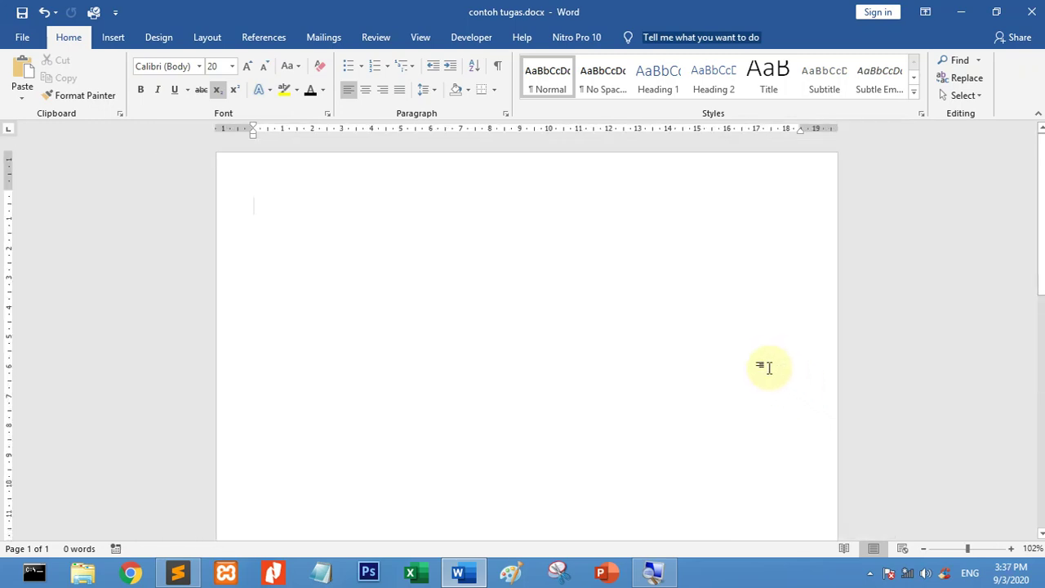